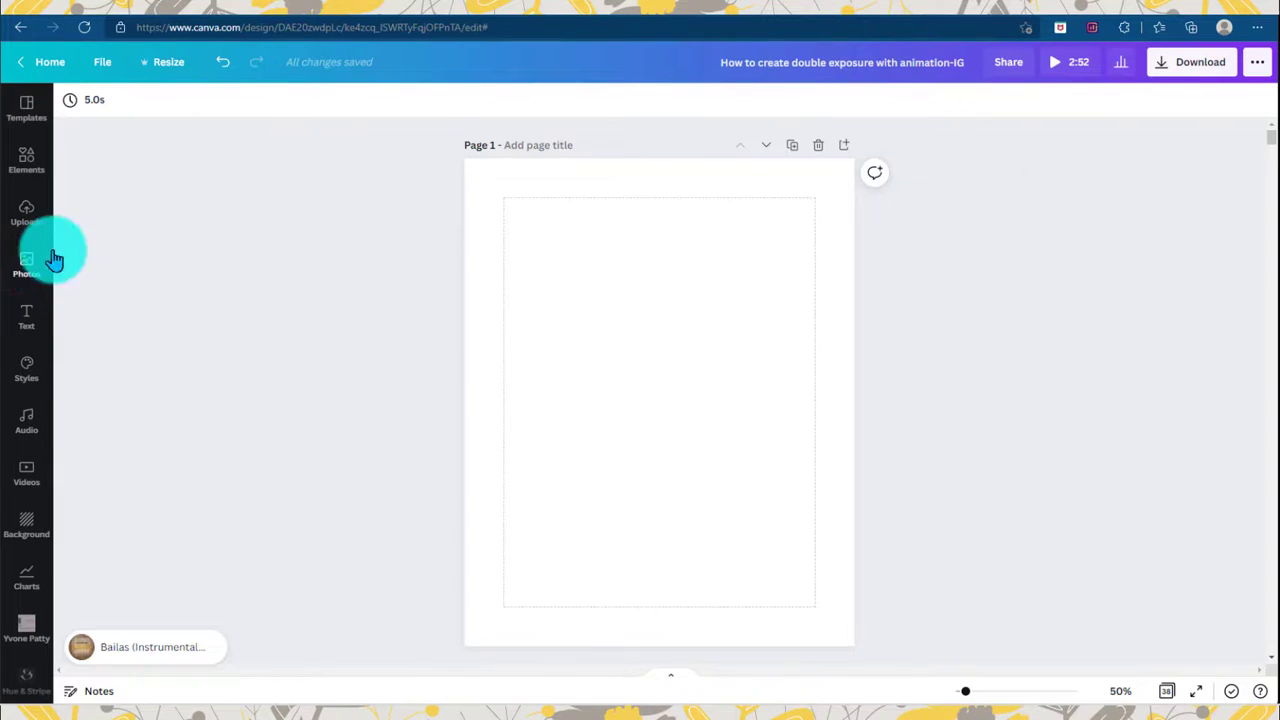
Search the photos for "beautiful woman with jewelry" and add the portrait with the pale teal background to page 1.
left_click(54, 260)
left_click(175, 109)
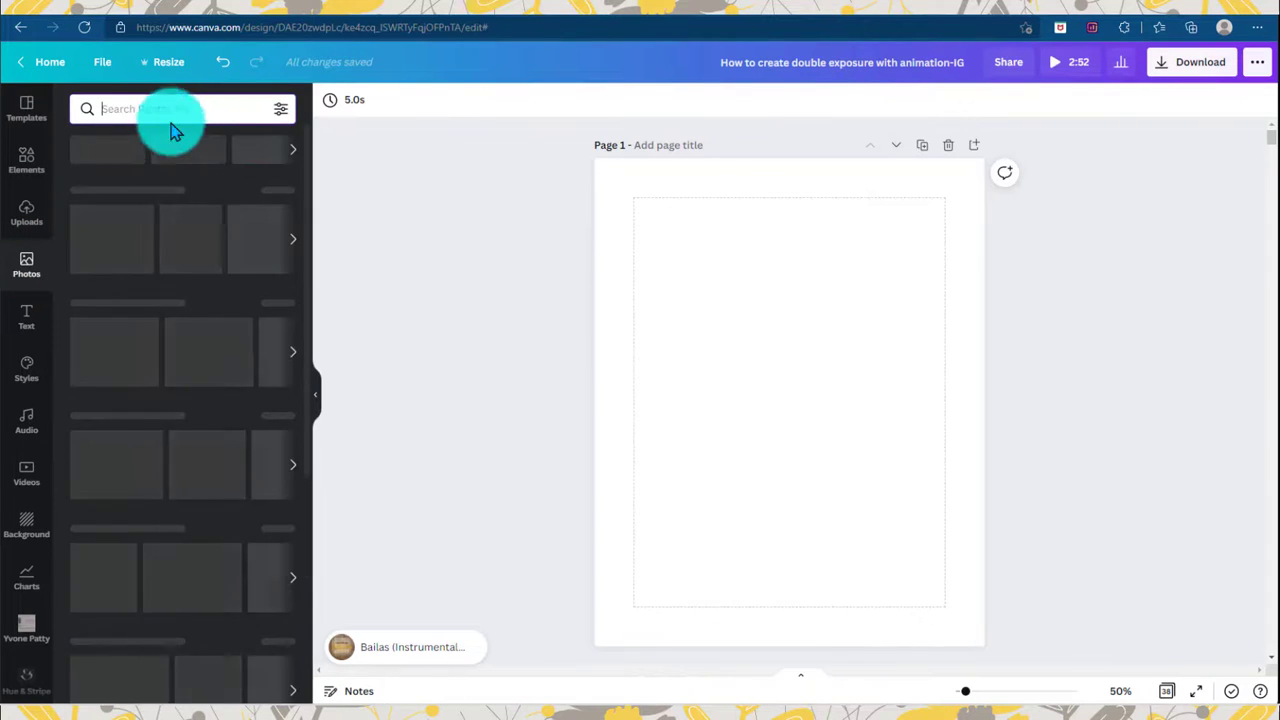
type("bea")
left_click(195, 174)
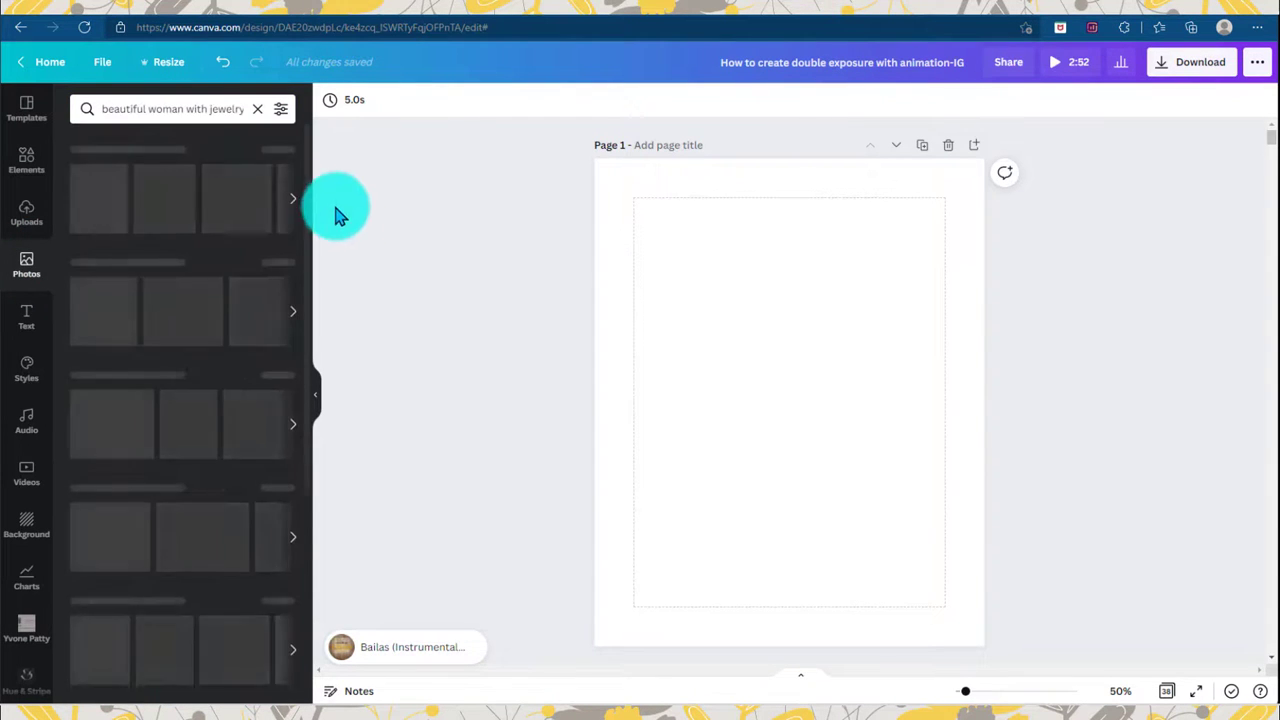
scroll(316, 200, "down", 5)
scroll(328, 345, "down", 5)
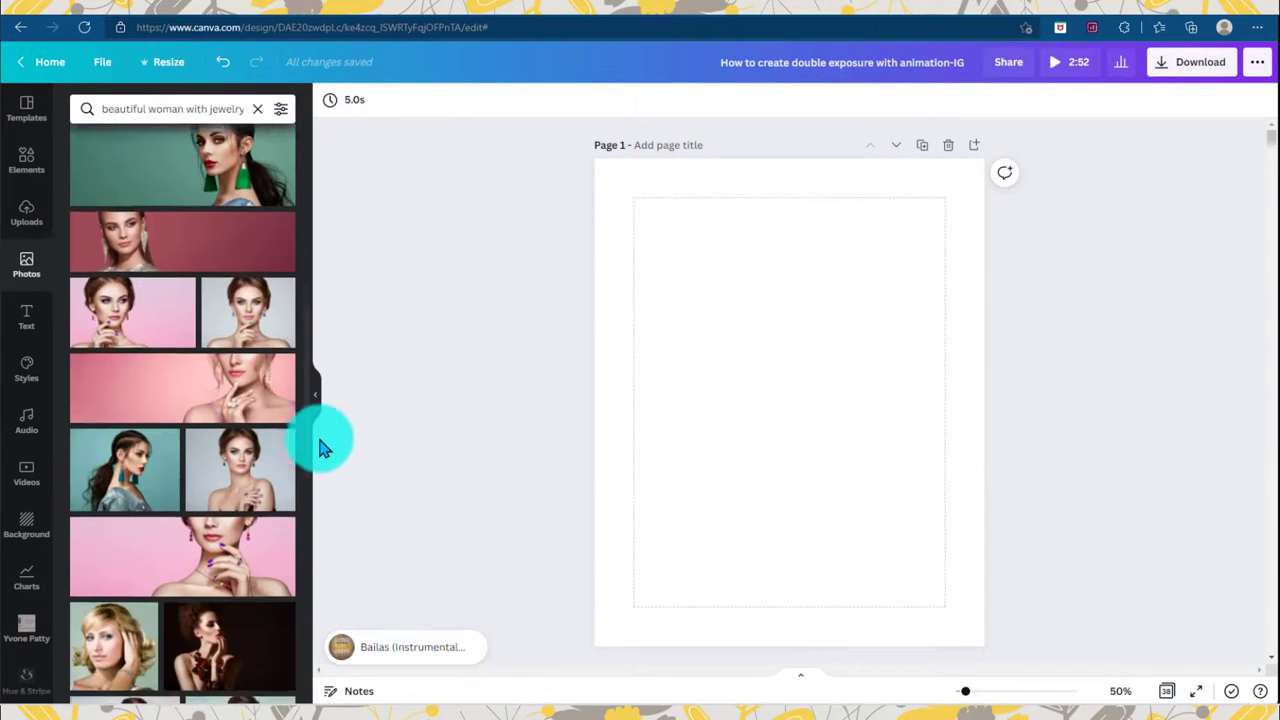
scroll(300, 480, "down", 2)
left_click(253, 515)
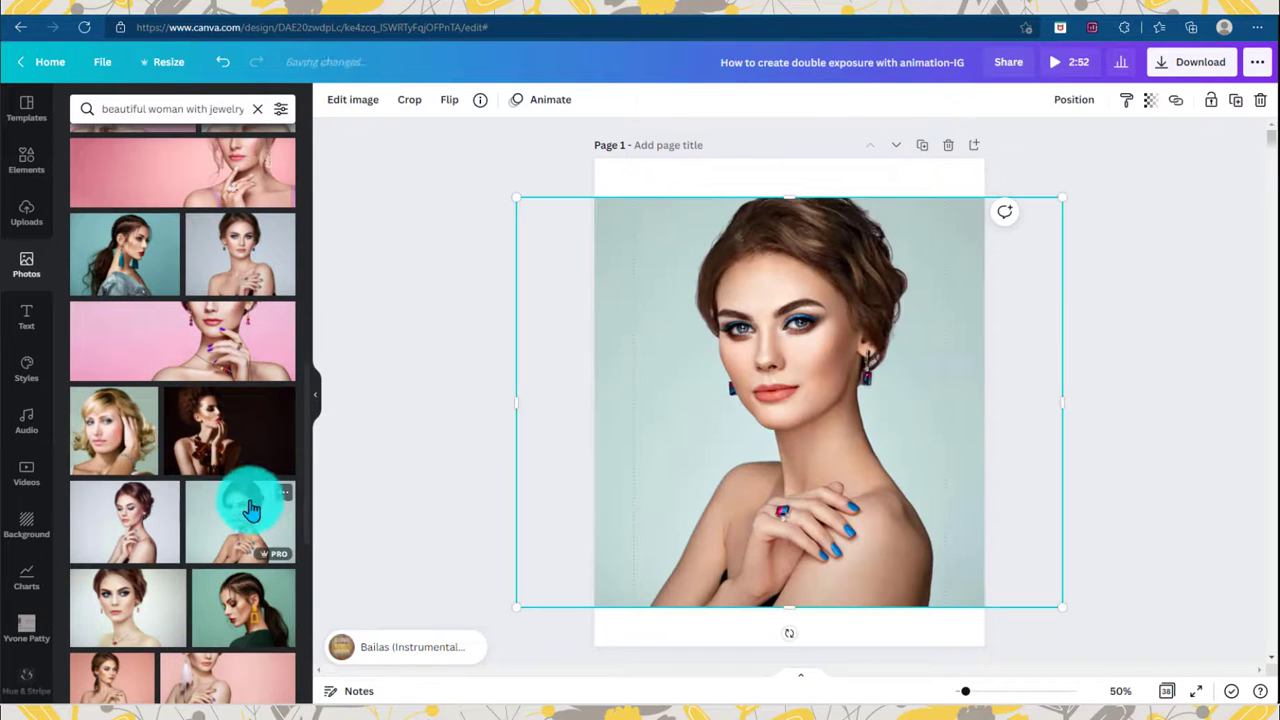
Crop the woman's photo at both sides and along its lower edge, and enlarge it to fill page 1.
left_click(313, 393)
left_click(397, 240)
left_click_drag(386, 401, 540, 397)
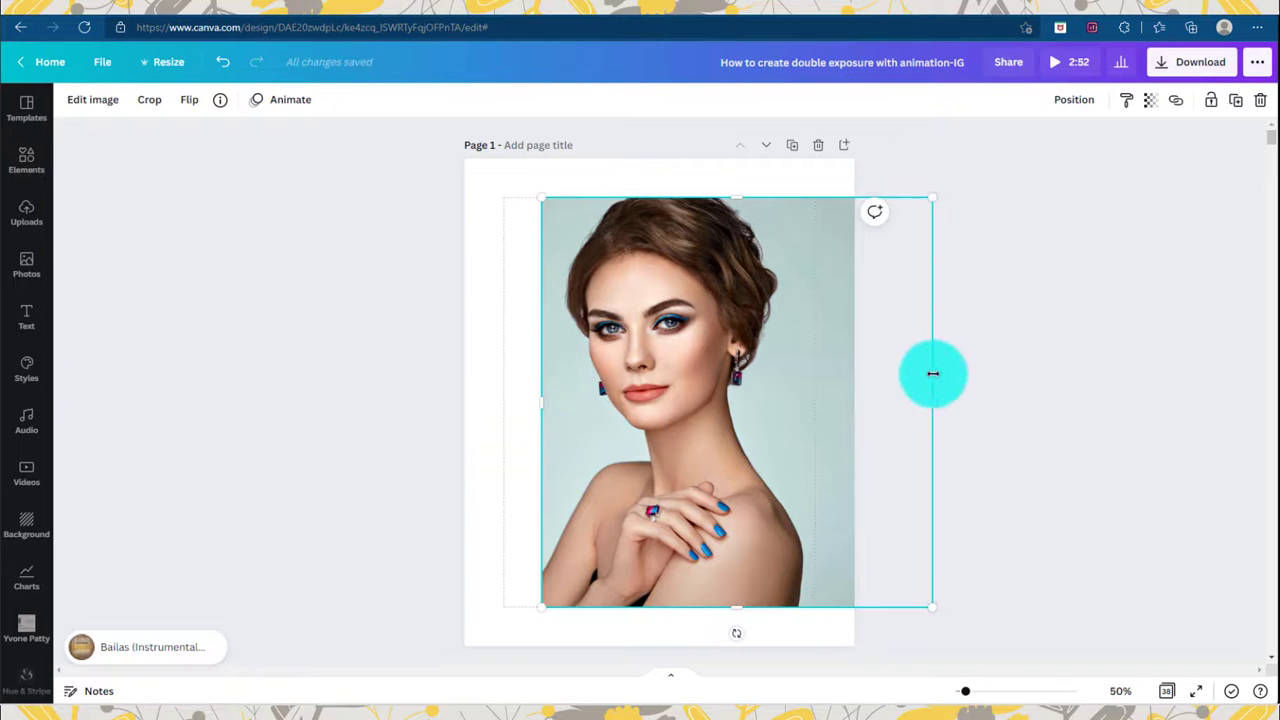
left_click_drag(932, 385, 803, 406)
left_click_drag(732, 385, 655, 345)
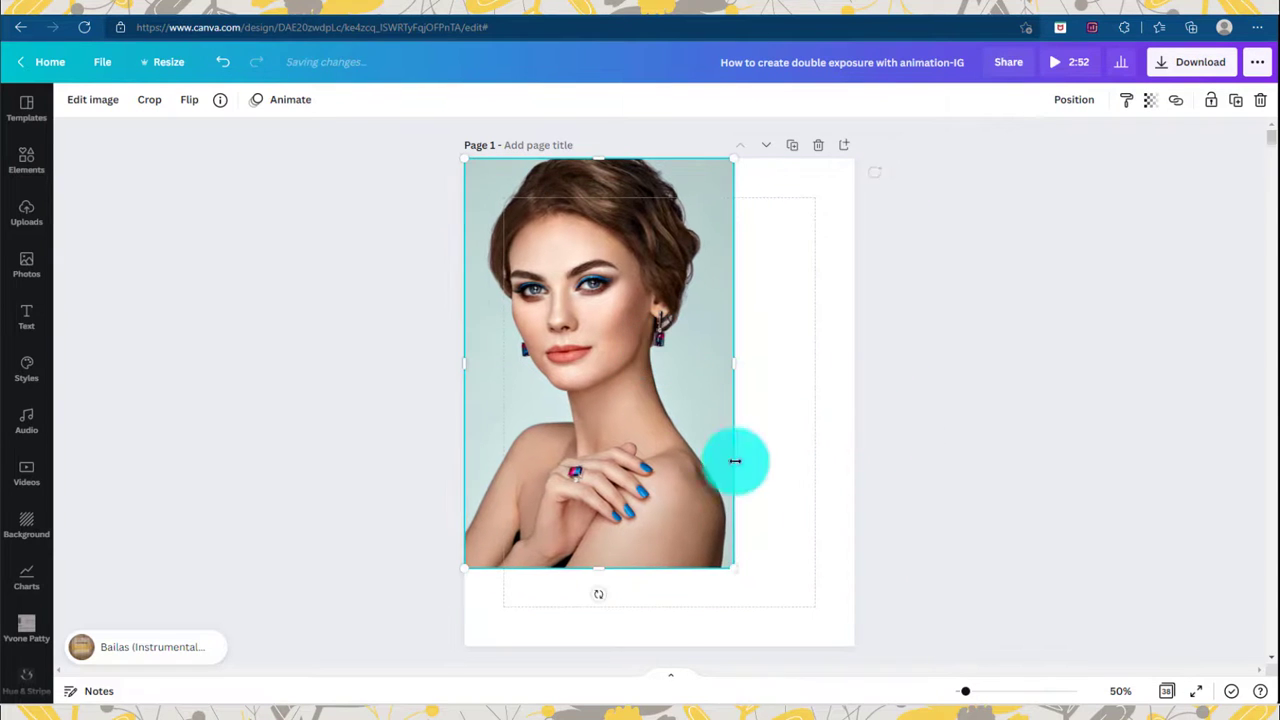
left_click_drag(615, 566, 620, 468)
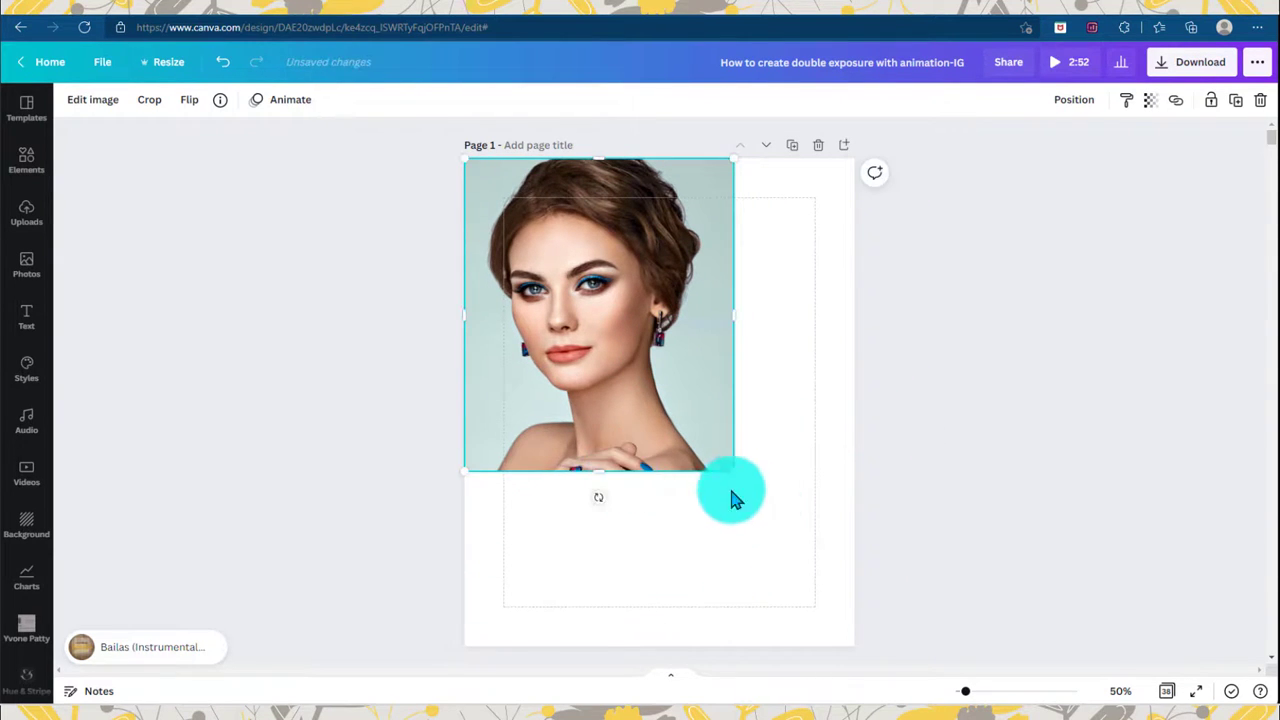
left_click_drag(733, 470, 882, 645)
left_click_drag(879, 430, 848, 410)
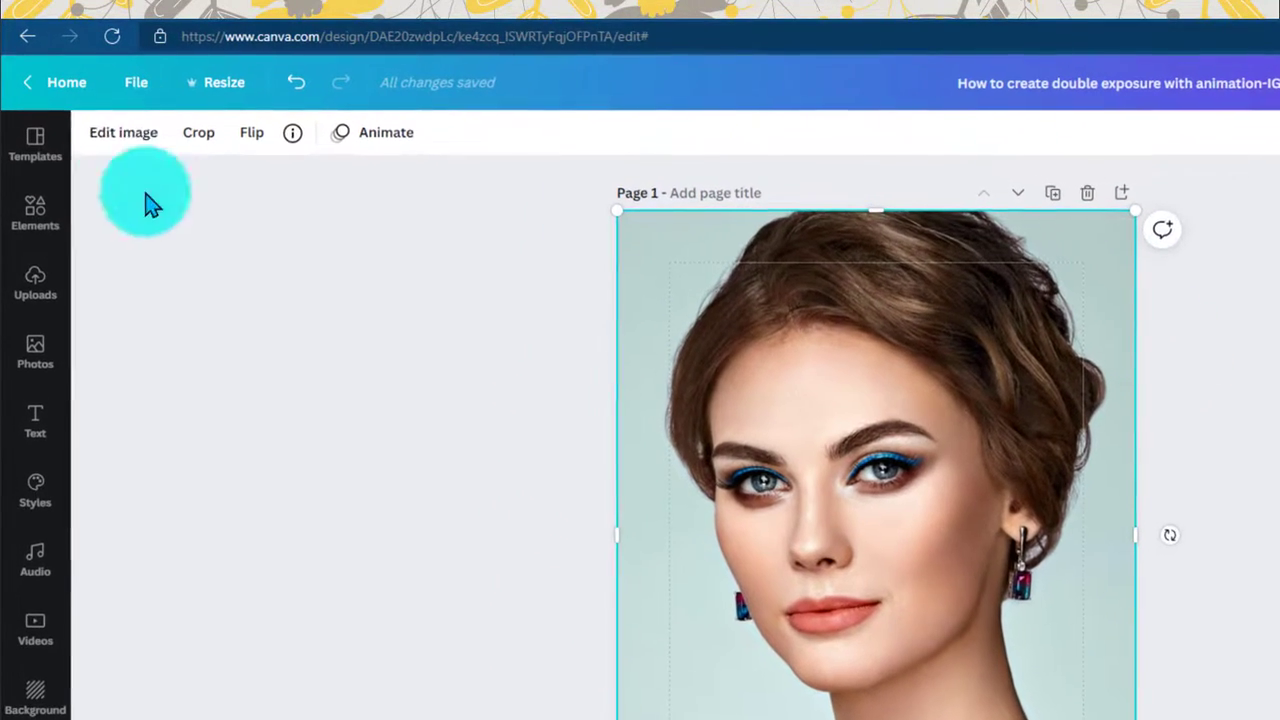
Remove the background of the woman's photo with Background Remover.
left_click(116, 127)
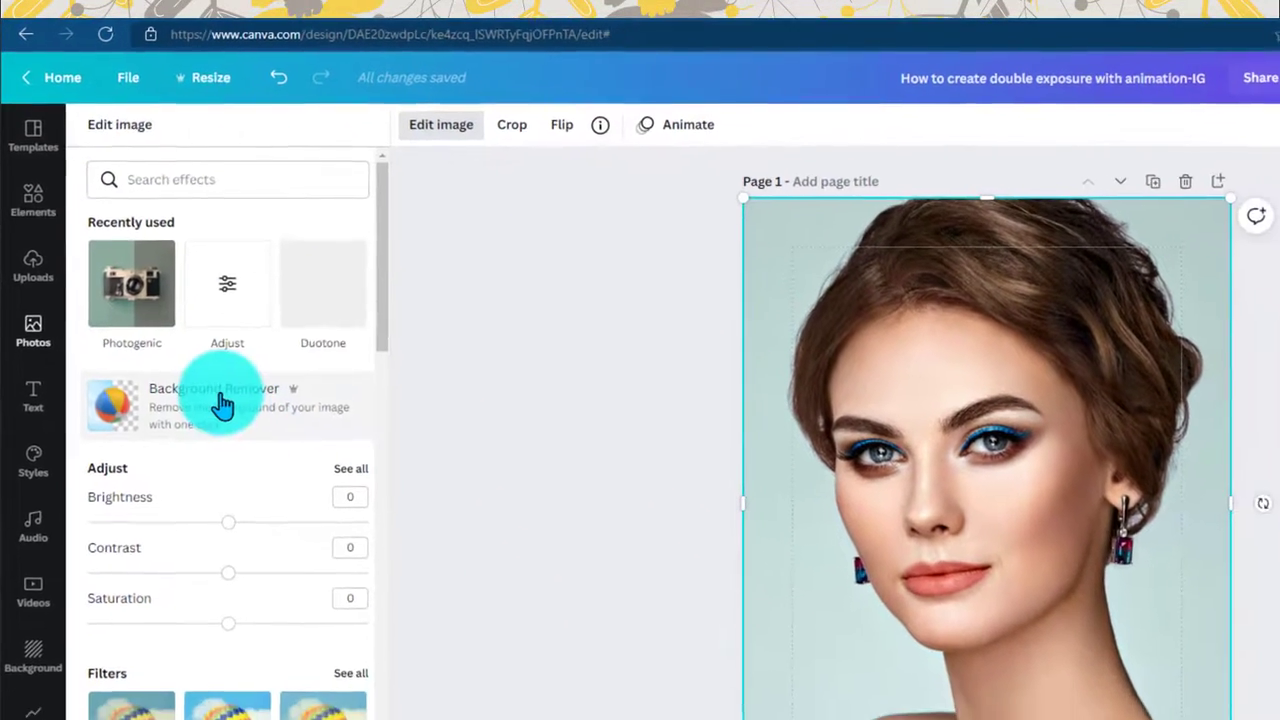
left_click(222, 405)
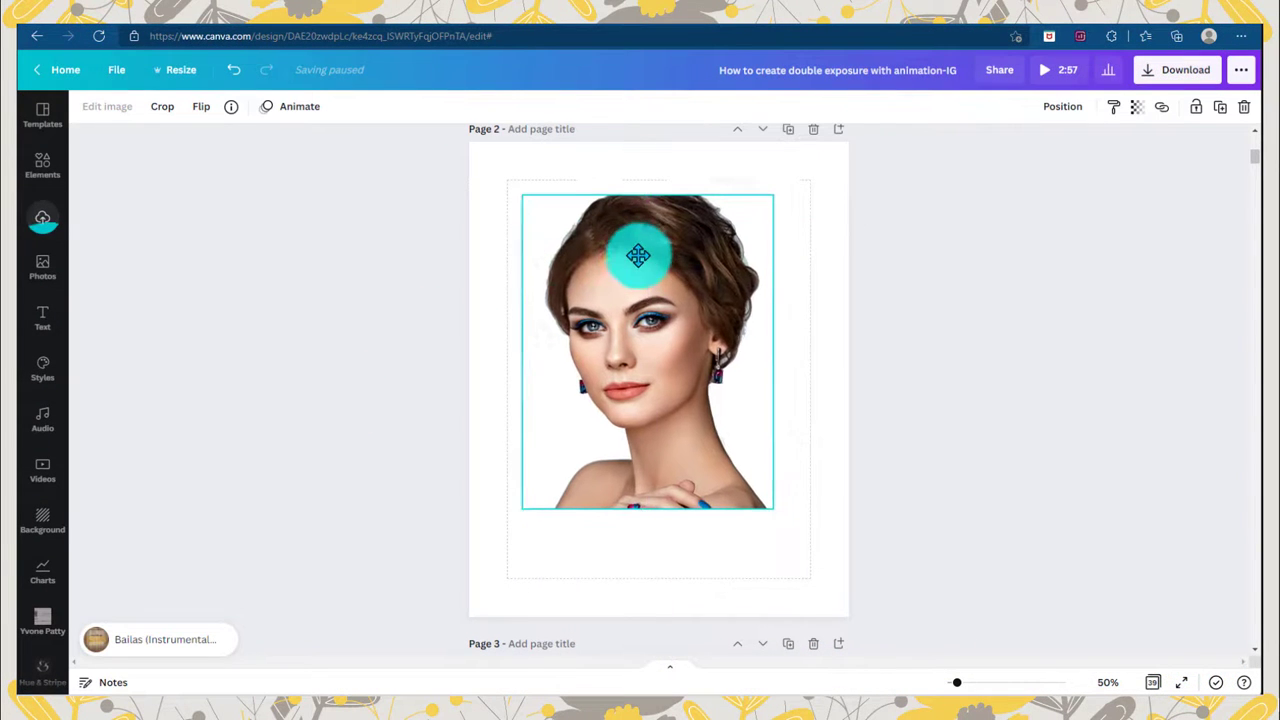
Enlarge the background-free portrait on page 2 and place it to fit the page margins.
left_click_drag(638, 256, 628, 246)
left_click_drag(757, 507, 767, 545)
left_click_drag(502, 382, 505, 383)
Apply the Photogenic effect Amethyst from the Color Pop group to the portrait on page 2.
left_click(107, 106)
left_click(203, 243)
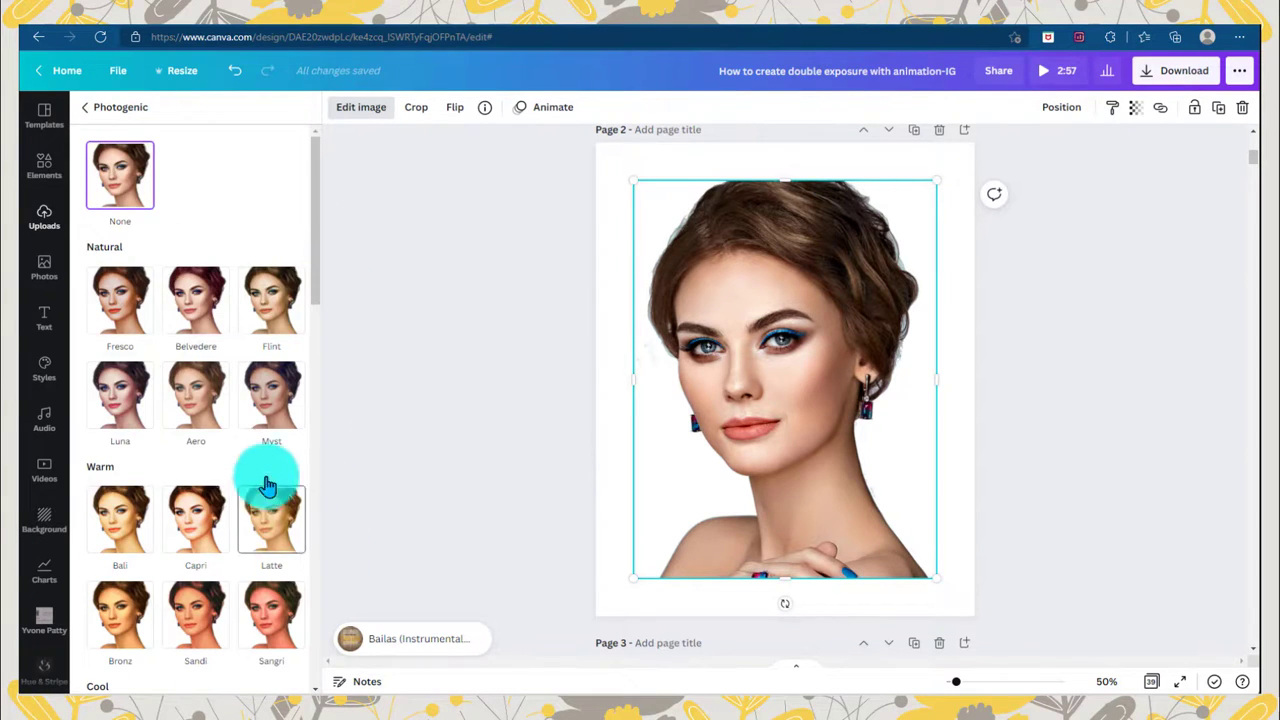
left_click_drag(314, 294, 310, 612)
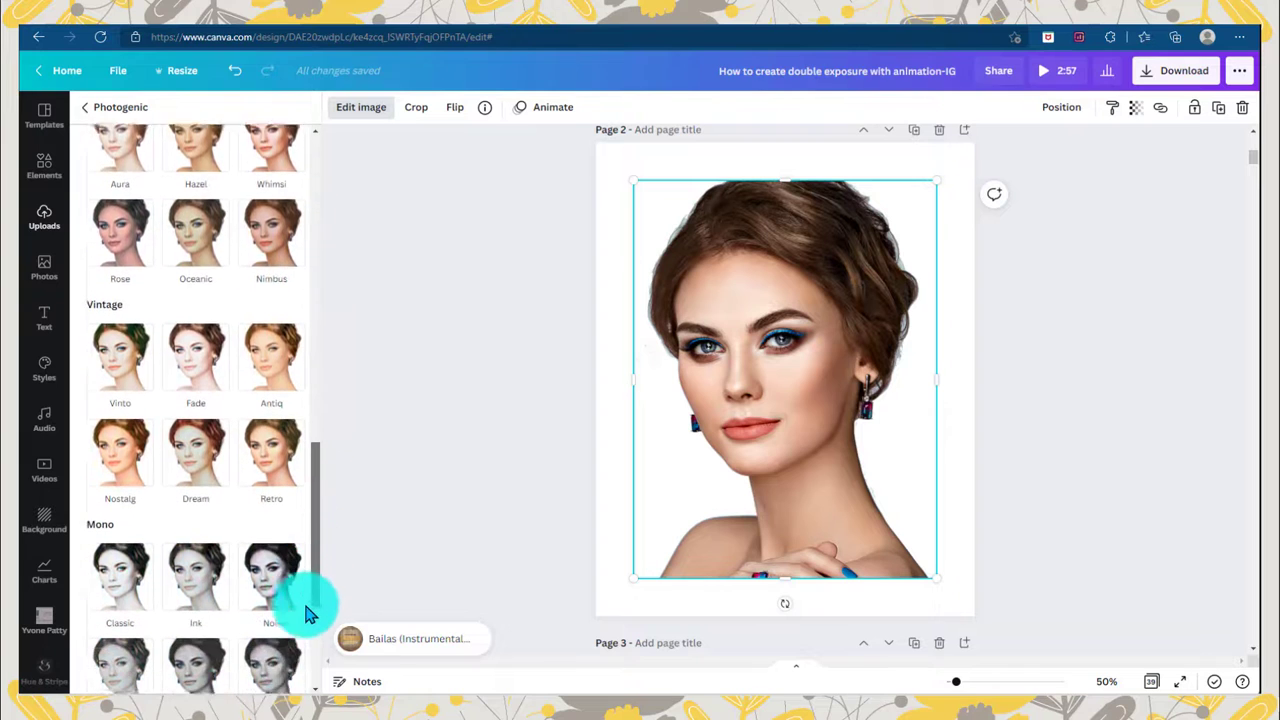
scroll(300, 640, "down", 3)
left_click(271, 560)
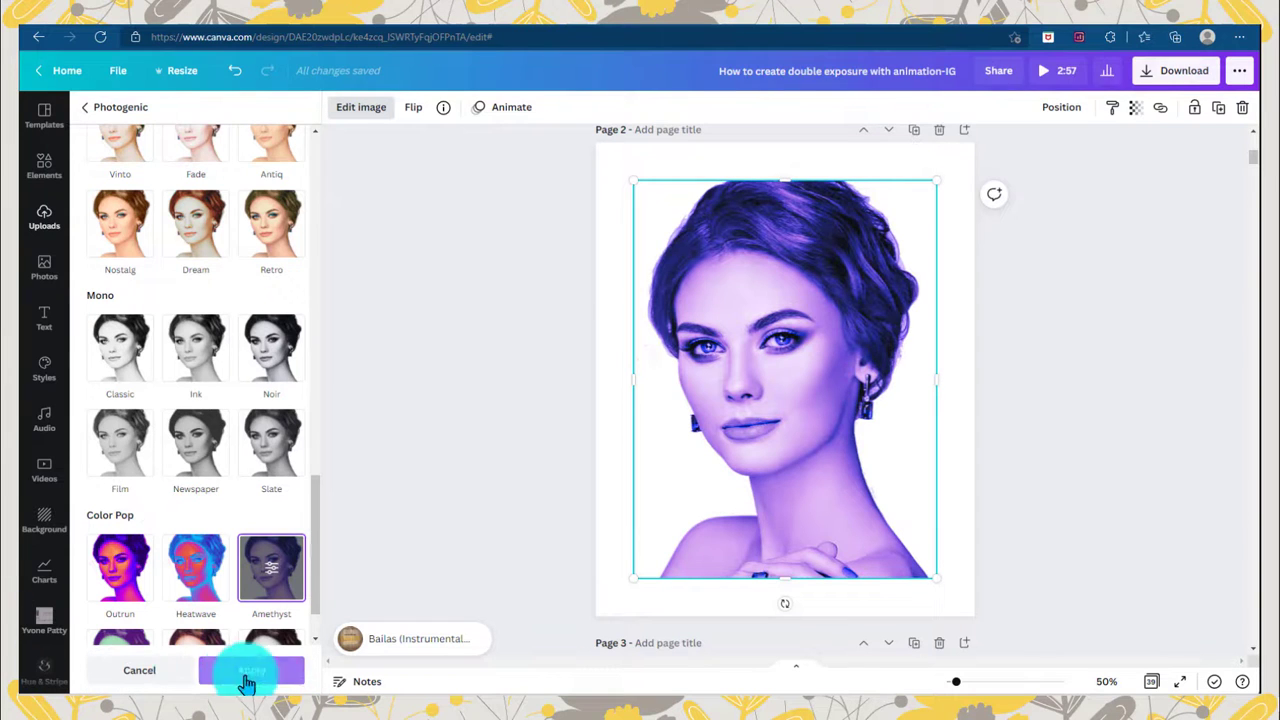
left_click(247, 683)
left_click(380, 463)
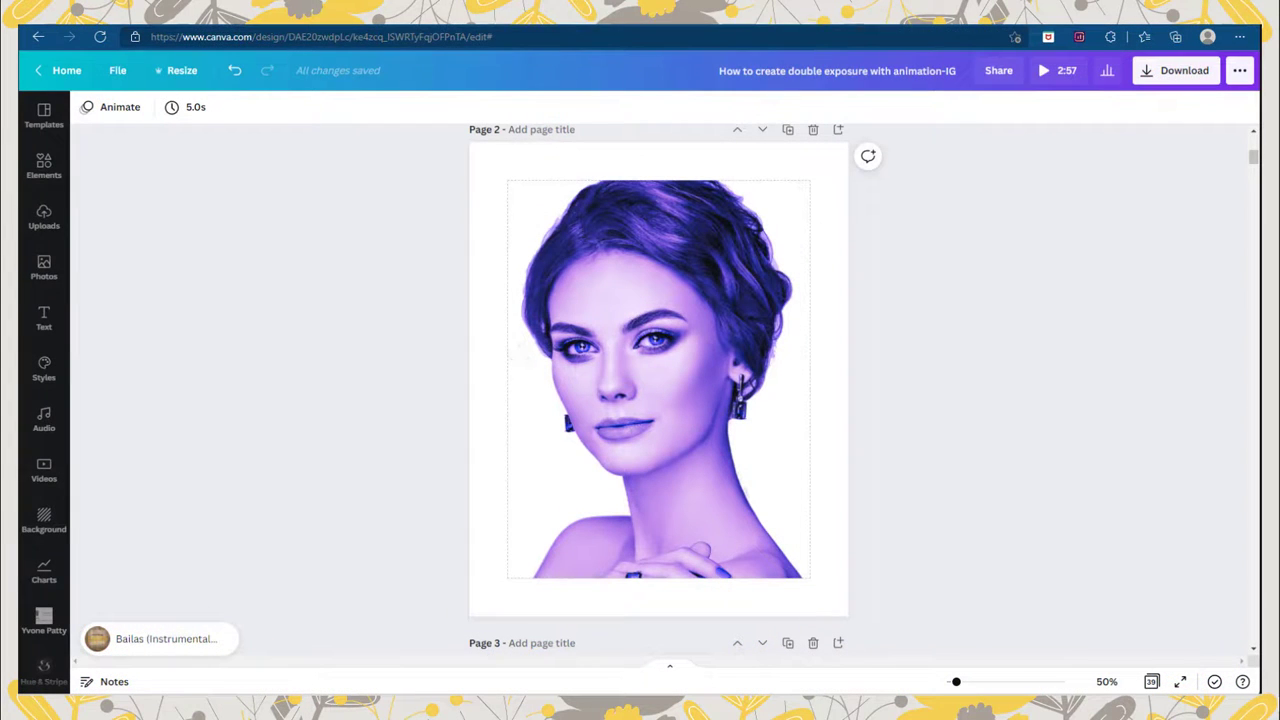
Download only page 2 of the design as a PNG file.
left_click(1177, 72)
left_click(1200, 168)
left_click(1089, 80)
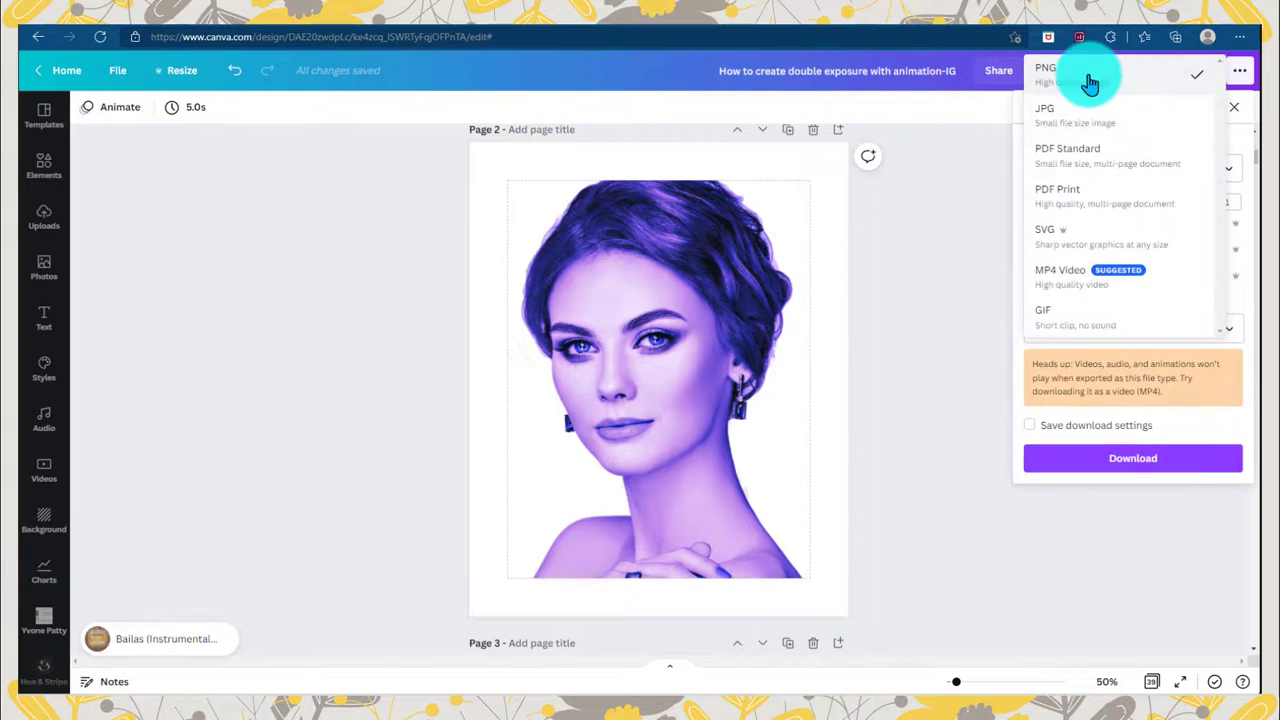
left_click(1240, 340)
left_click(1214, 446)
left_click(1206, 548)
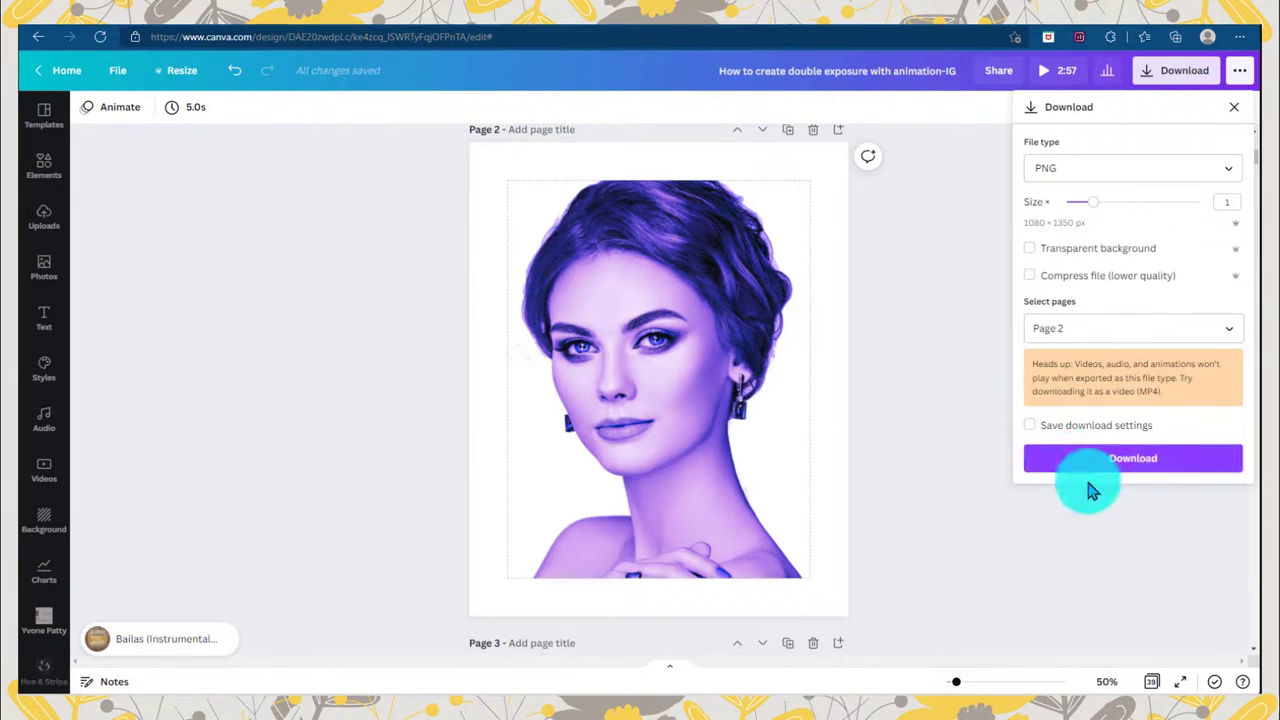
left_click(1094, 466)
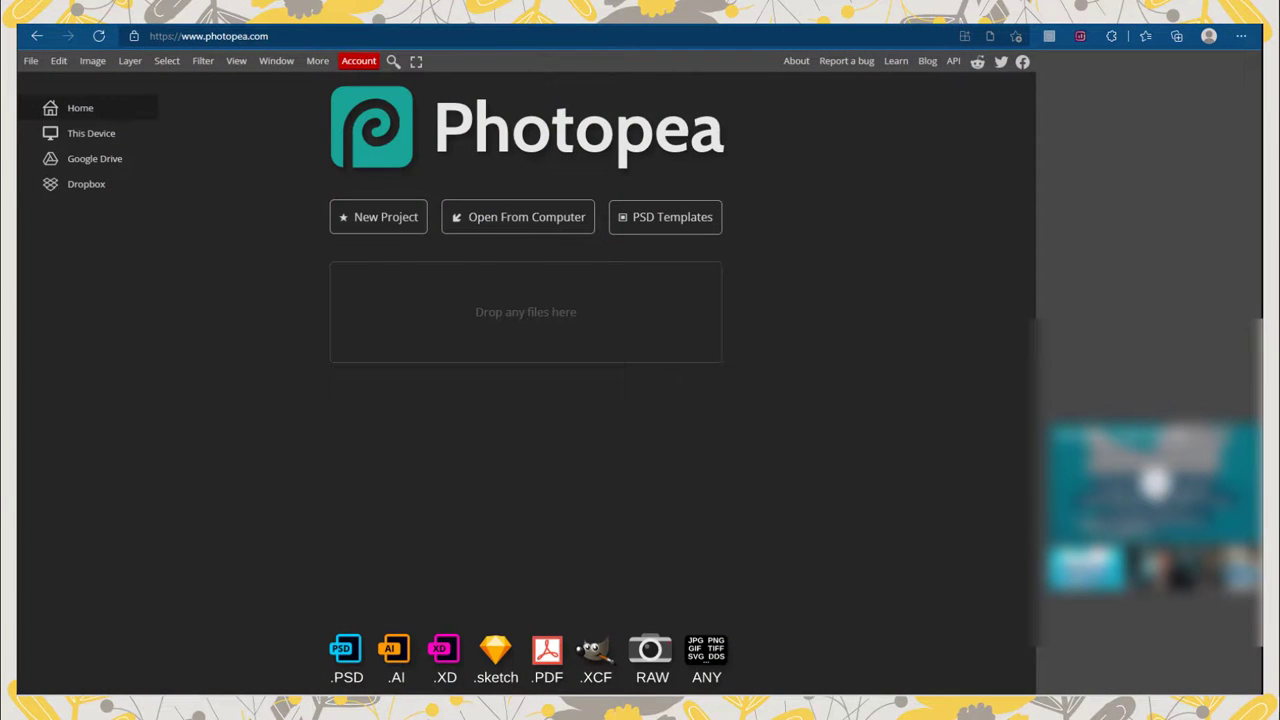
Switch to Photopea, open the downloaded purple portrait, and deselect the active selection around the woman.
left_click_drag(525, 312, 506, 337)
left_click(103, 363)
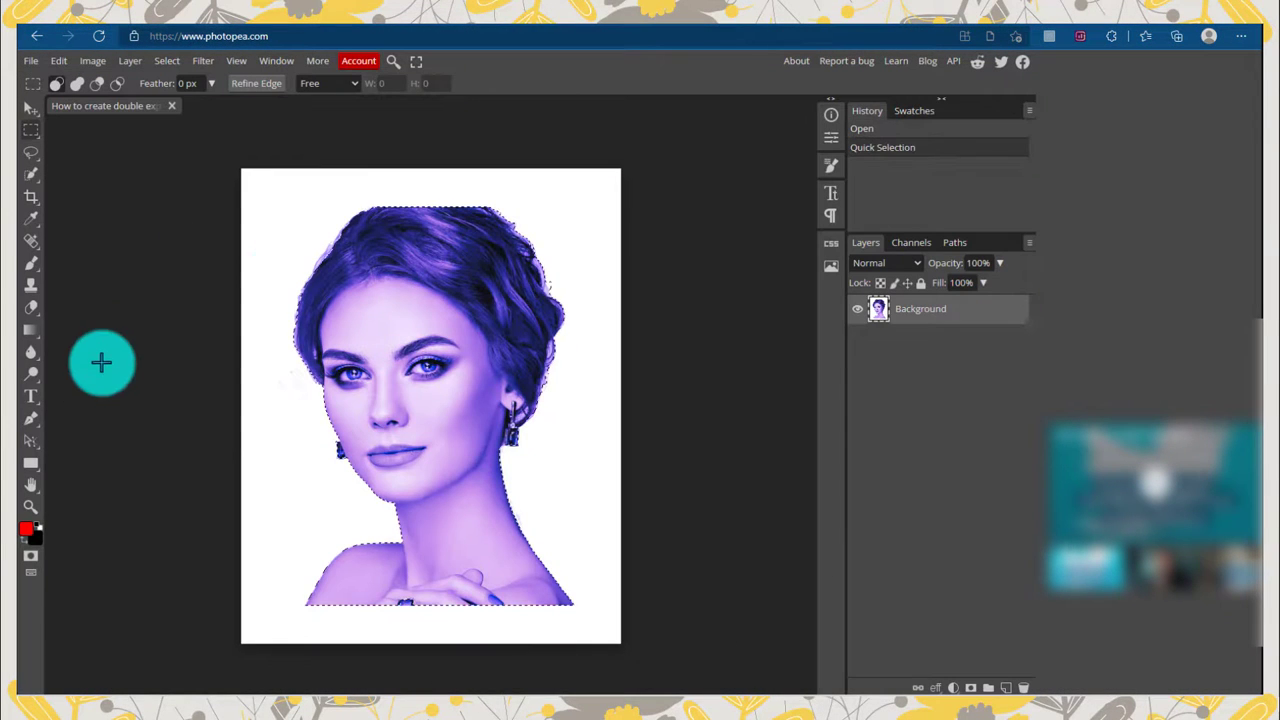
left_click(194, 249)
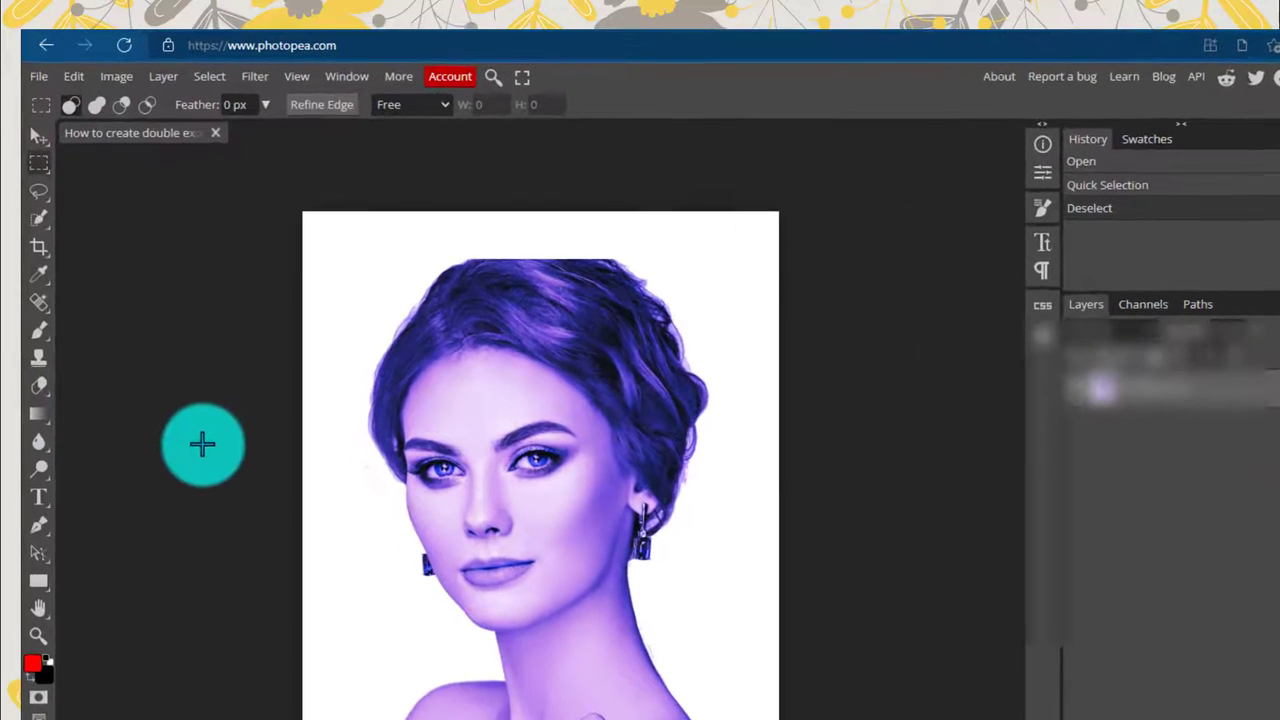
Select the whole woman with the Quick Selection tool and clear her from the image, leaving the white surroundings.
left_click(45, 238)
left_click(128, 251)
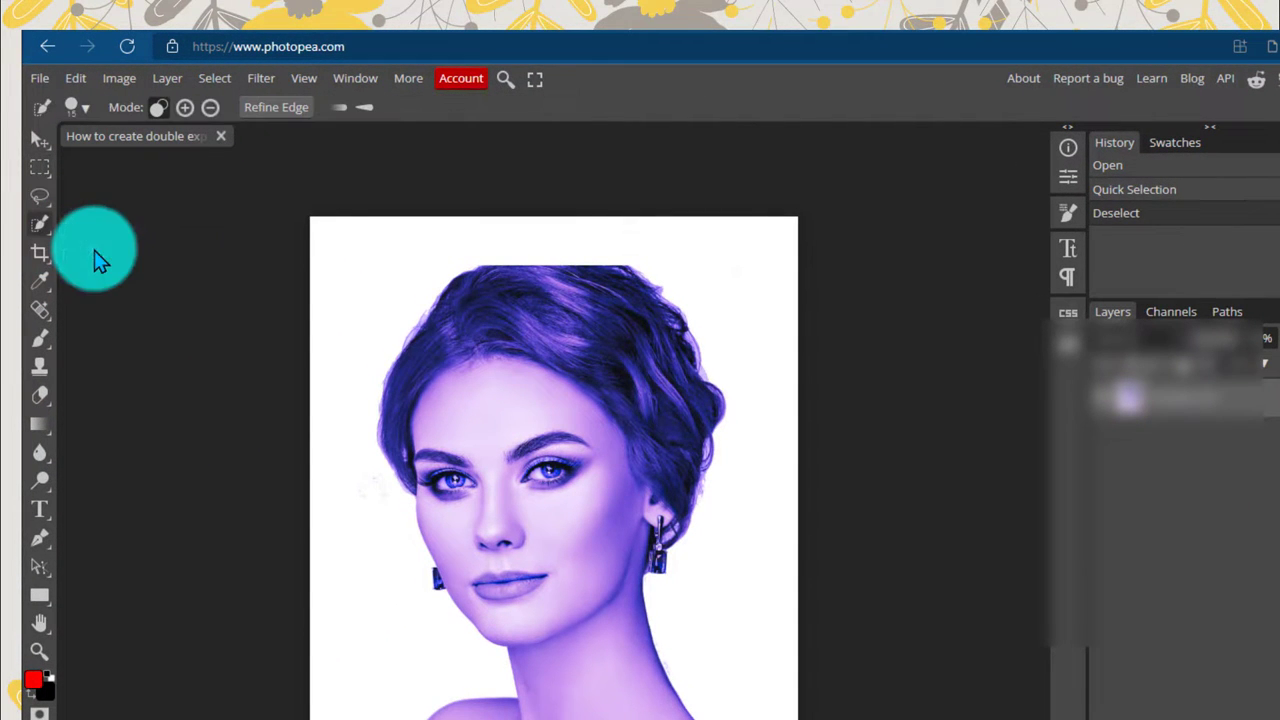
left_click(455, 314)
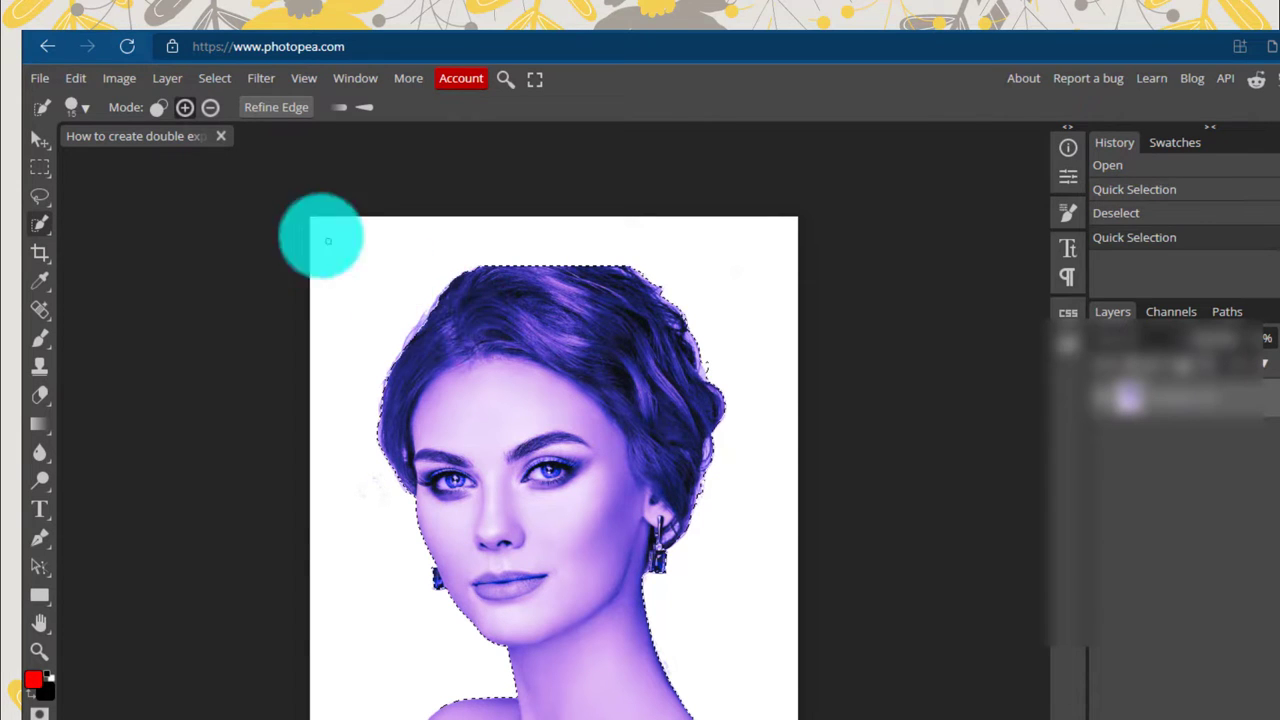
left_click(75, 78)
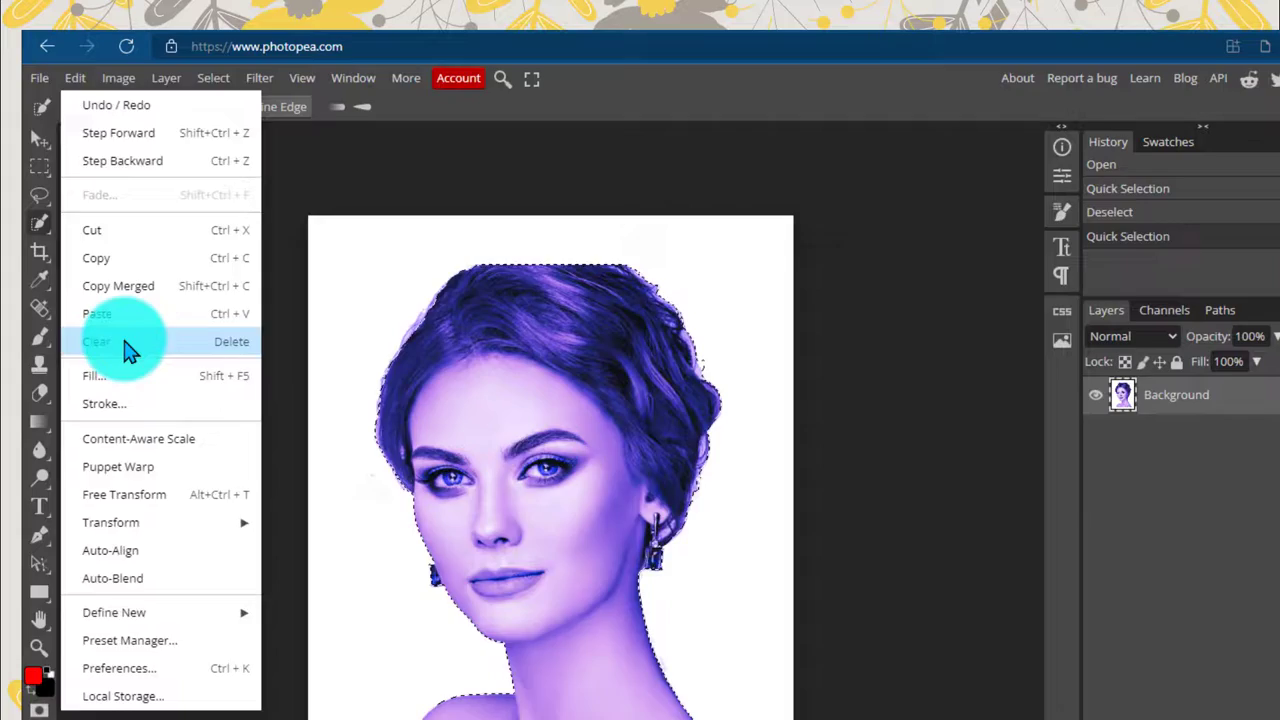
left_click(128, 350)
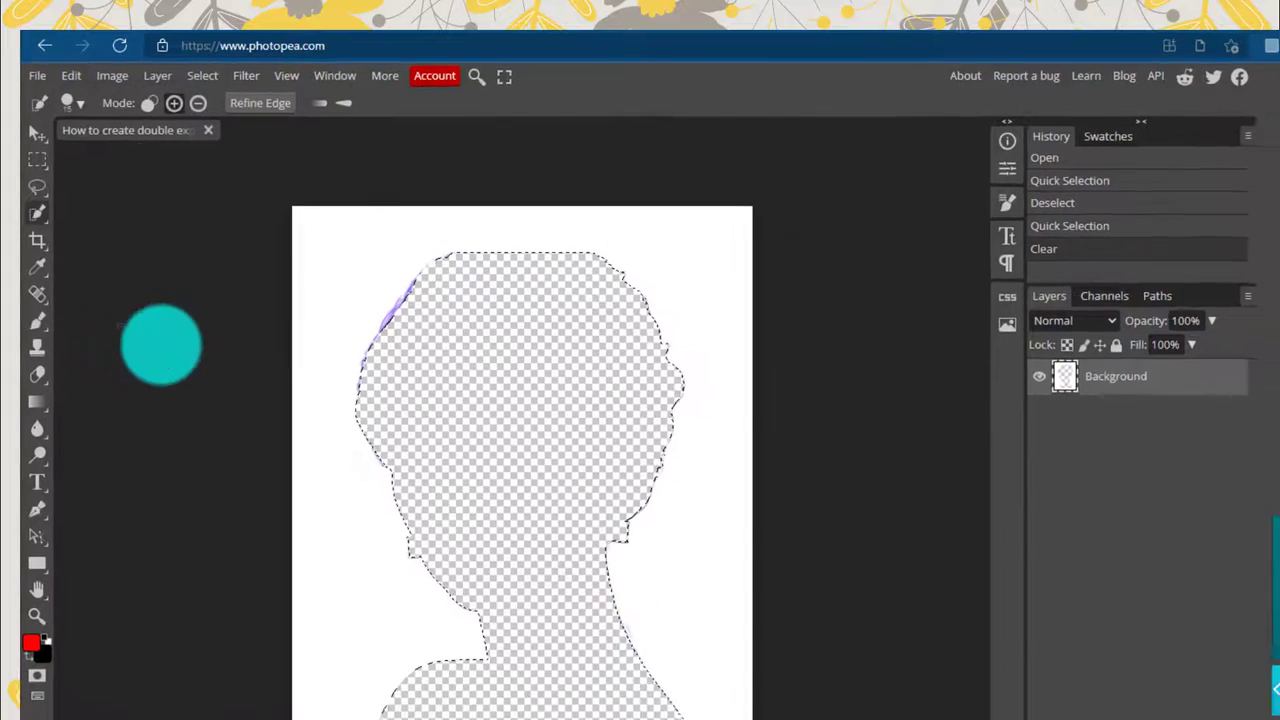
Export the image with the transparent woman-shaped cut-out.
left_click(39, 78)
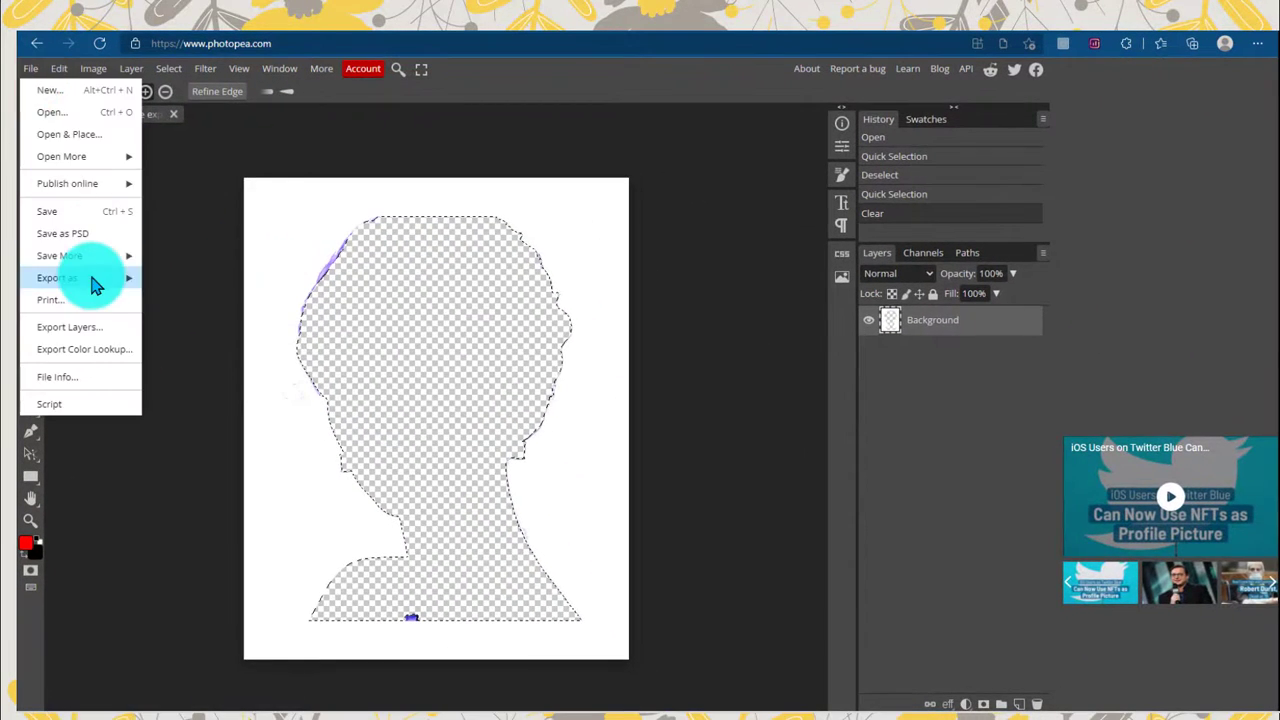
mouse_move(90, 278)
left_click(175, 278)
left_click(566, 371)
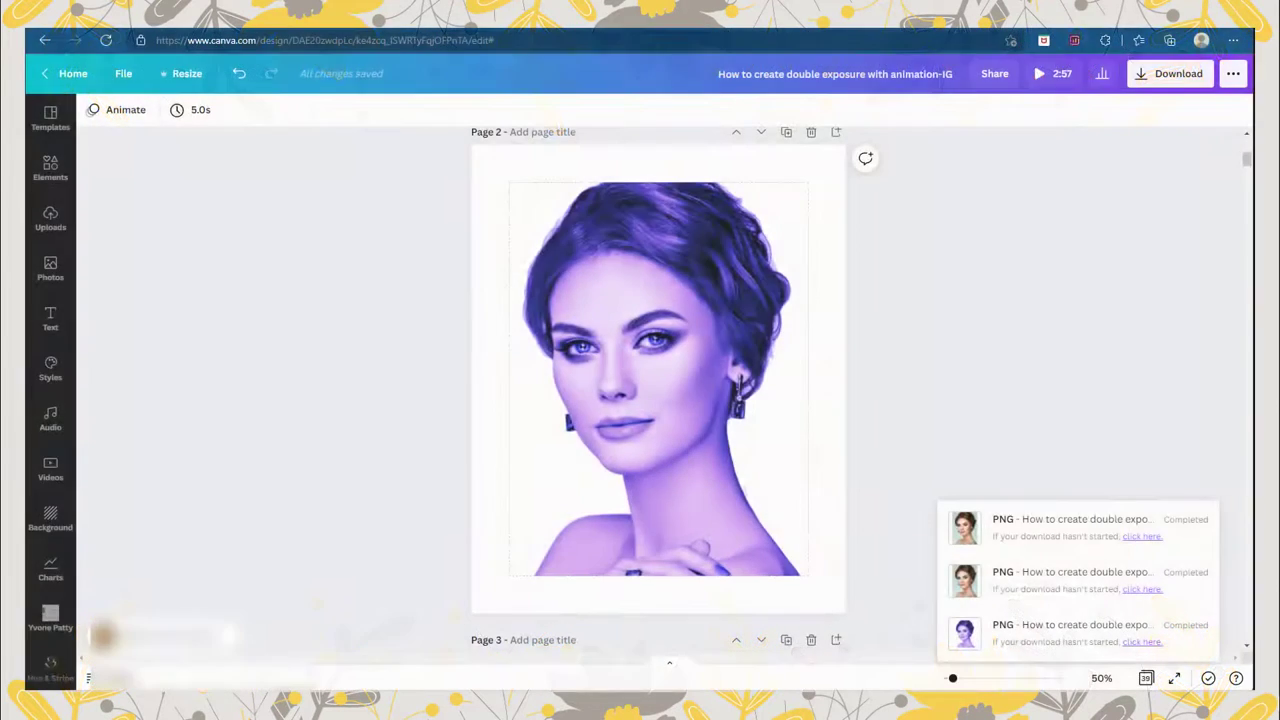
Switch to Canva, upload the exported cut-out image, and add it to page 2.
left_click_drag(305, 210, 583, 343)
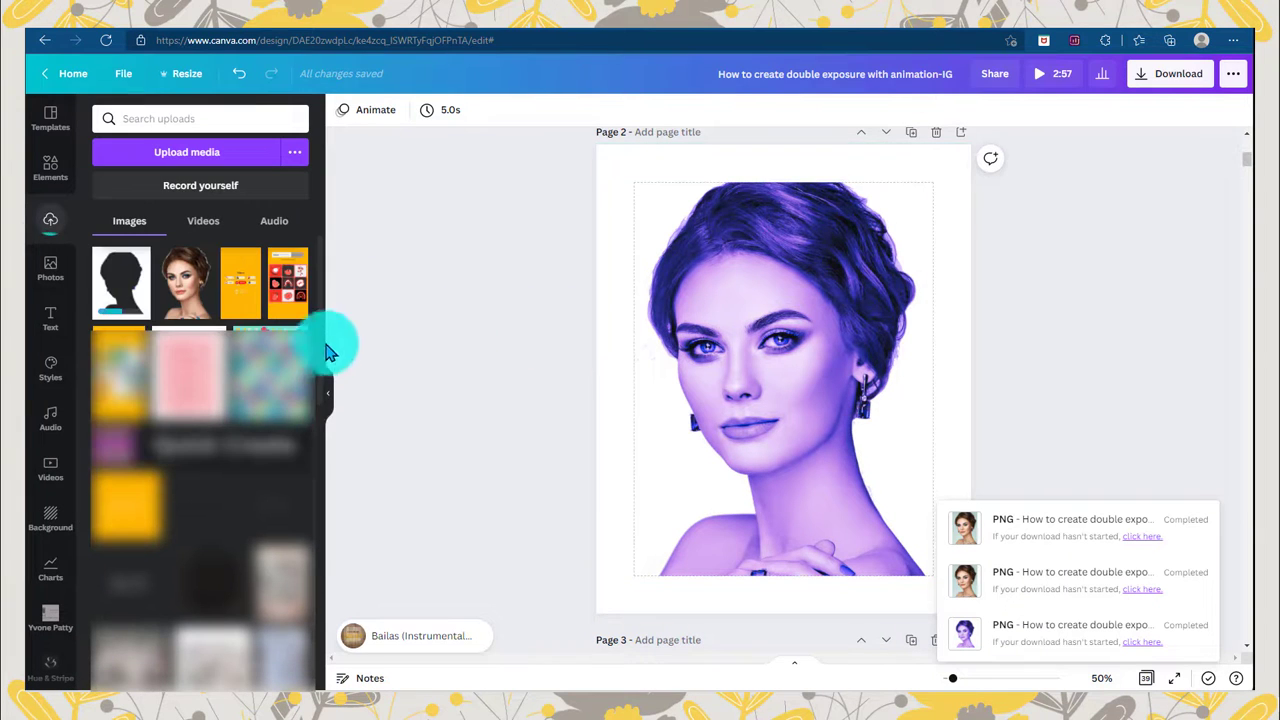
left_click(120, 280)
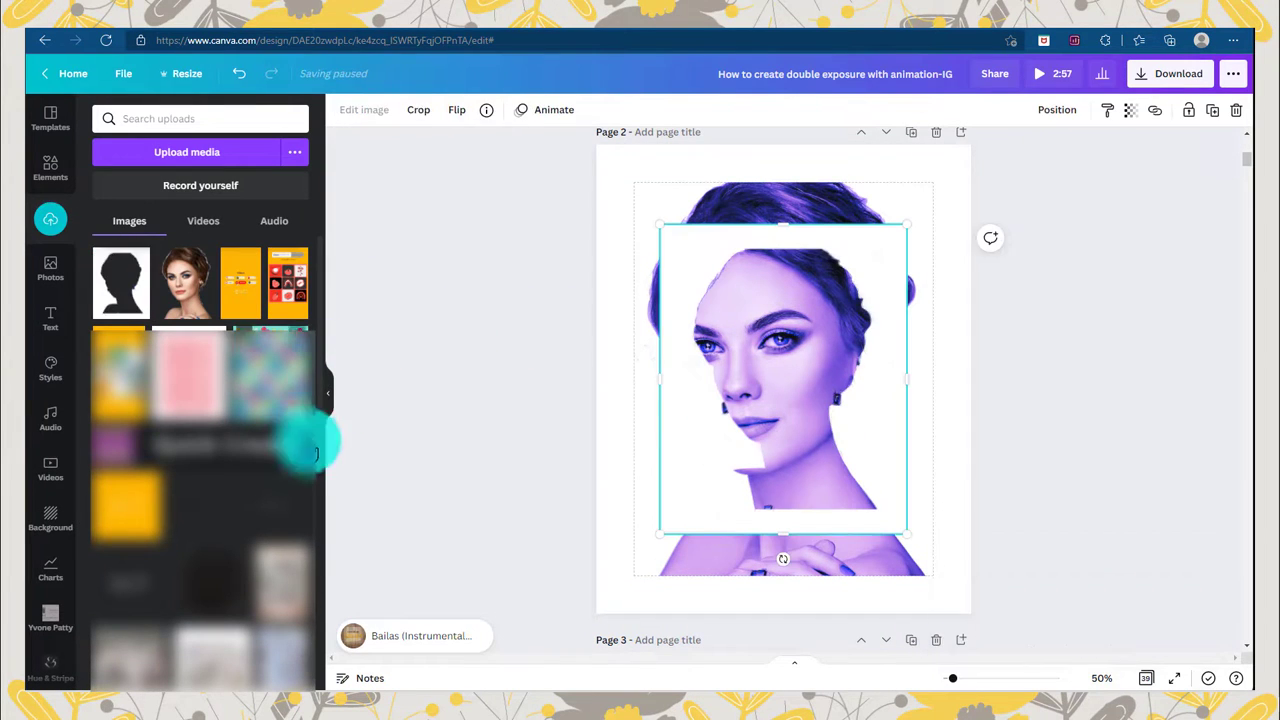
left_click(327, 393)
Enlarge the cut-out image to nearly the full page size and place it over the purple portrait.
left_click_drag(563, 280, 527, 223)
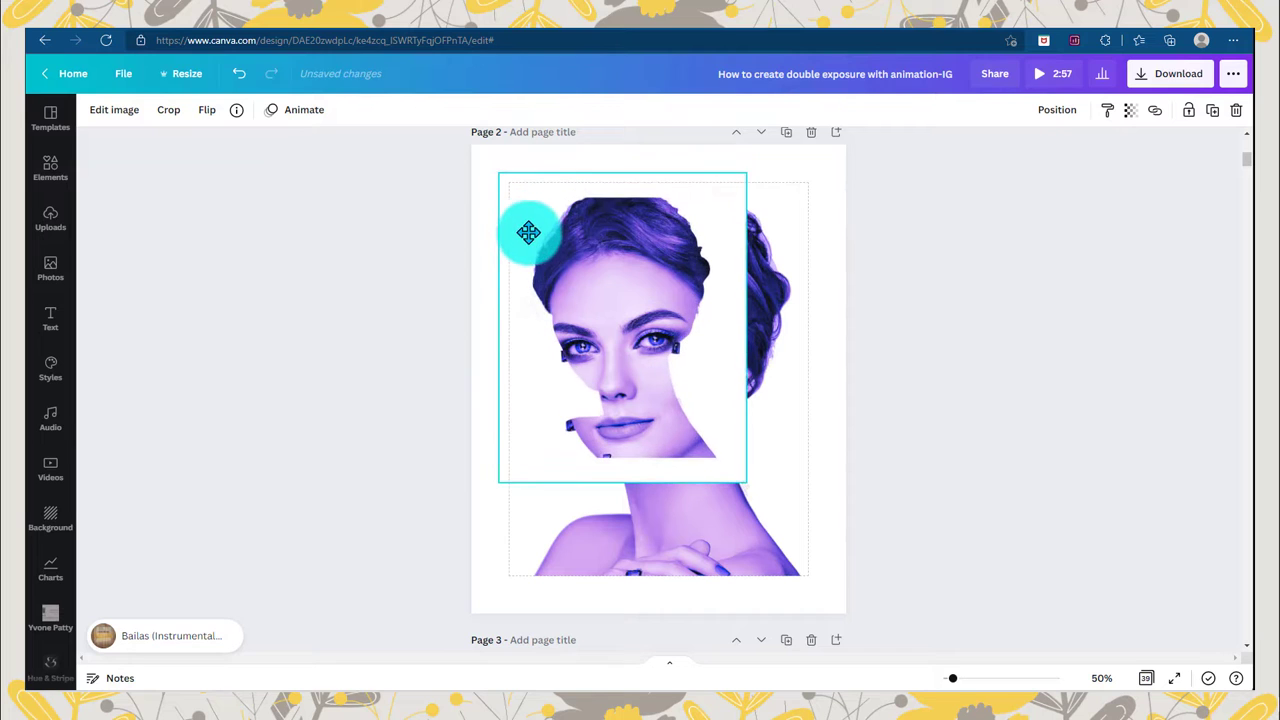
left_click_drag(746, 472, 835, 612)
left_click_drag(668, 366, 642, 327)
mouse_move(818, 591)
left_mouse_down()
mouse_move(811, 580)
mouse_move(827, 613)
left_mouse_up()
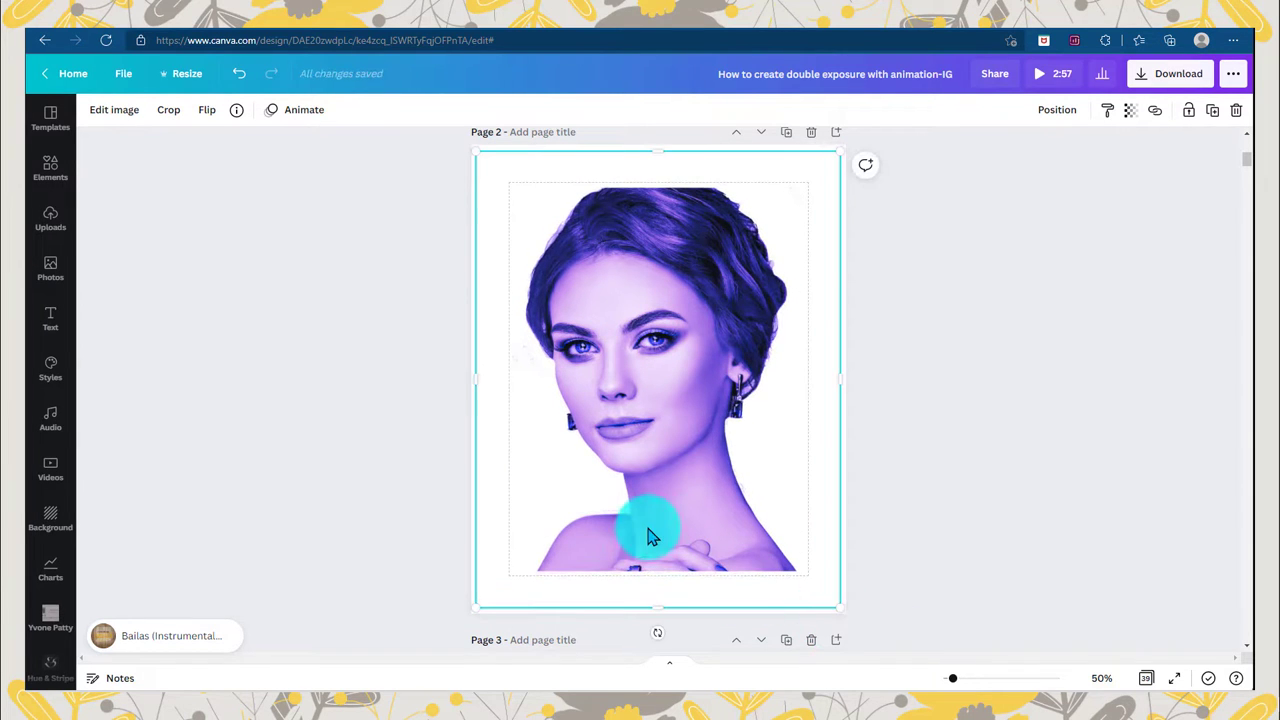
Fine-tune the size and position of the cut-out overlay to match the purple portrait's outline, and adjust its arrangement.
left_click_drag(650, 540, 649, 530)
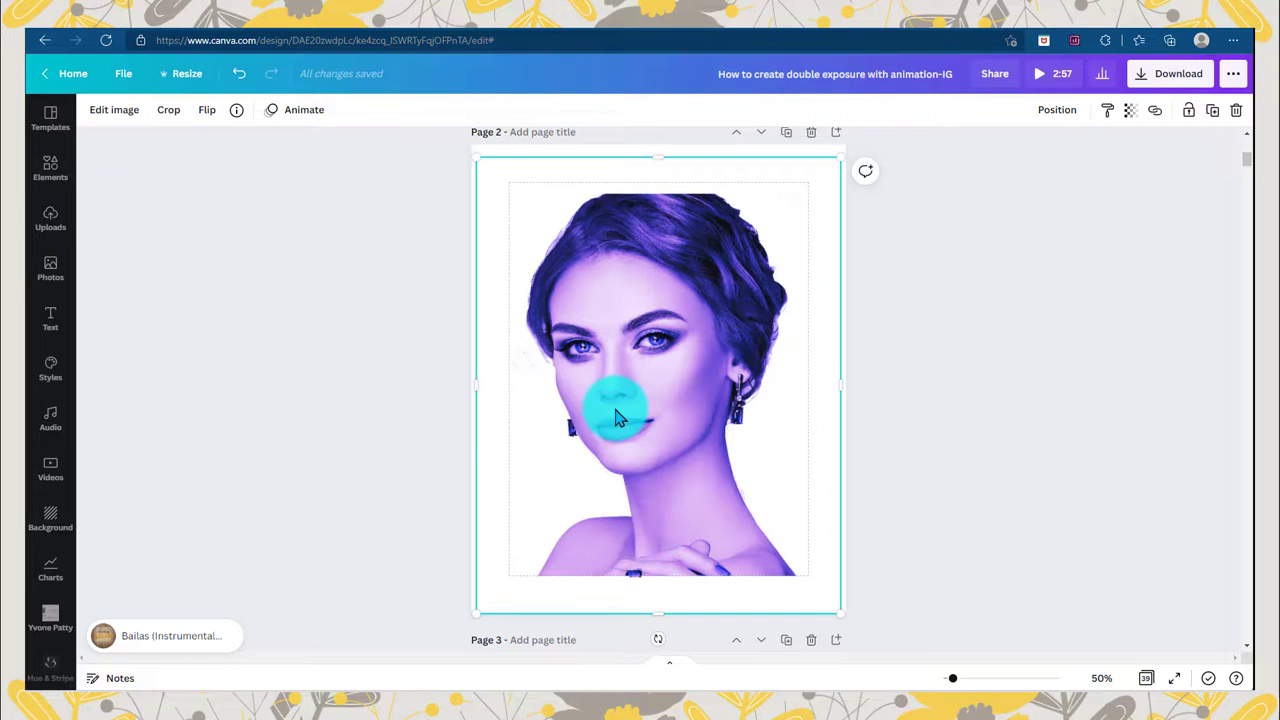
left_click_drag(617, 418, 614, 404)
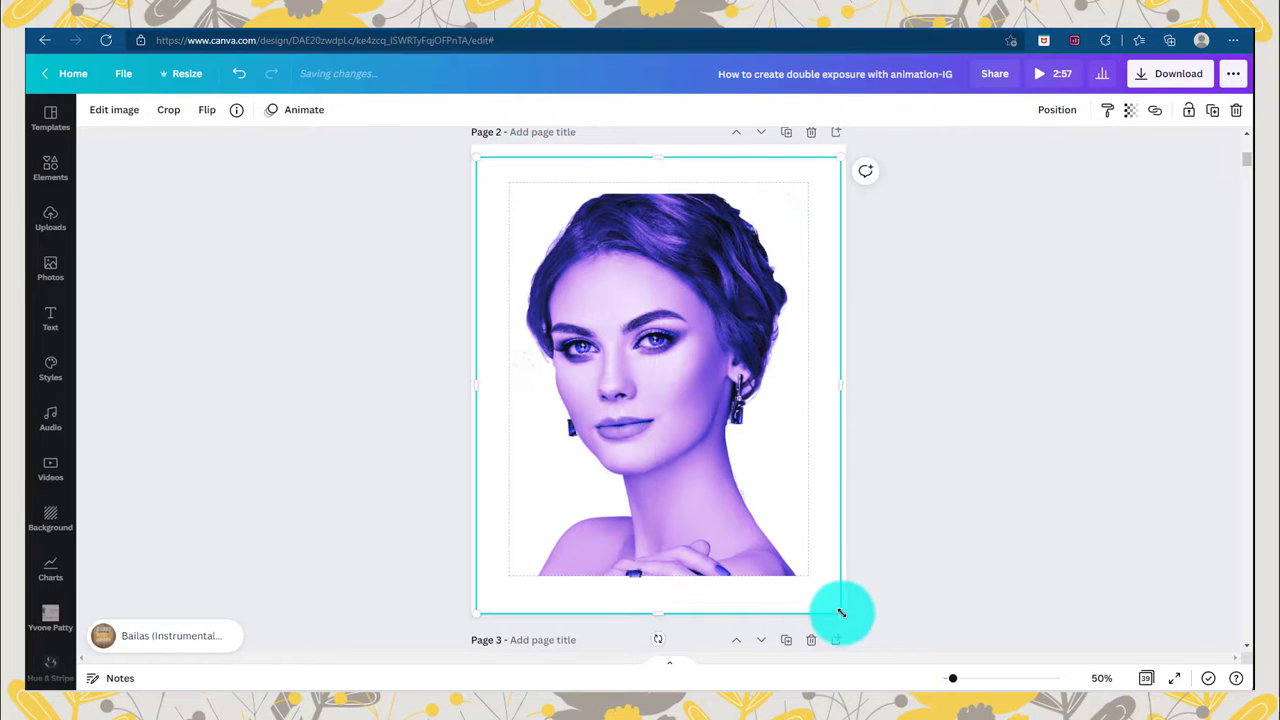
mouse_move(841, 612)
left_mouse_down()
mouse_move(854, 626)
mouse_move(840, 607)
left_mouse_up()
left_click_drag(766, 543, 773, 545)
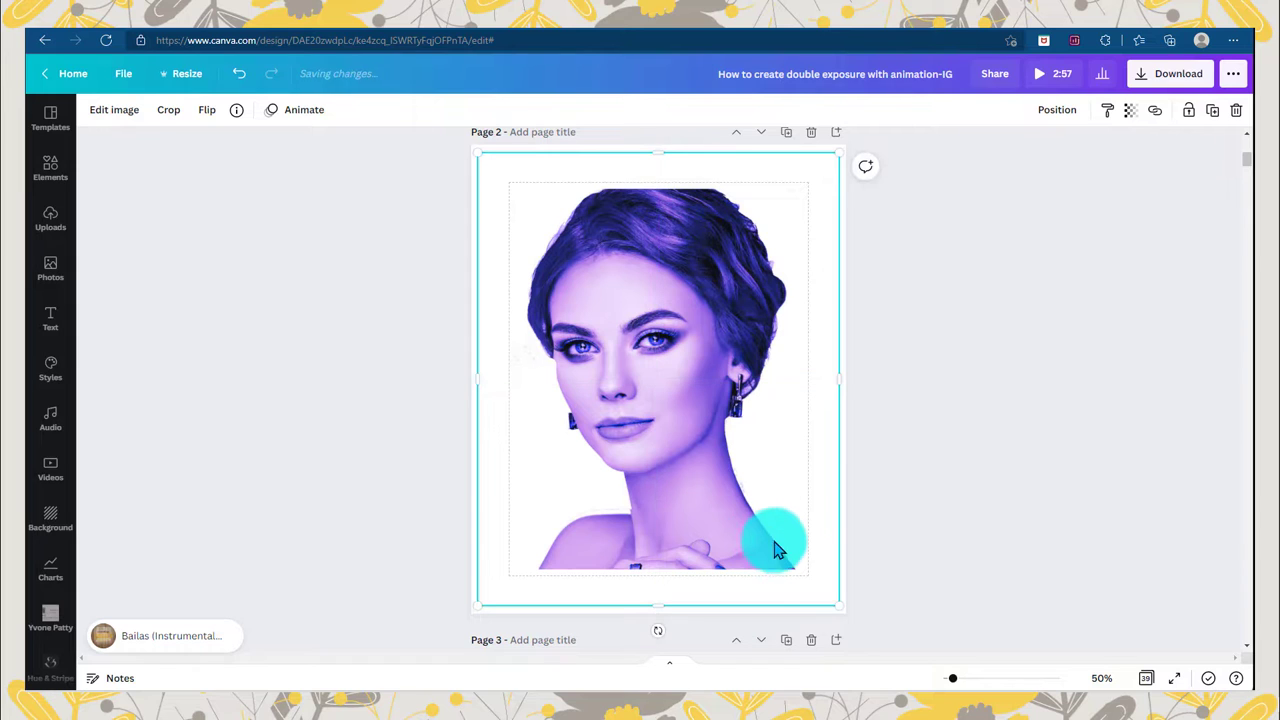
left_click(868, 586)
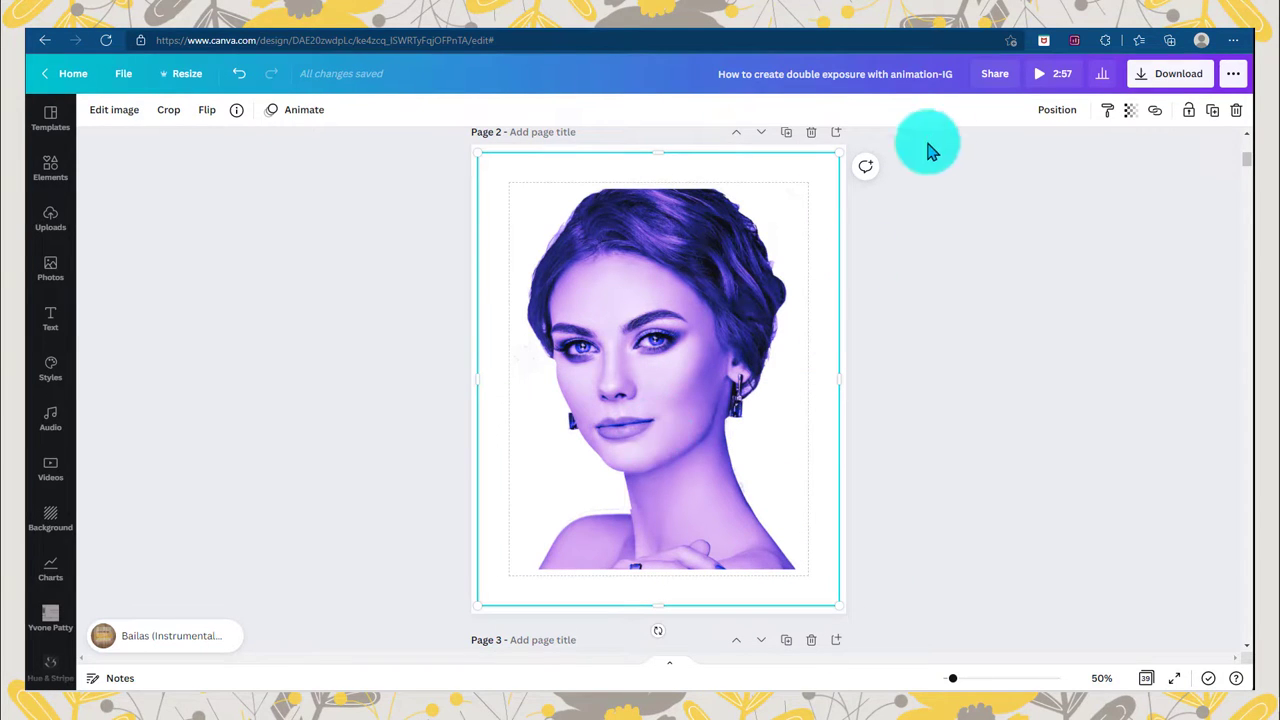
left_click(1057, 110)
left_click(990, 155)
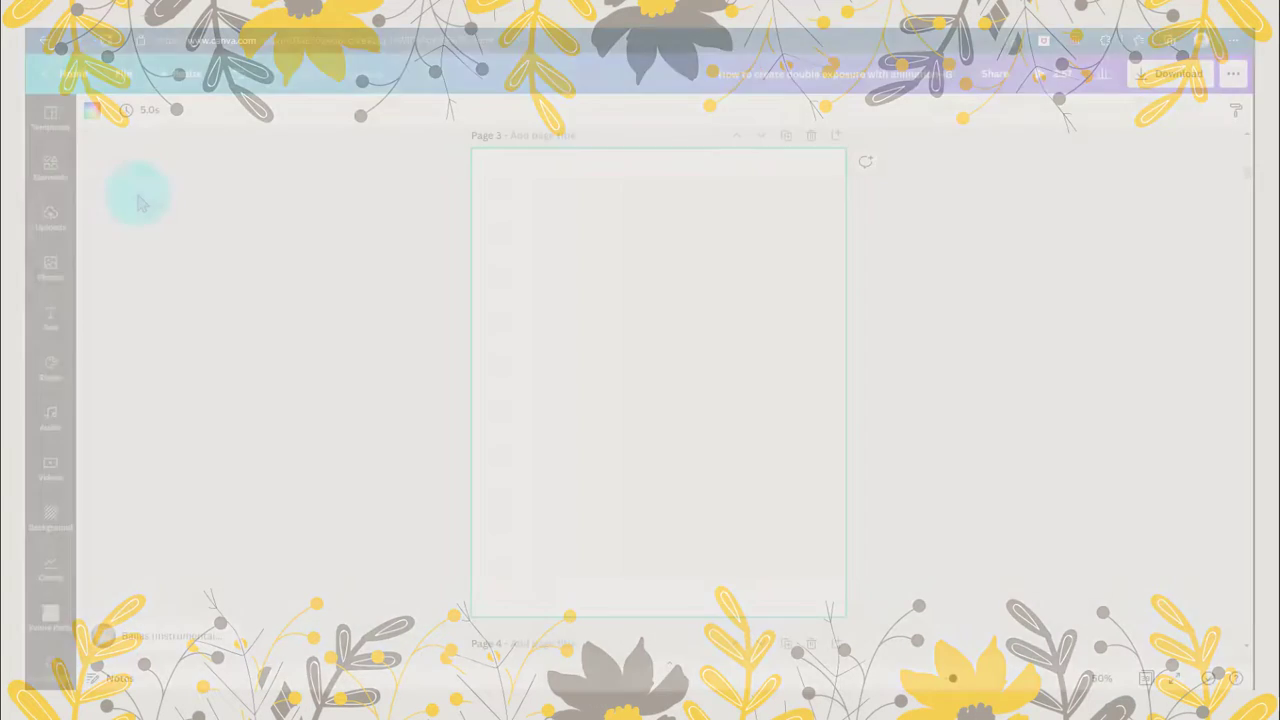
Browse all the frame elements and add a plain square frame to page 3.
left_click(49, 166)
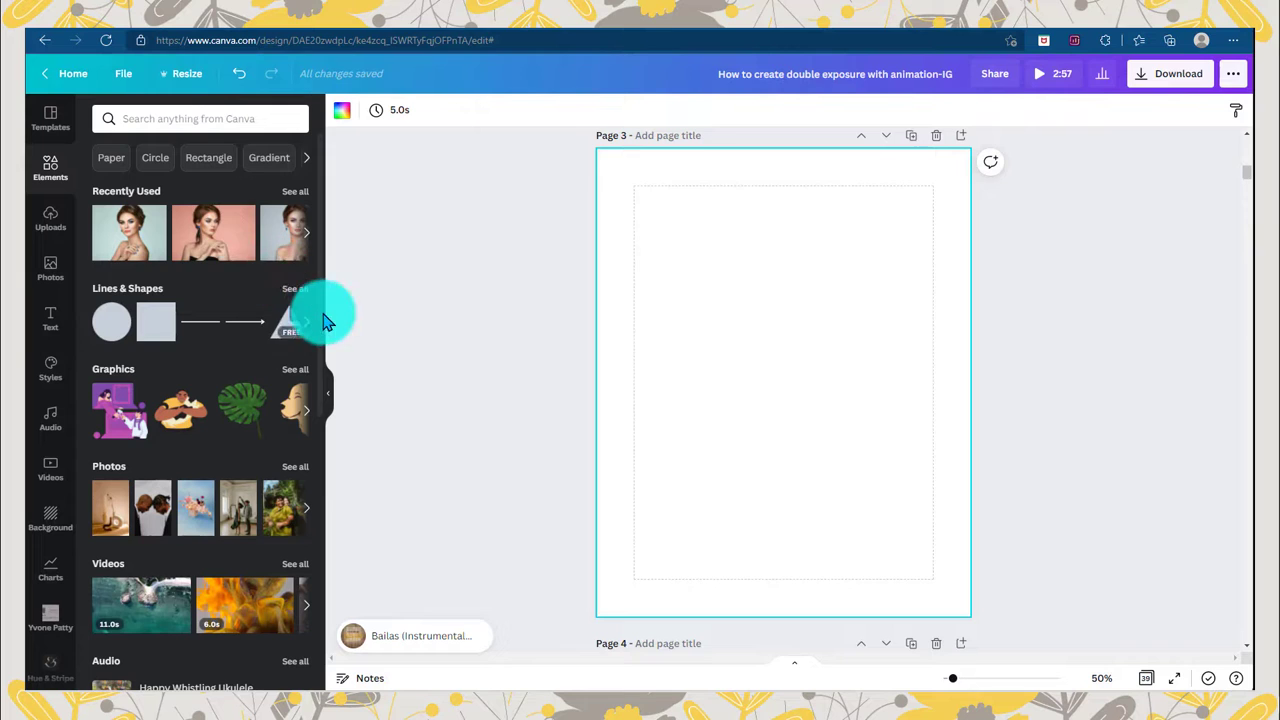
scroll(329, 343, "down", 5)
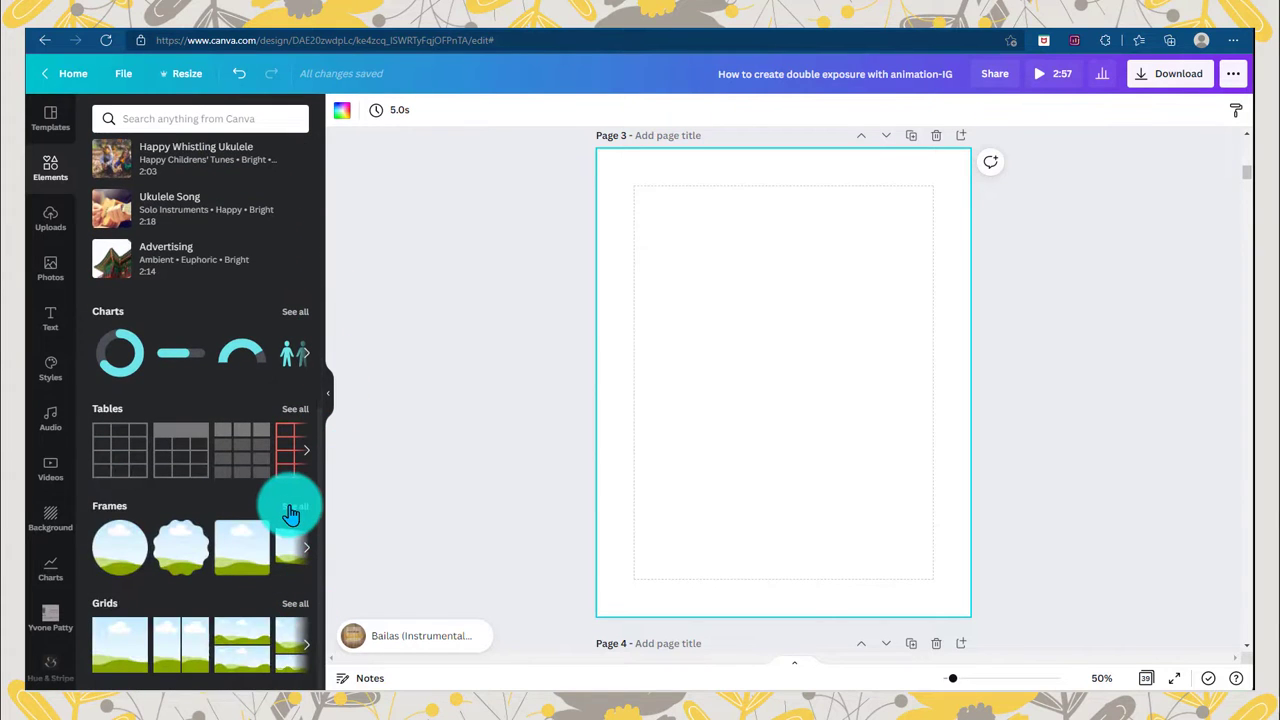
left_click(293, 508)
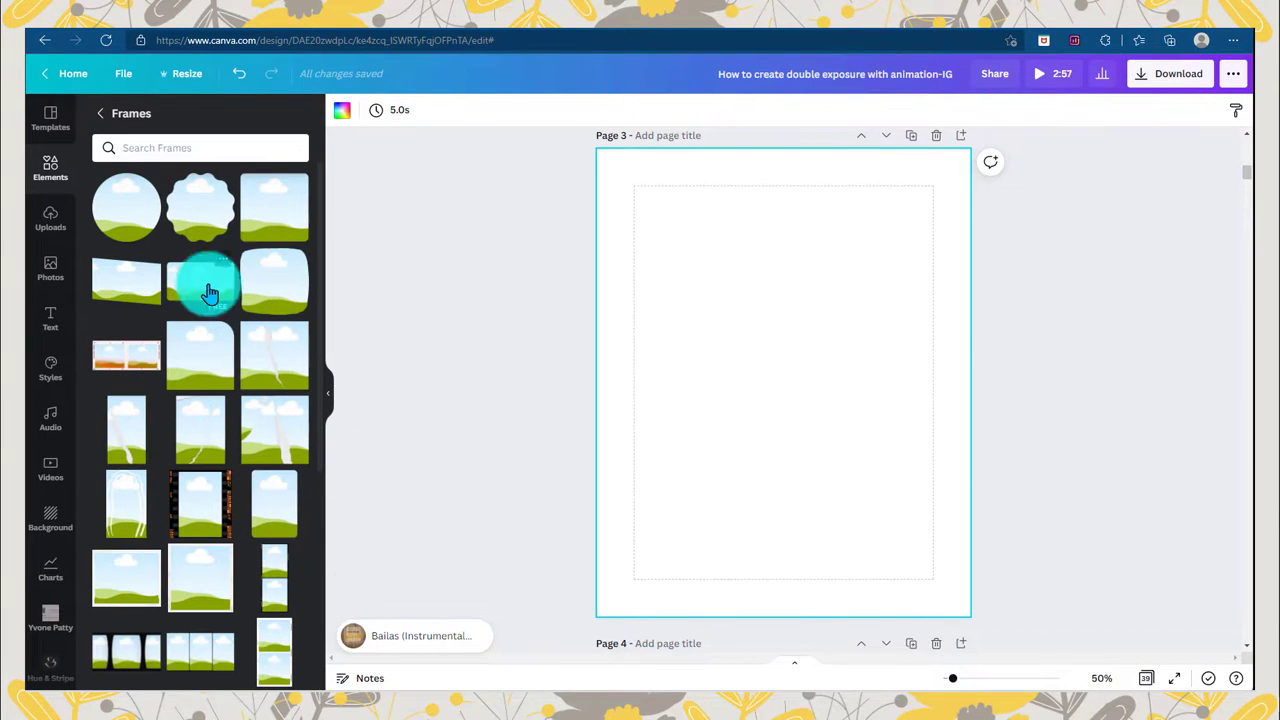
left_click(210, 292)
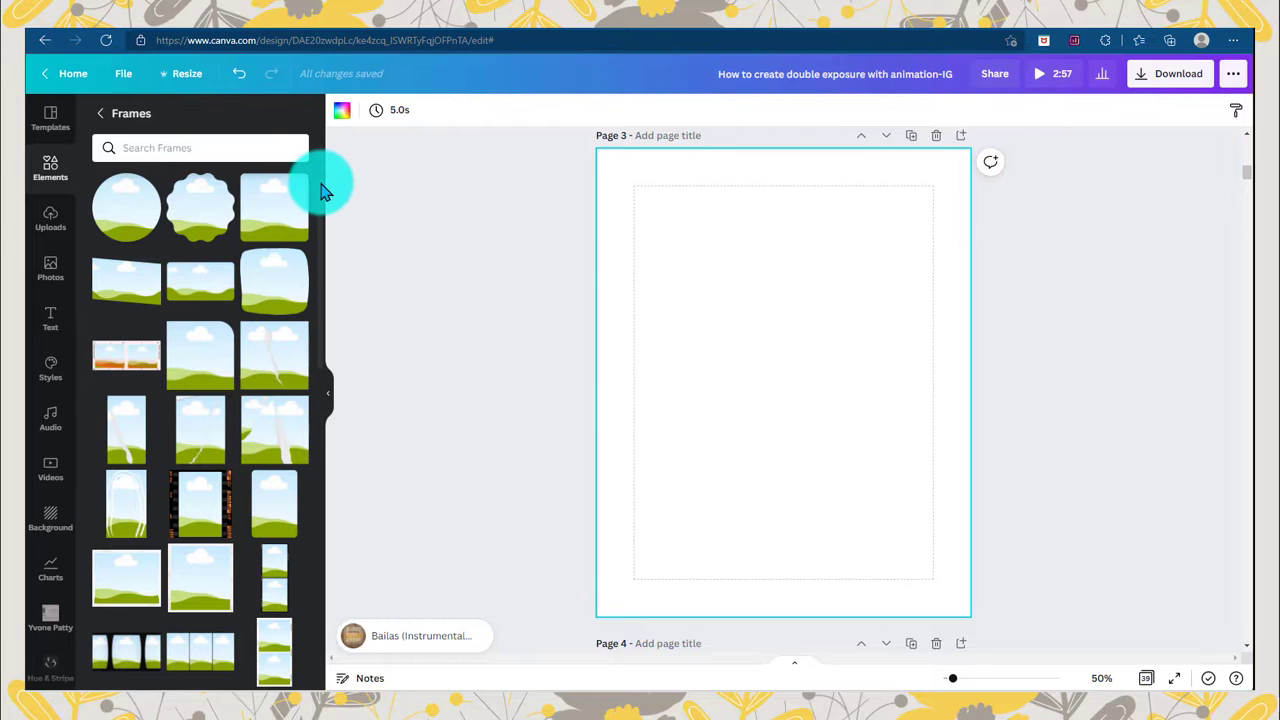
left_click_drag(323, 192, 333, 293)
scroll(316, 366, "down", 10)
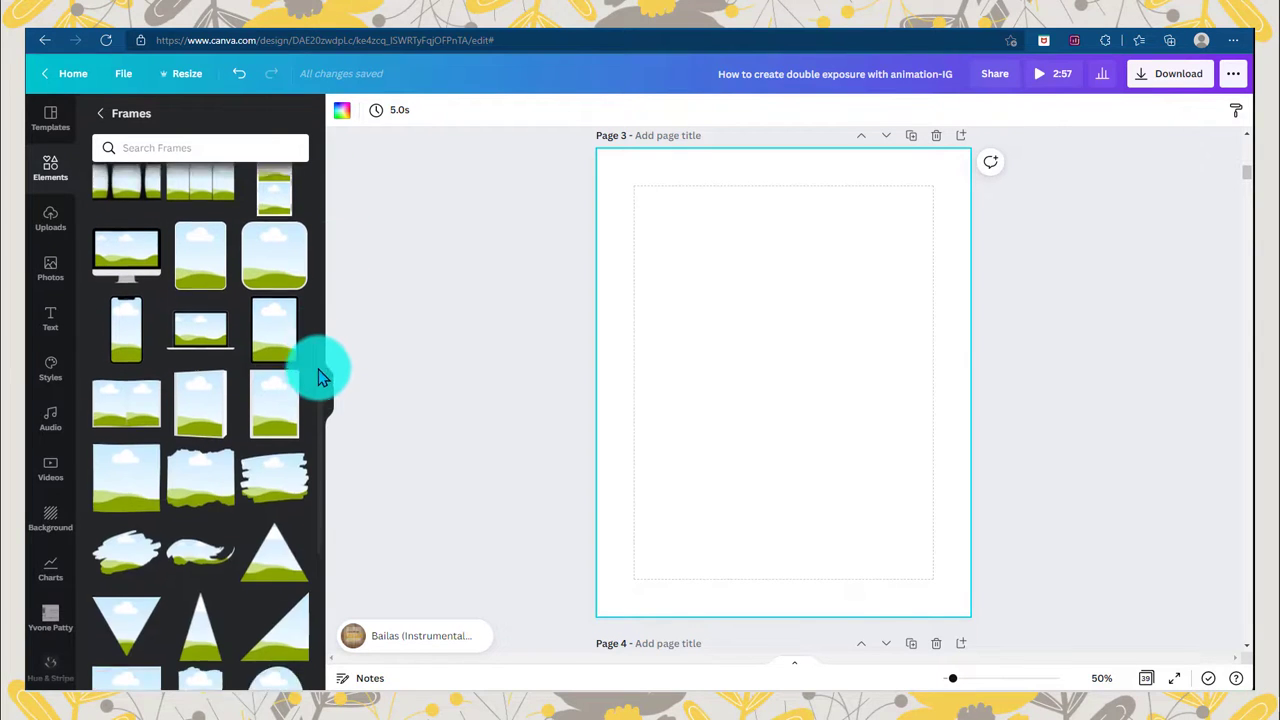
left_click(126, 425)
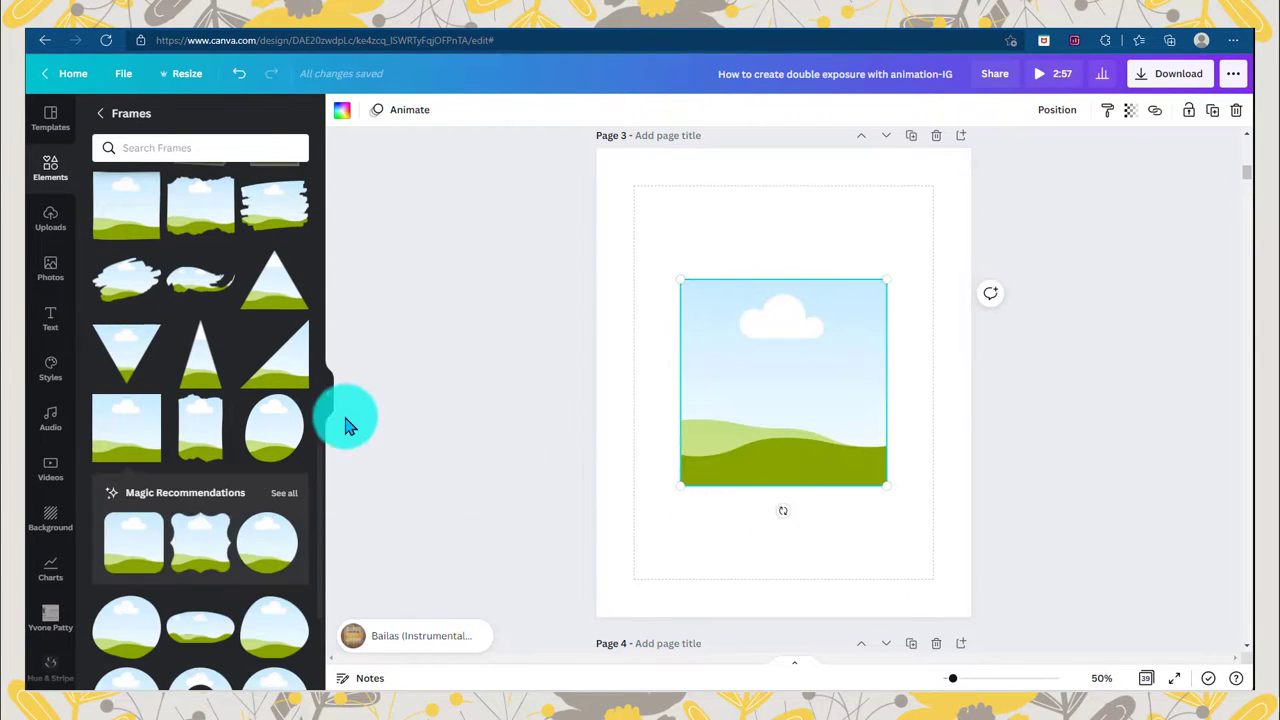
Shrink the square frame, place it at the page's upper-left margin corner, and duplicate it downward into a column of six frames.
left_click(327, 393)
left_click_drag(758, 484, 571, 245)
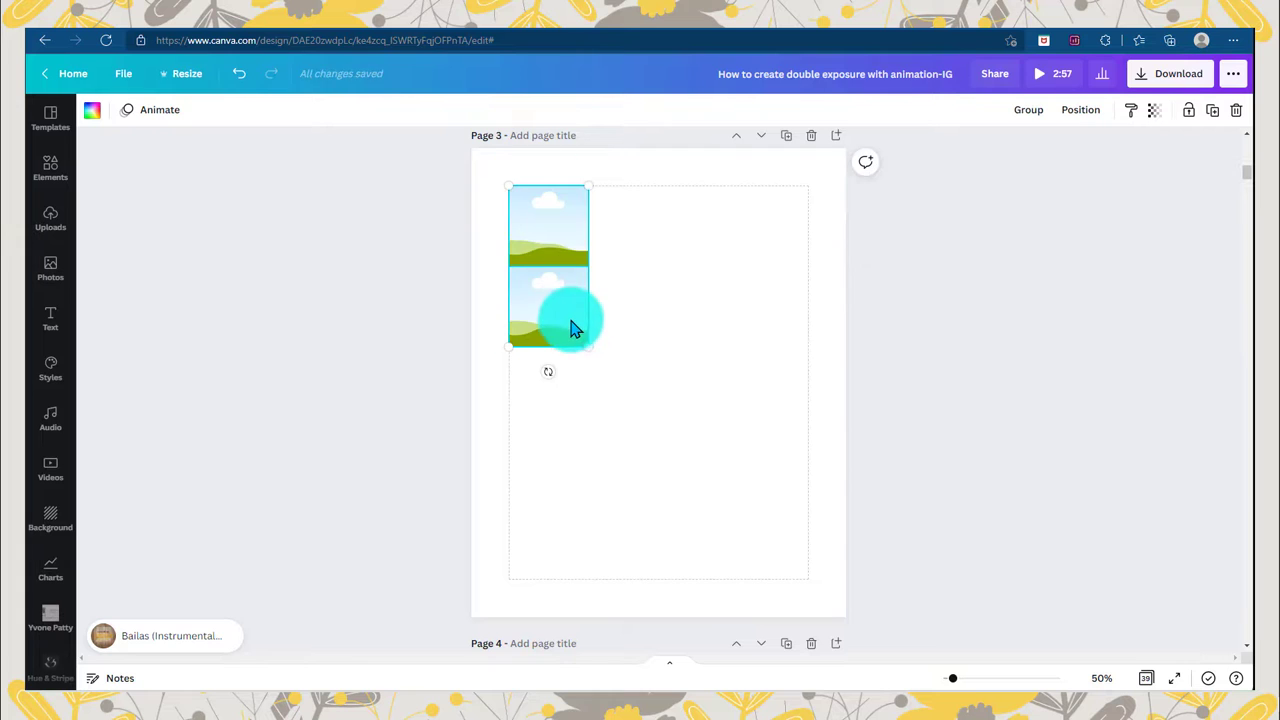
left_click_drag(572, 413, 566, 477)
left_click_drag(535, 175, 565, 500)
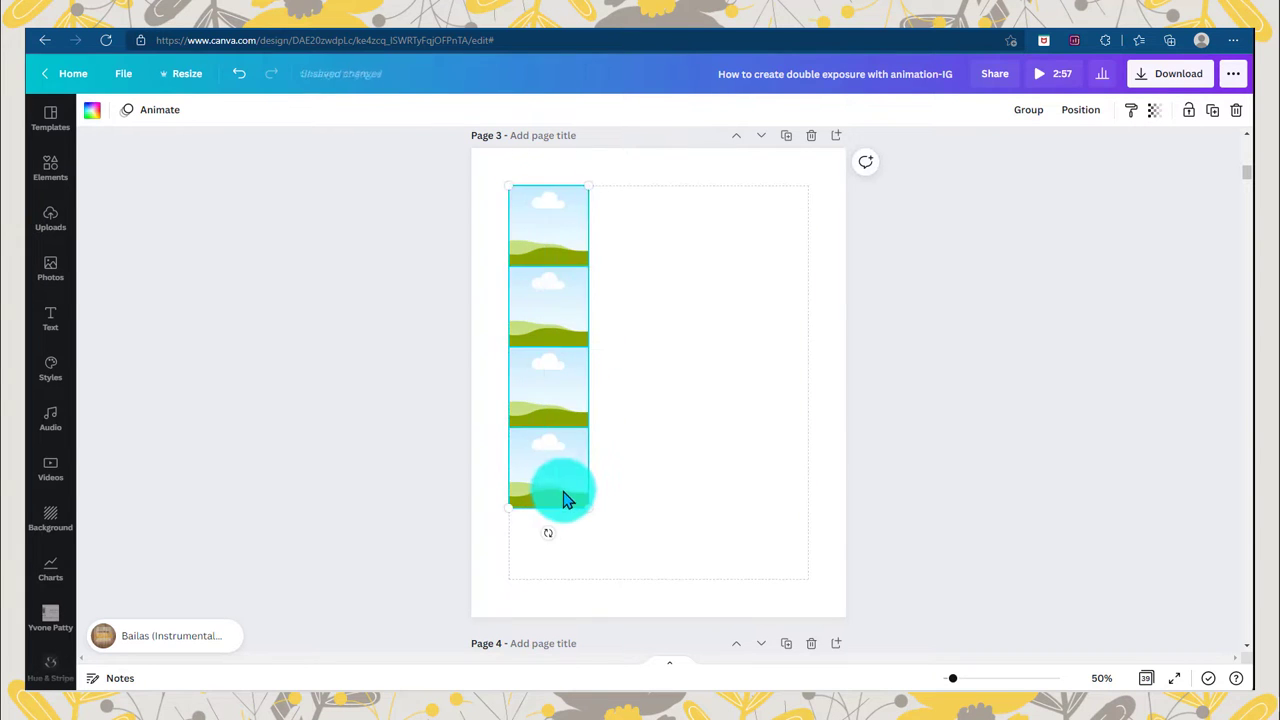
left_click_drag(497, 376, 566, 606)
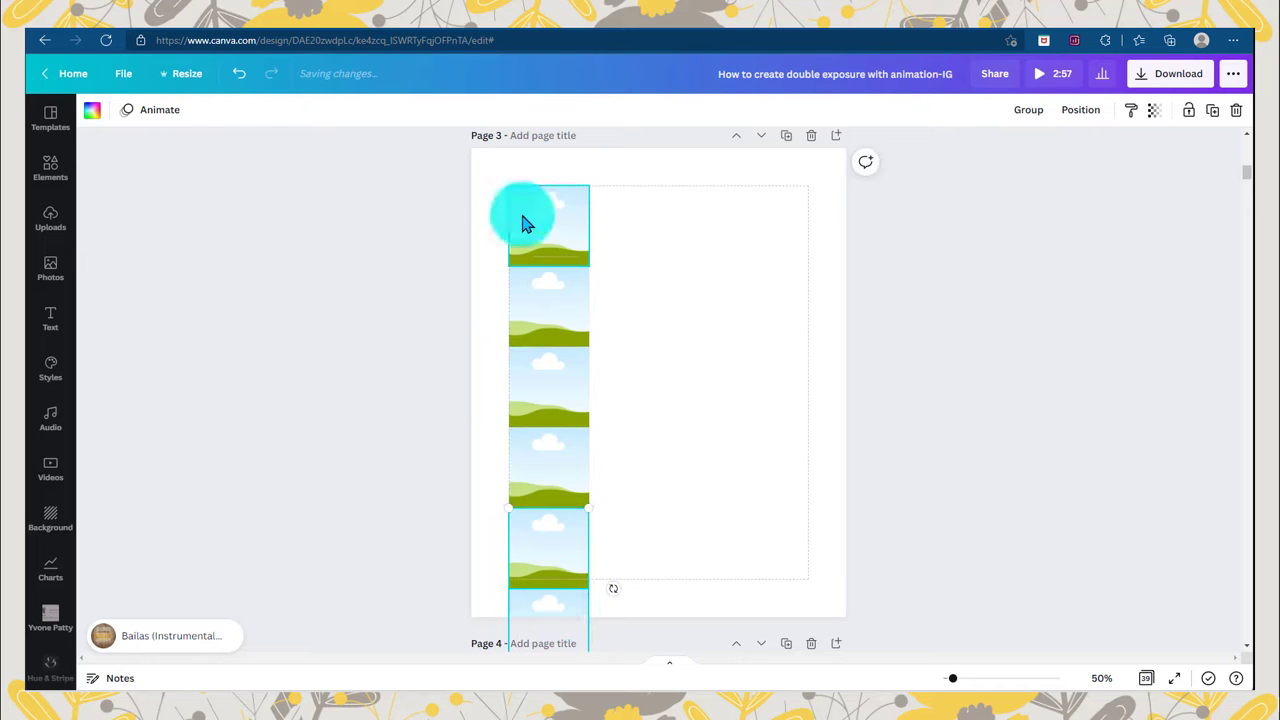
Scale down the whole column of six frames so it fits inside the page margins, aligned to the left margin.
left_click_drag(527, 222, 586, 643)
left_click_drag(571, 229, 546, 237)
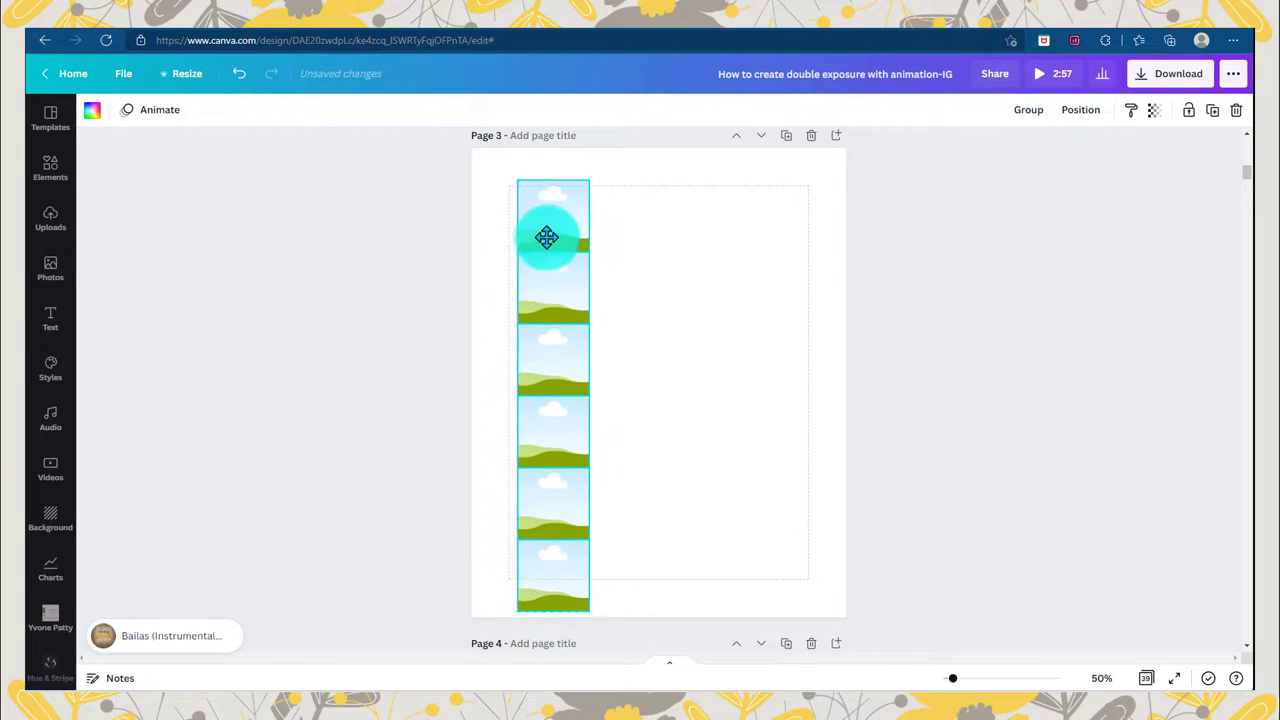
left_click_drag(575, 600, 556, 492)
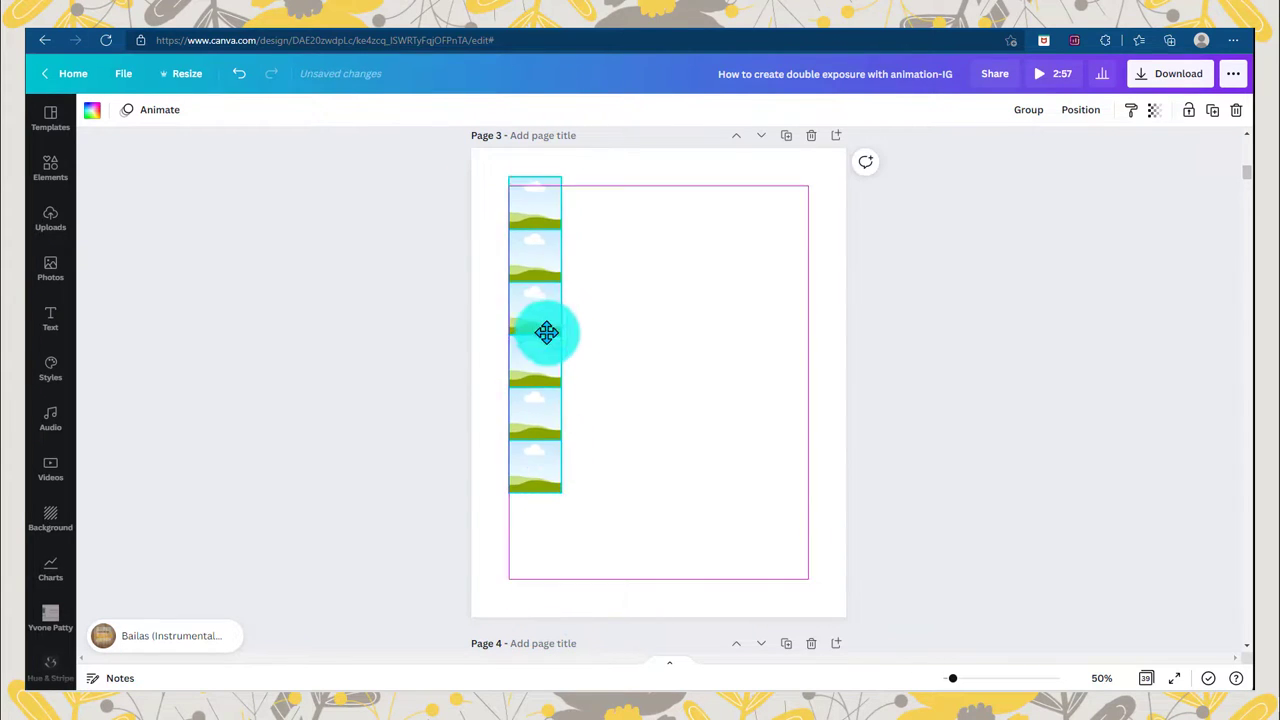
left_click_drag(546, 332, 541, 351)
left_click(620, 331)
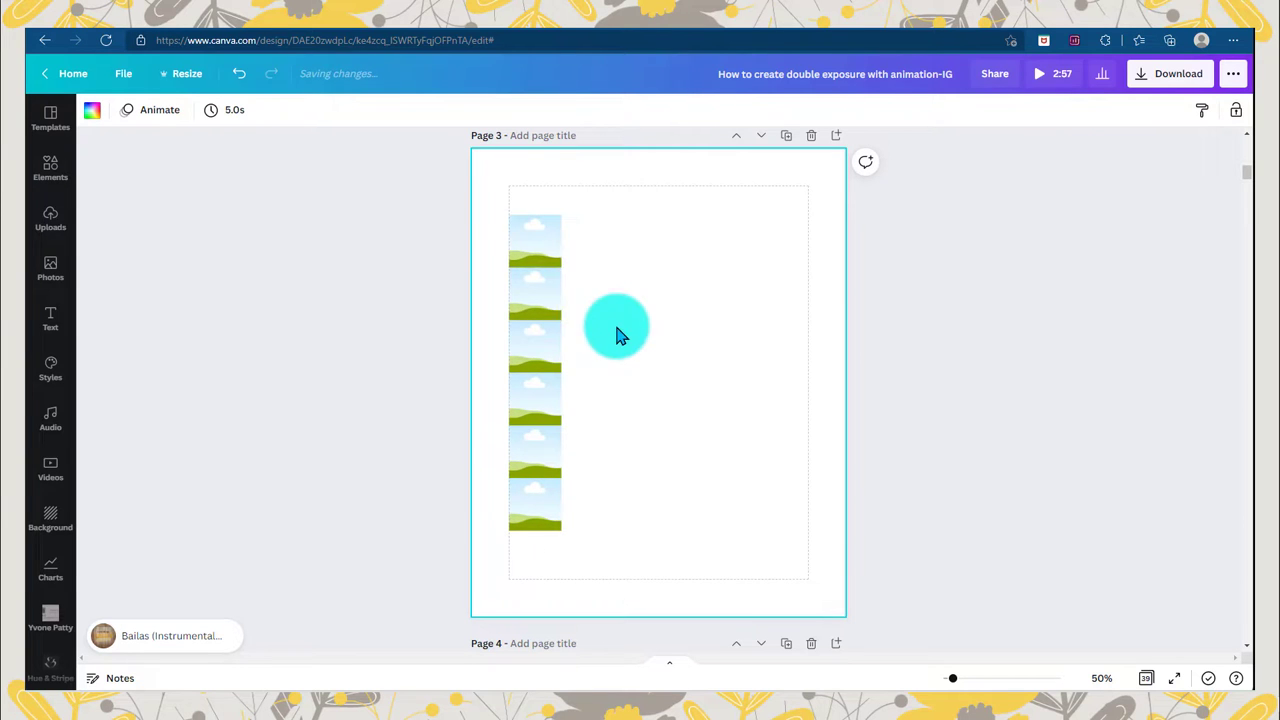
Duplicate the frame column and place the copy directly beside the first one, shifted up by half a frame.
left_click_drag(500, 202, 594, 503)
left_click_drag(535, 247, 588, 212)
left_click(503, 177)
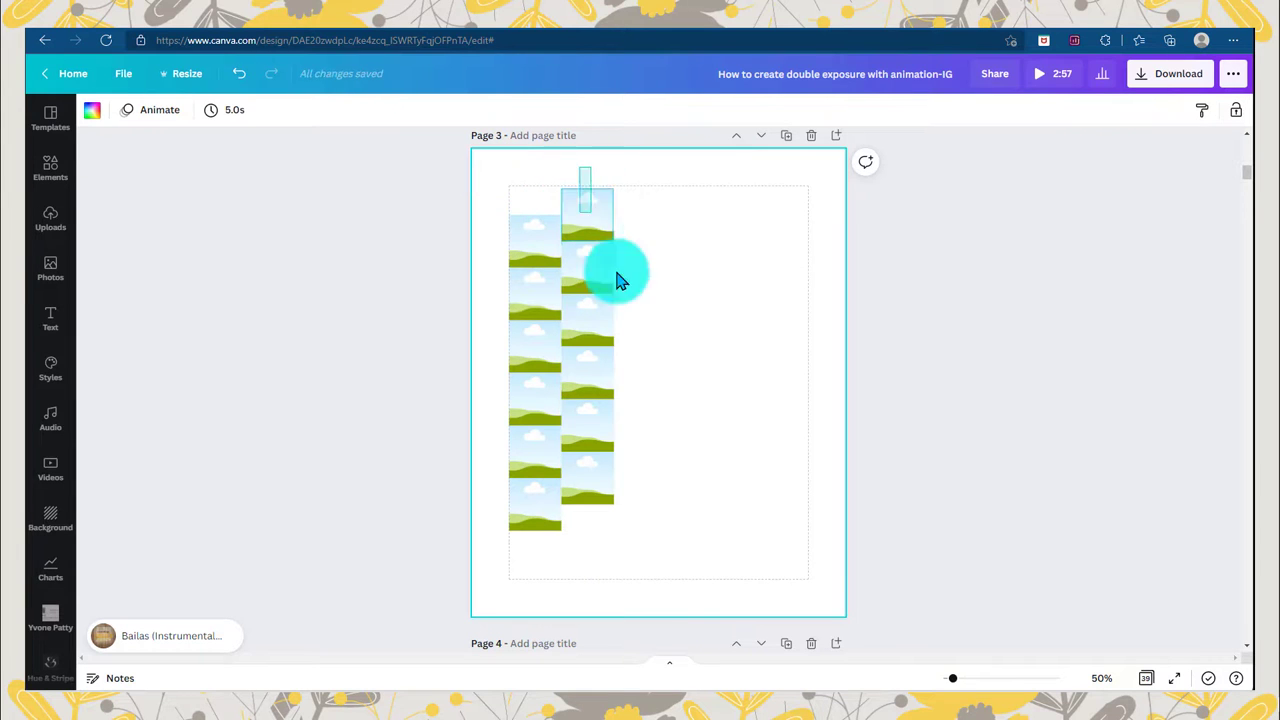
left_click(595, 308)
key("ctrl+d")
left_click_drag(590, 268, 600, 229)
Duplicate the staggered columns across page 3 until six adjoining columns of frames alternate in height.
left_click_drag(478, 168, 811, 477)
key("ctrl+d")
left_click(823, 549)
left_click(760, 232)
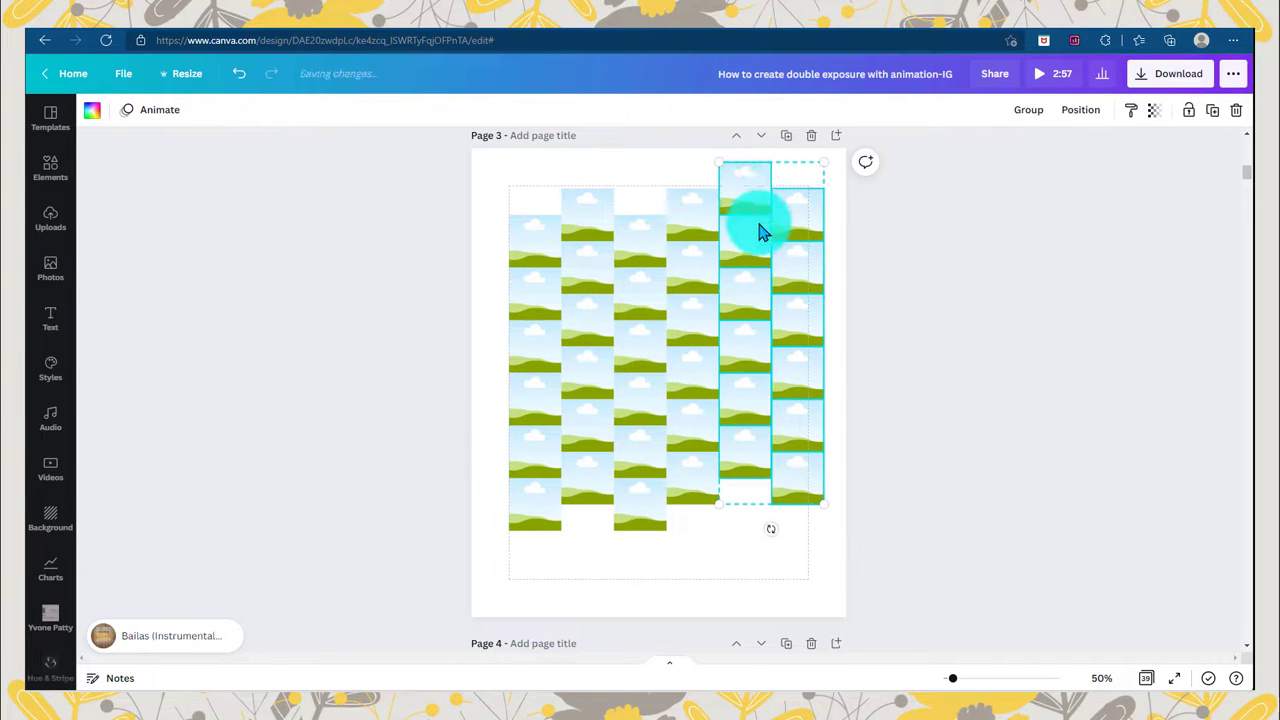
left_click_drag(752, 232, 807, 232)
left_click(811, 589)
left_click(808, 287)
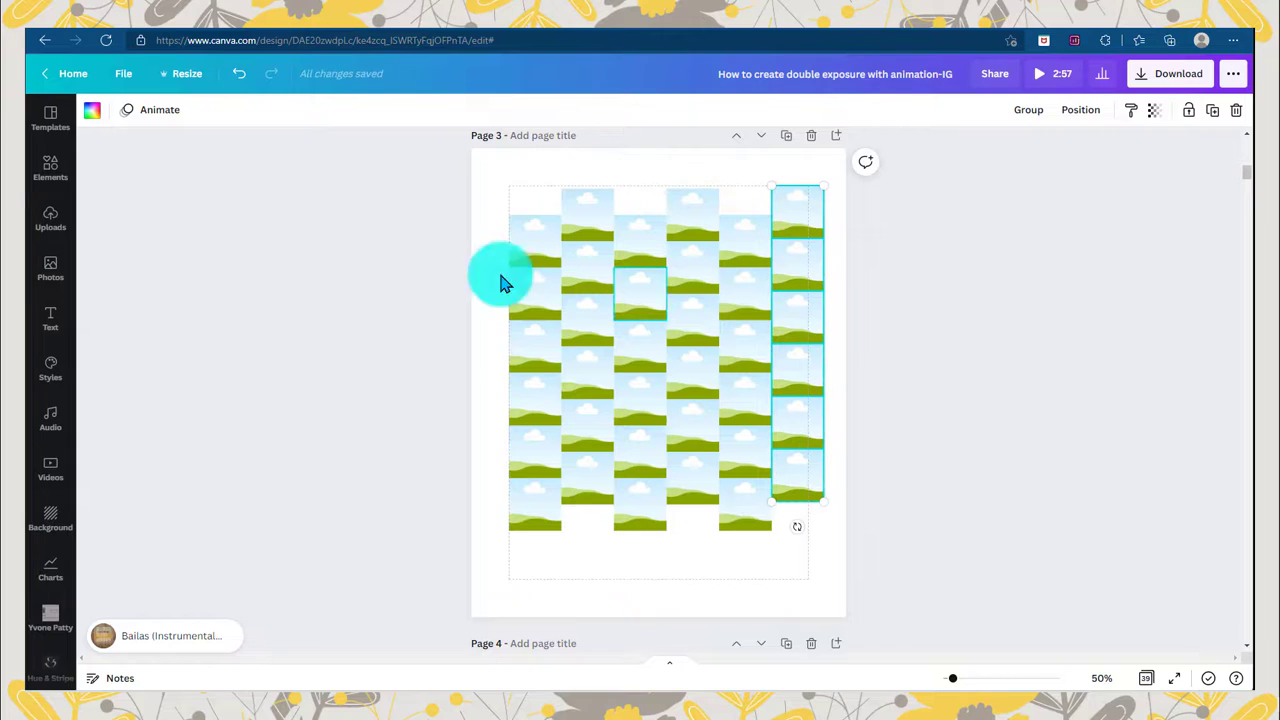
left_click_drag(496, 174, 812, 500)
left_click(750, 560)
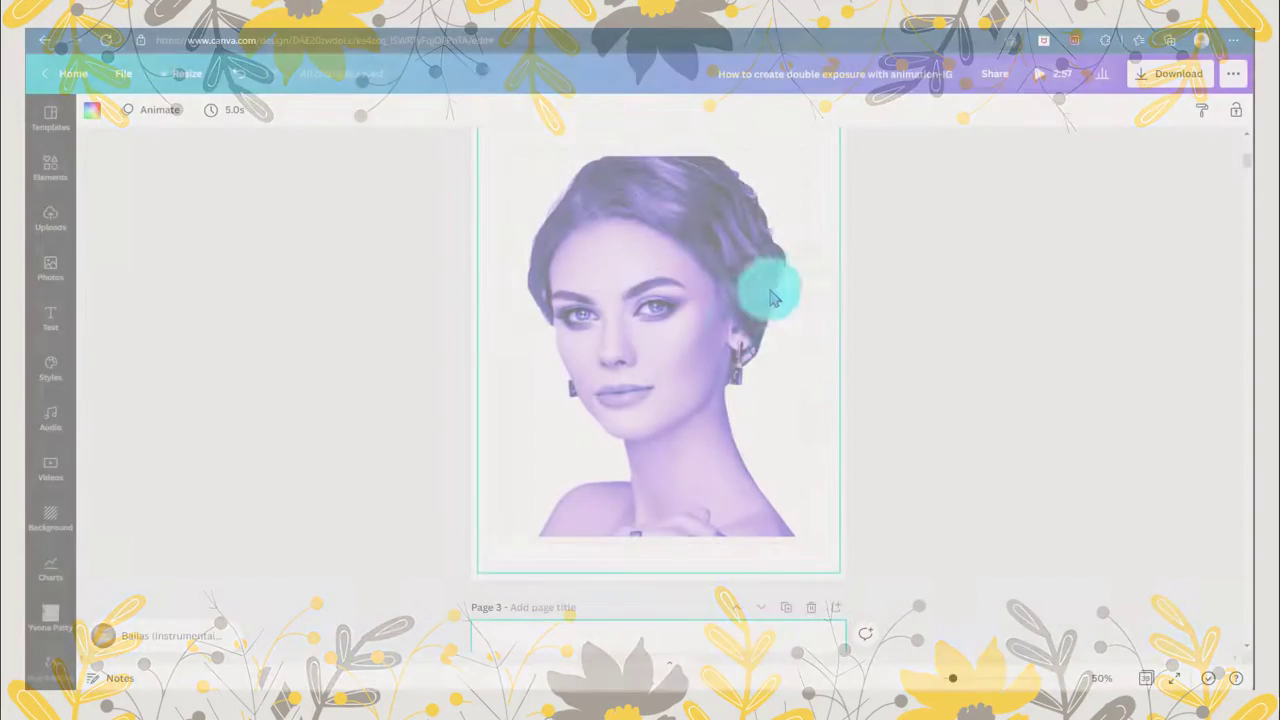
Move the silhouette cut-out overlay from page 2 down onto the frame grid on page 3 to check its coverage.
left_click_drag(806, 294, 800, 524)
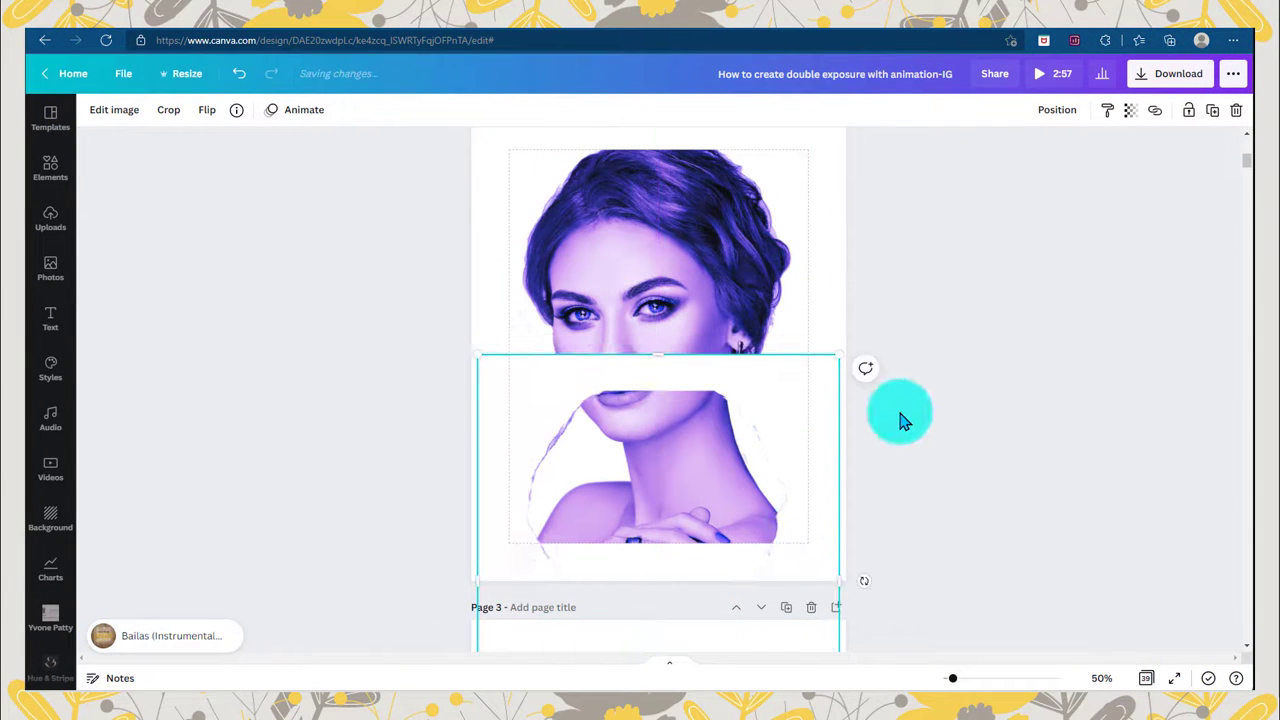
scroll(900, 525, "down", 5)
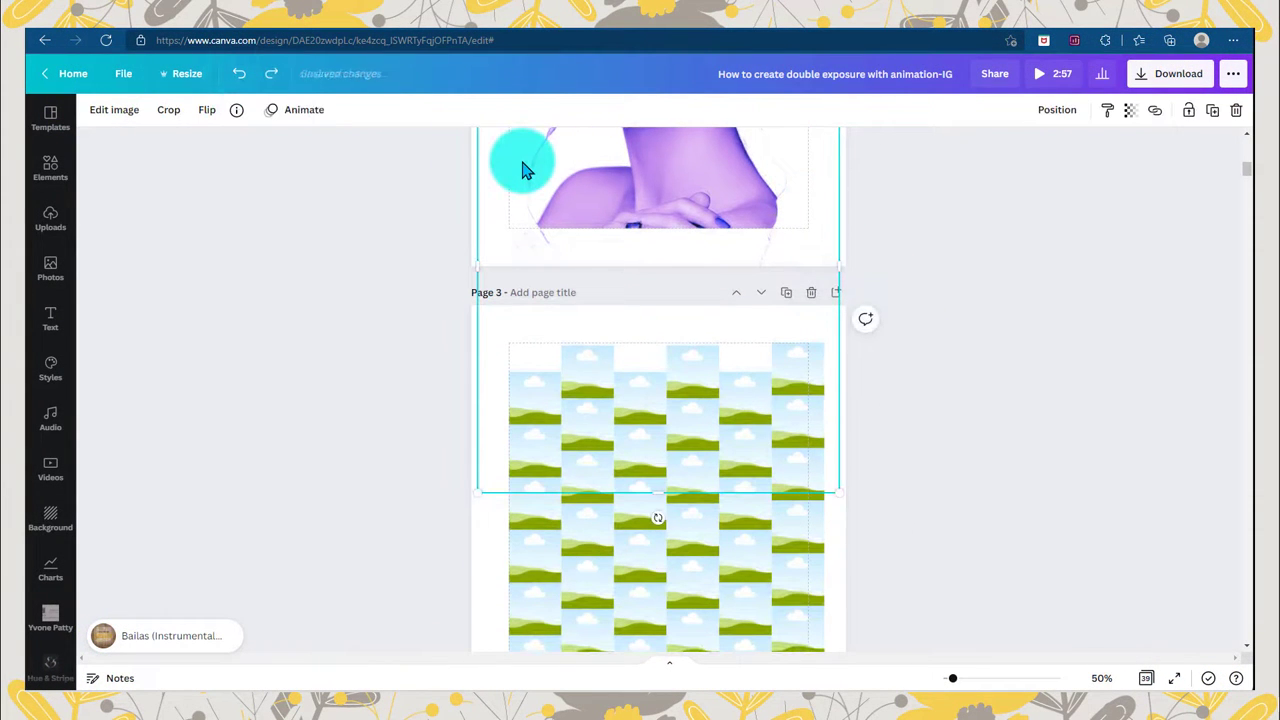
left_click_drag(527, 170, 527, 461)
scroll(870, 440, "down", 2)
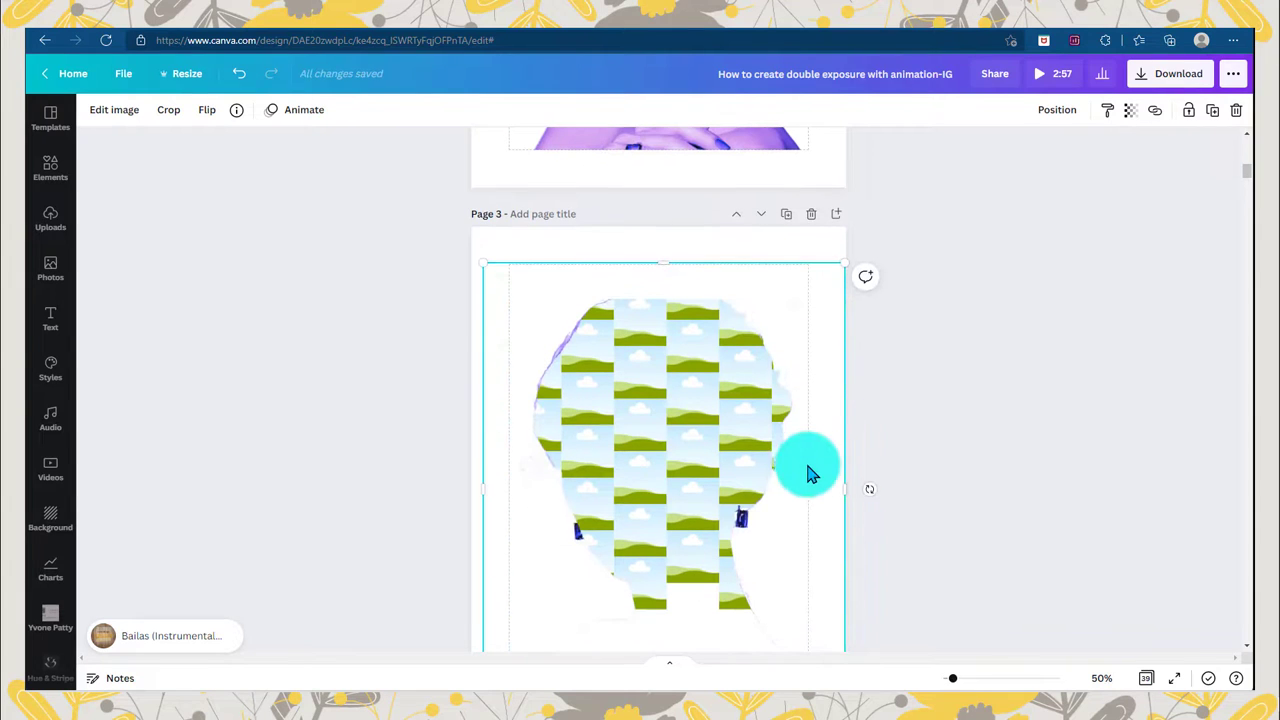
scroll(812, 460, "down", 2)
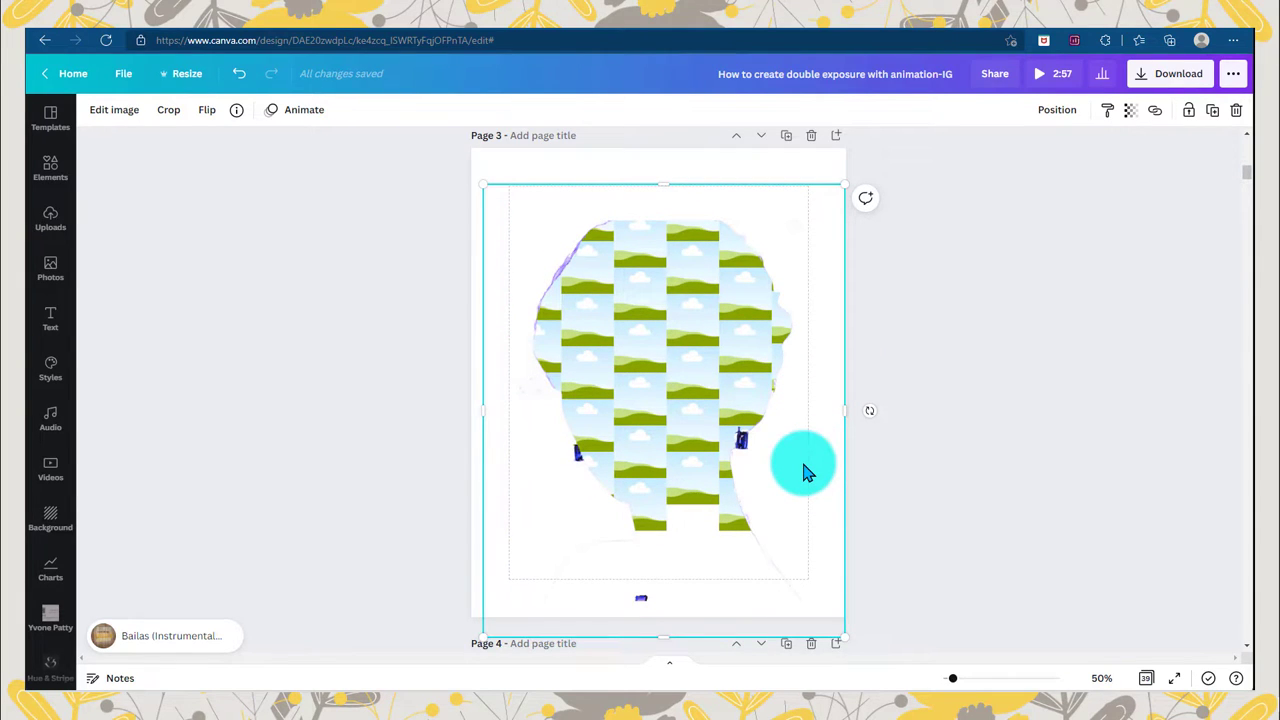
Shift the overlay down, add an extra frame on top of each of the first five columns, and move the overlay back over the grid.
left_click_drag(805, 470, 808, 594)
left_click(590, 222)
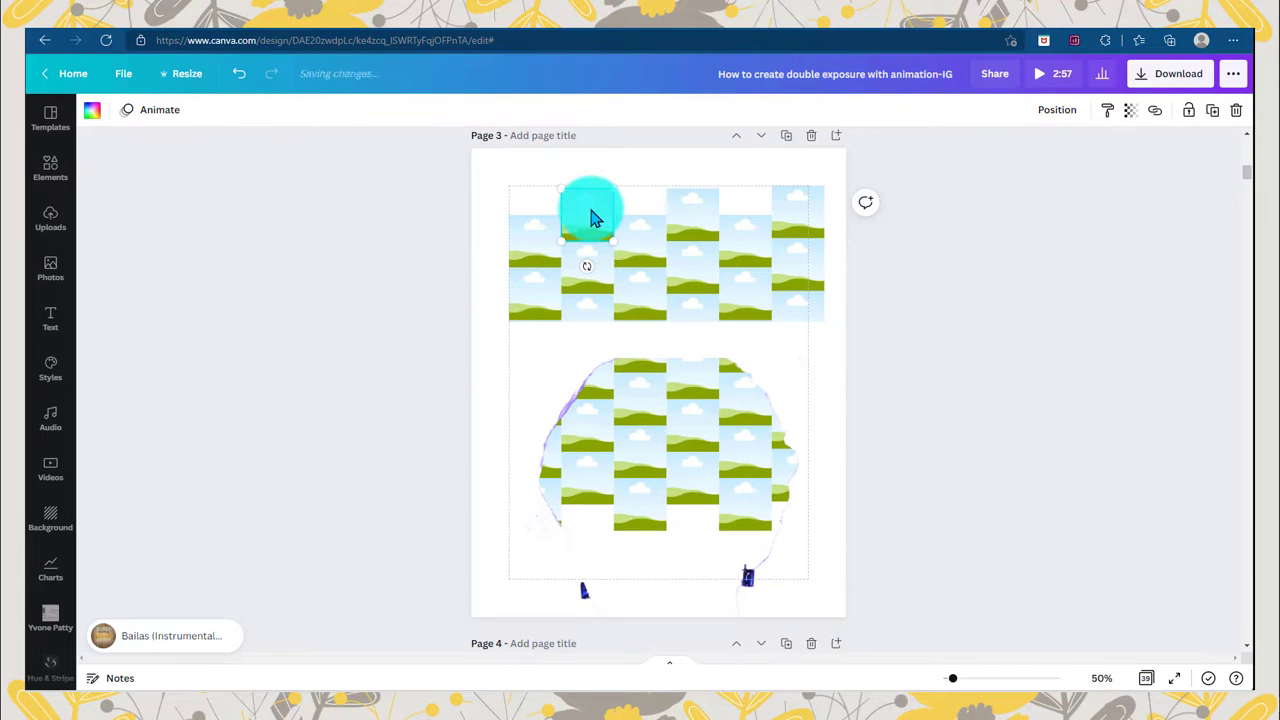
left_click_drag(548, 172, 699, 171)
left_click(908, 337)
left_click_drag(805, 352, 775, 186)
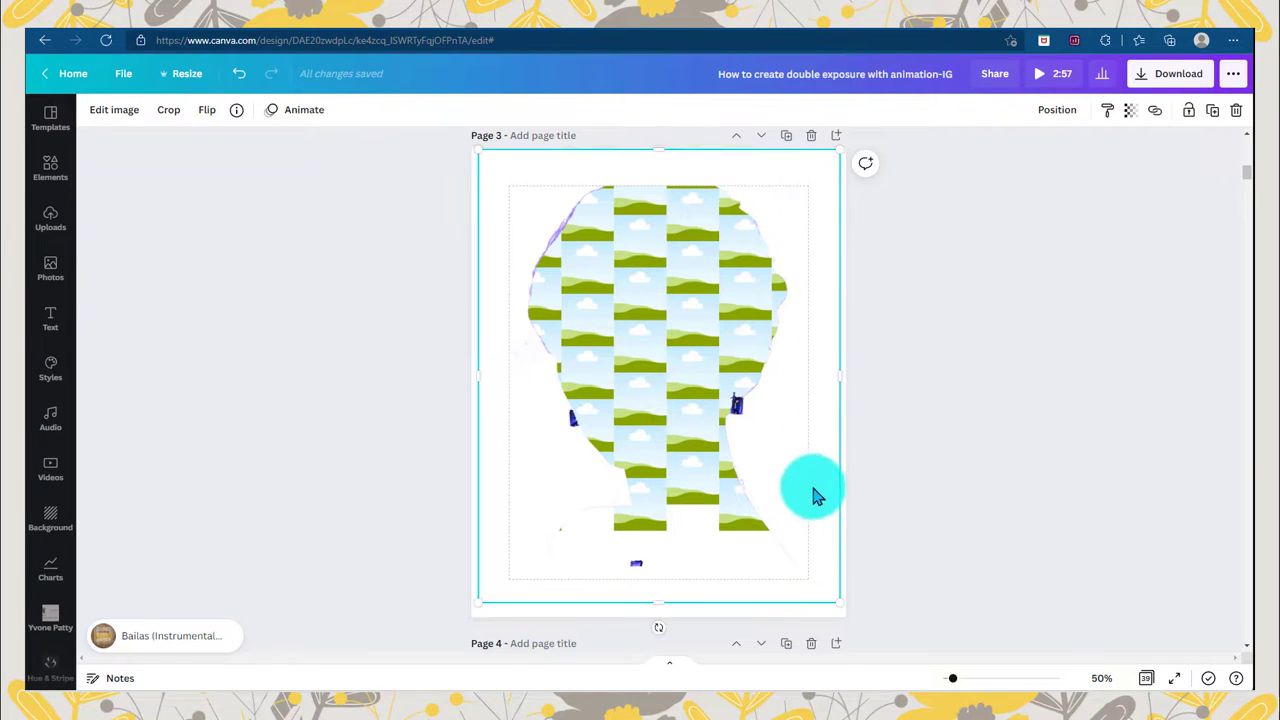
Move the silhouette cut-out overlay from page 3 back to page 2.
left_click_drag(814, 491, 815, 291)
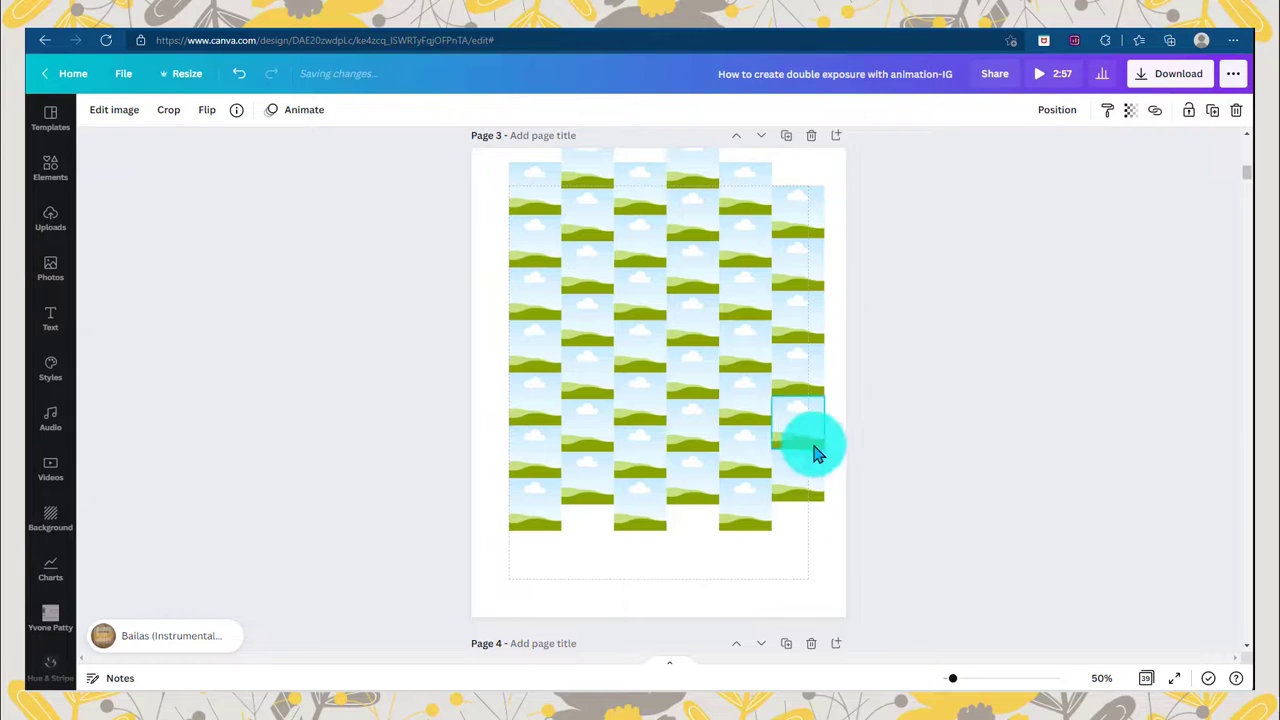
scroll(814, 453, "up", 3)
scroll(868, 418, "up", 2)
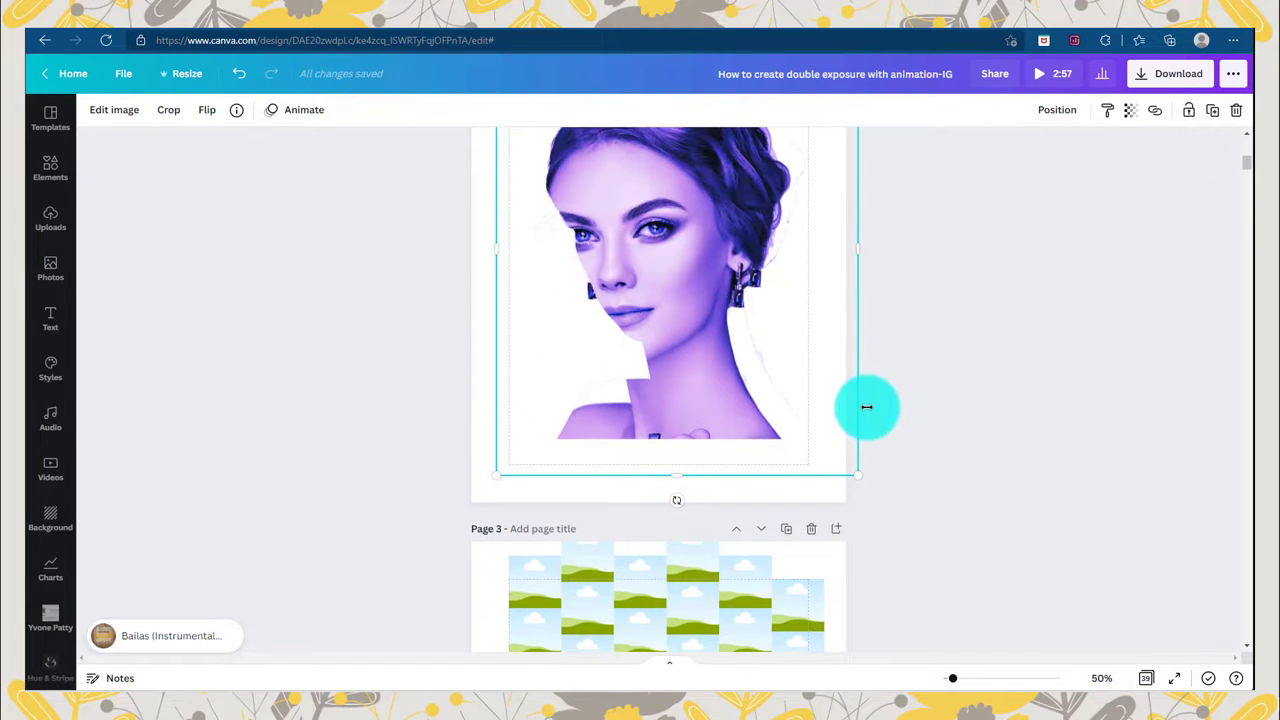
scroll(866, 420, "down", 5)
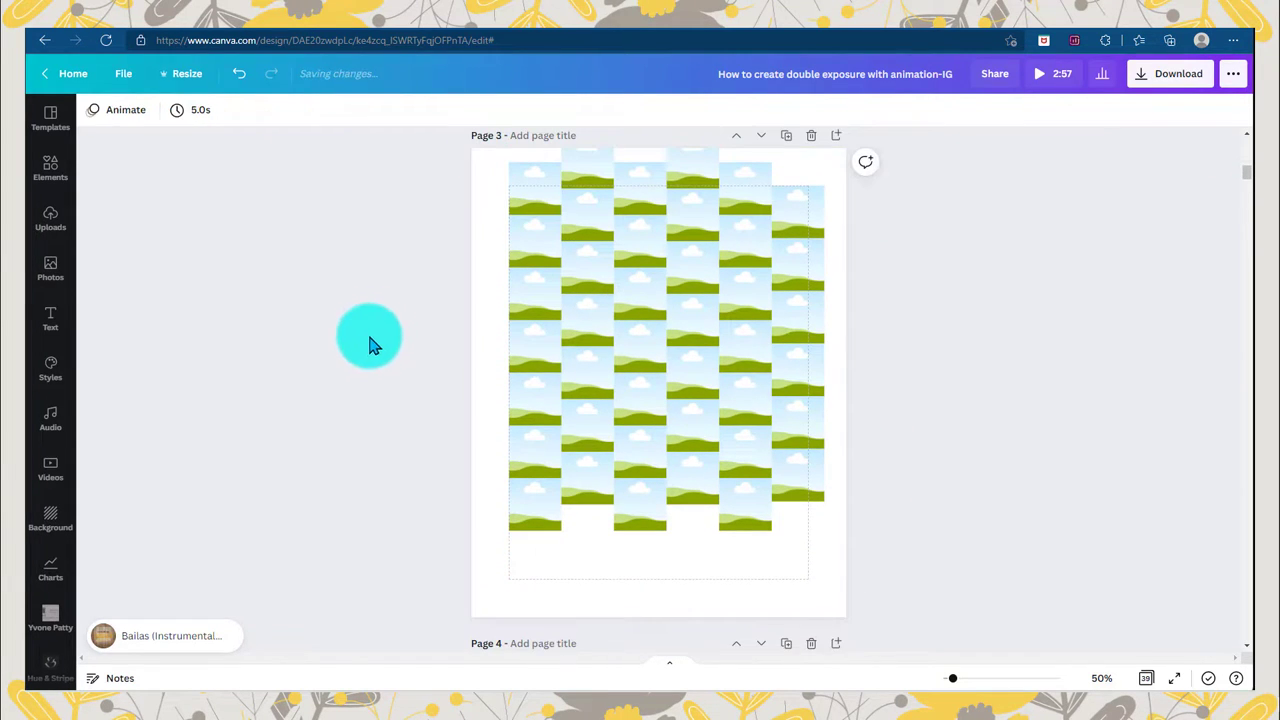
Select all frames on page 3, scale them down together to the width between the side margins, and align them with the page's top edge.
left_click_drag(477, 160, 834, 551)
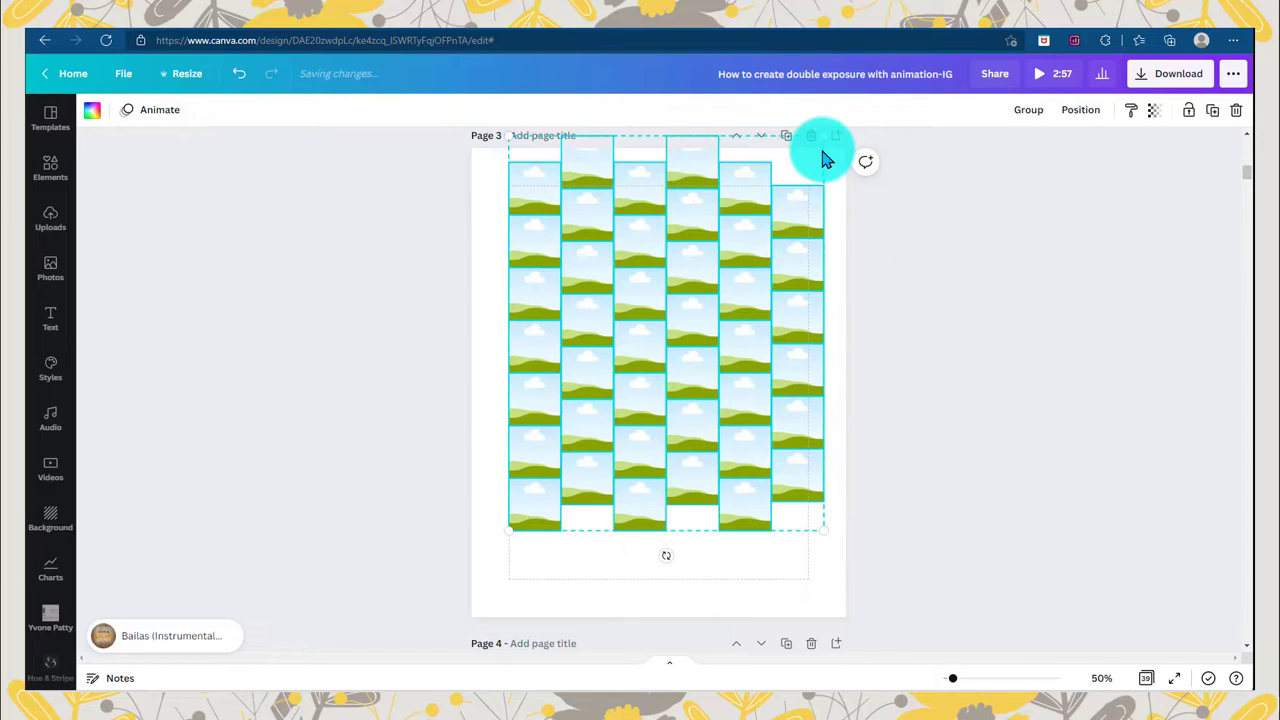
mouse_move(825, 160)
left_mouse_down()
mouse_move(823, 143)
mouse_move(811, 166)
left_mouse_up()
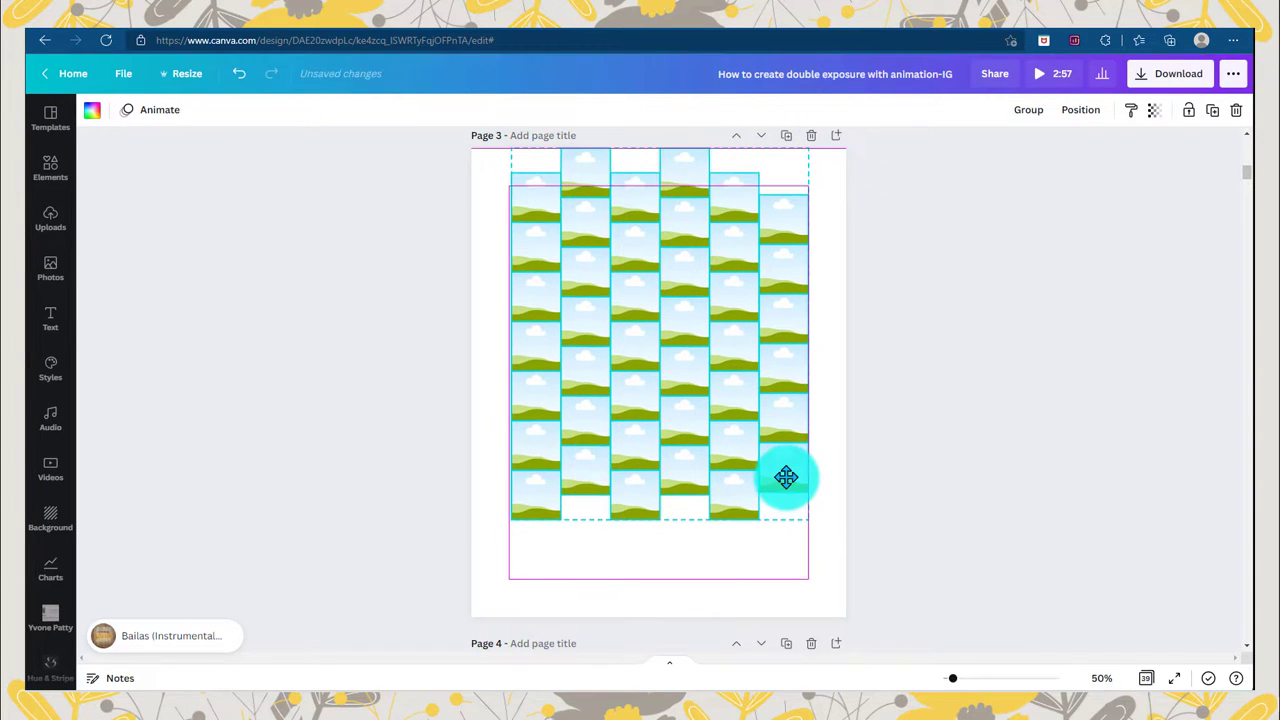
left_click_drag(787, 474, 787, 476)
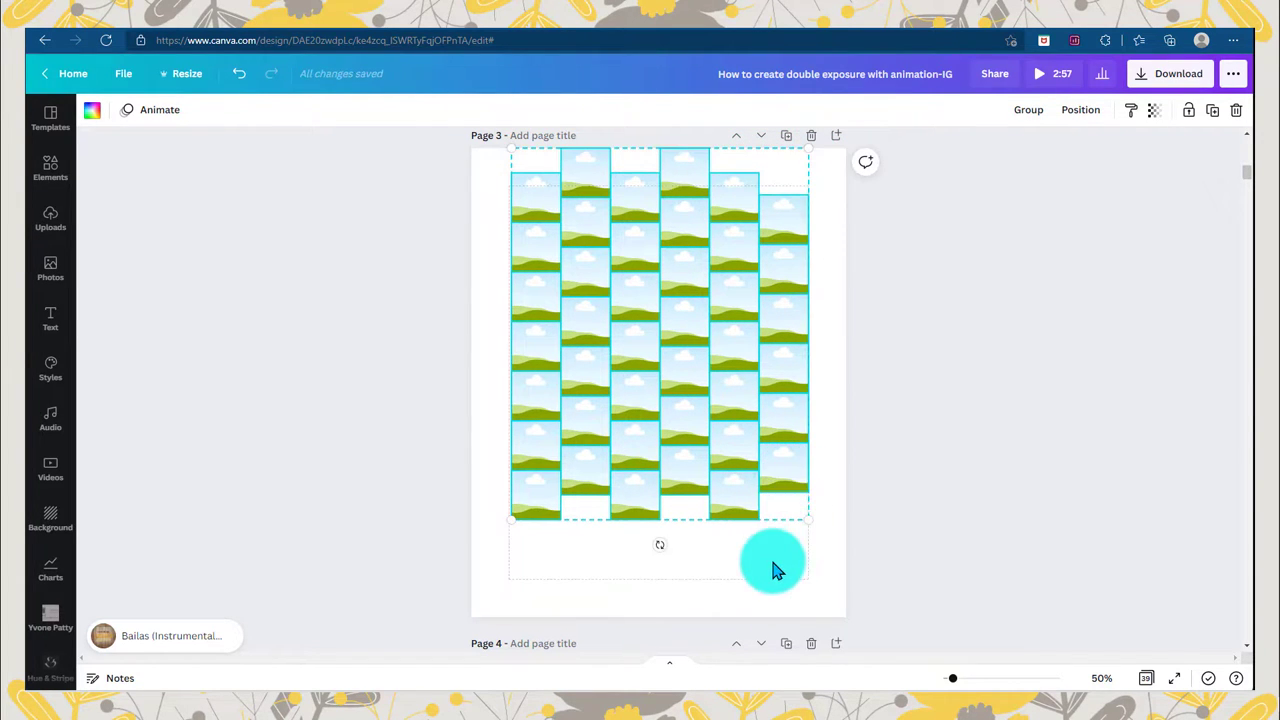
left_click(775, 568)
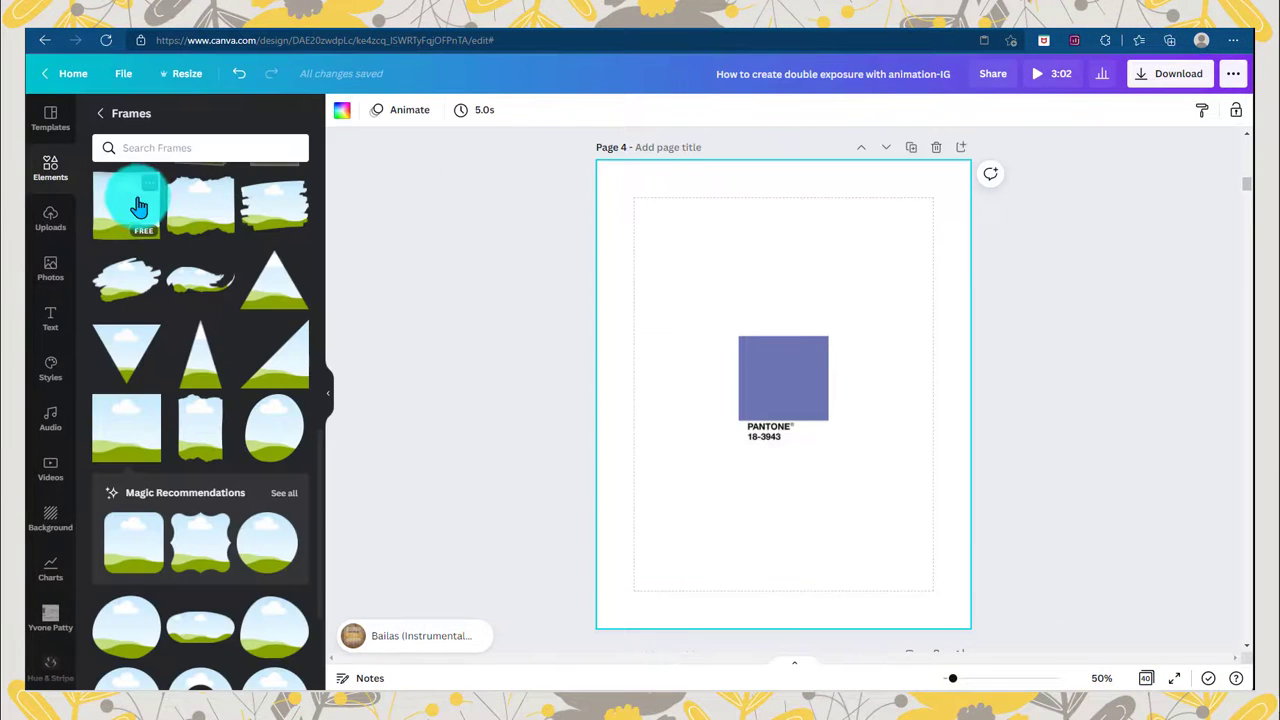
Add a square shape to page 4, shrink it, and place it near the left margin above the Pantone 18-3943 swatch.
left_click(100, 113)
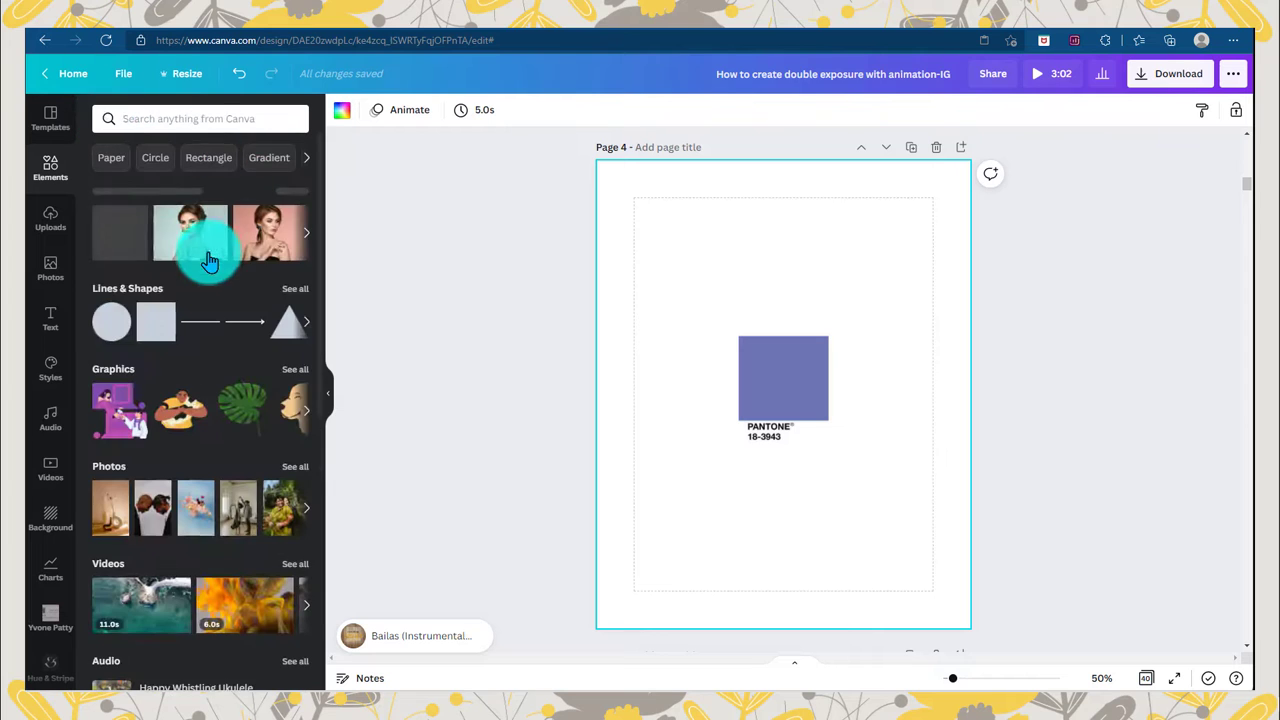
left_click(165, 318)
left_click(165, 318)
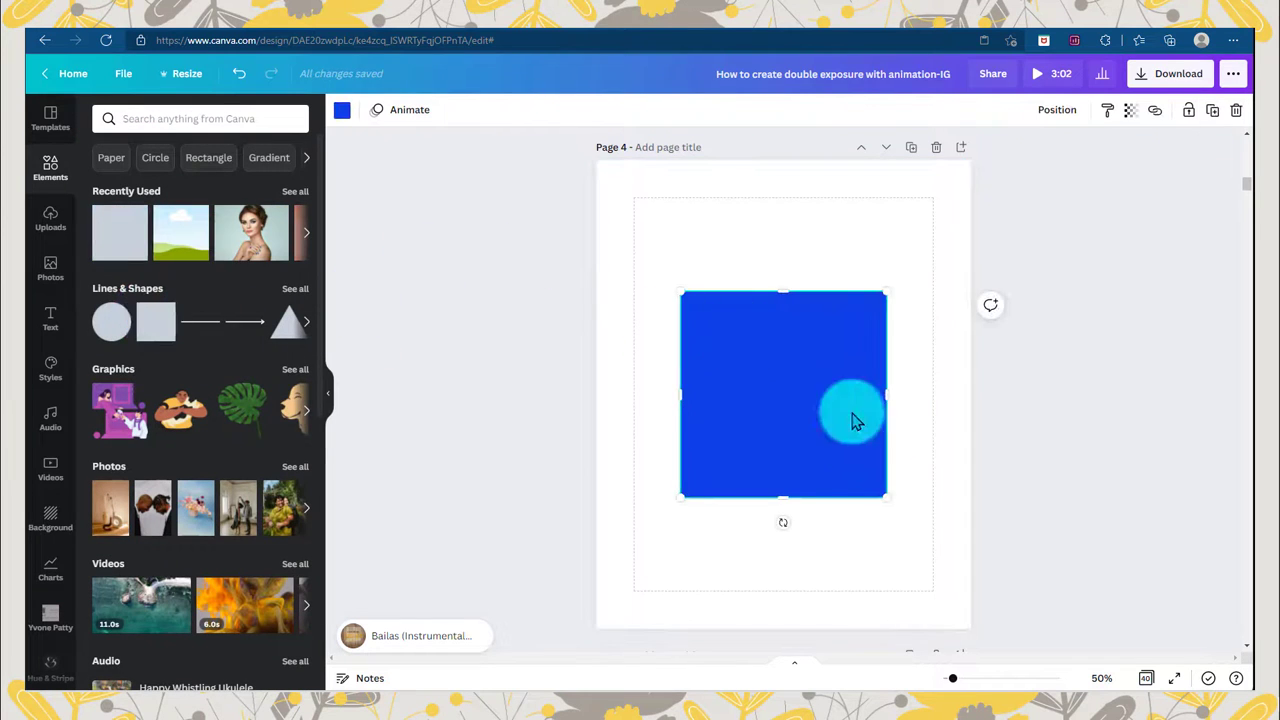
left_click_drag(885, 496, 679, 292)
left_click(328, 393)
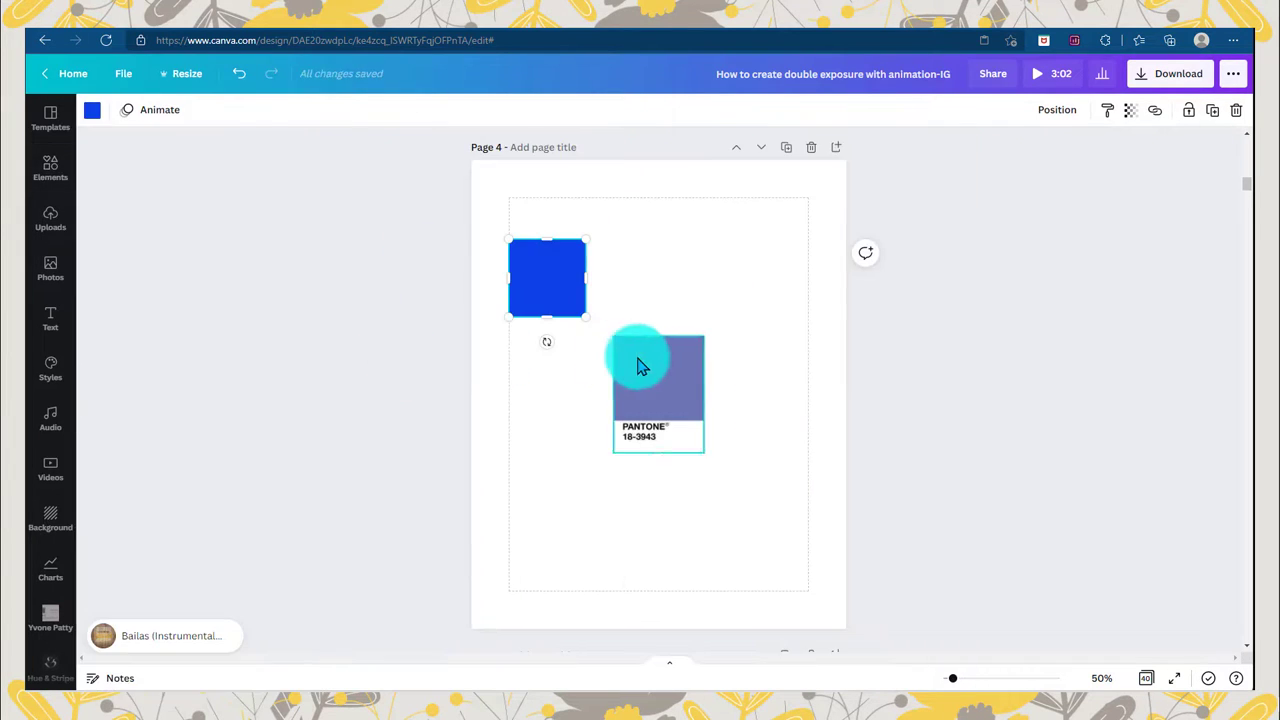
Fill the small square with the color sampled from the Pantone 18-3943 swatch, and copy its hex code.
left_click(529, 266)
left_click(90, 109)
left_click(105, 182)
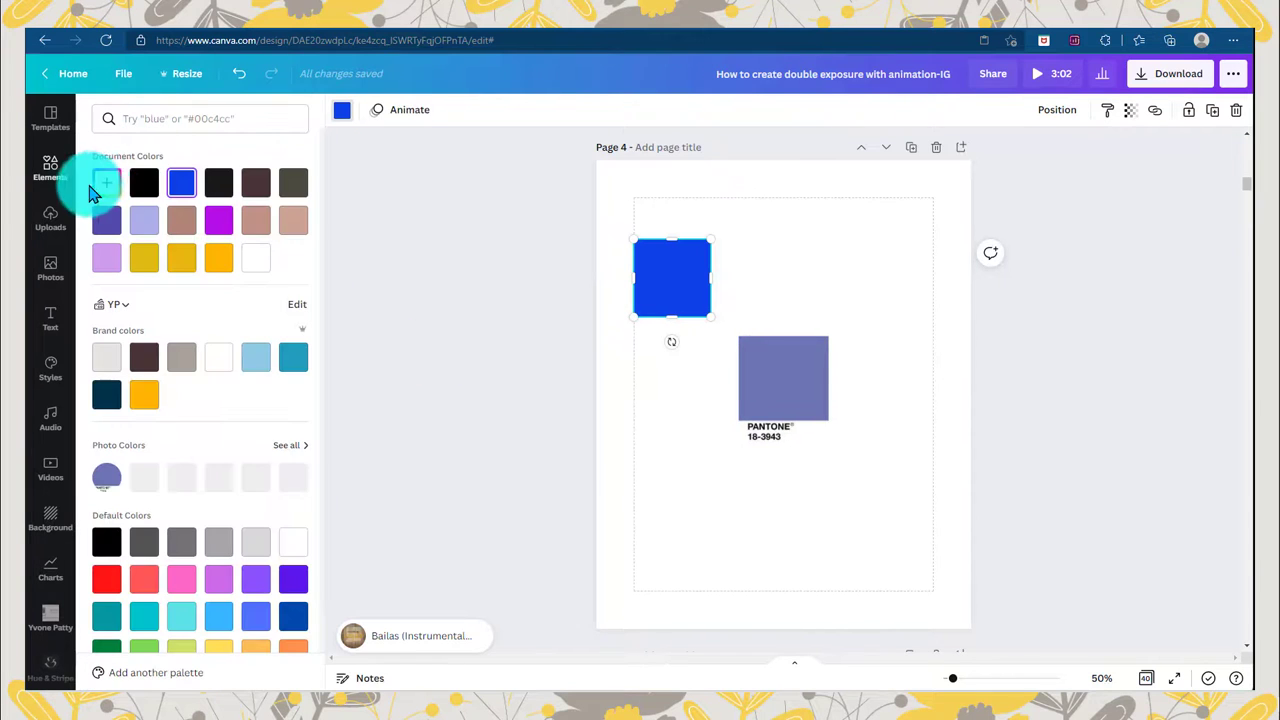
left_click(280, 318)
left_click(782, 362)
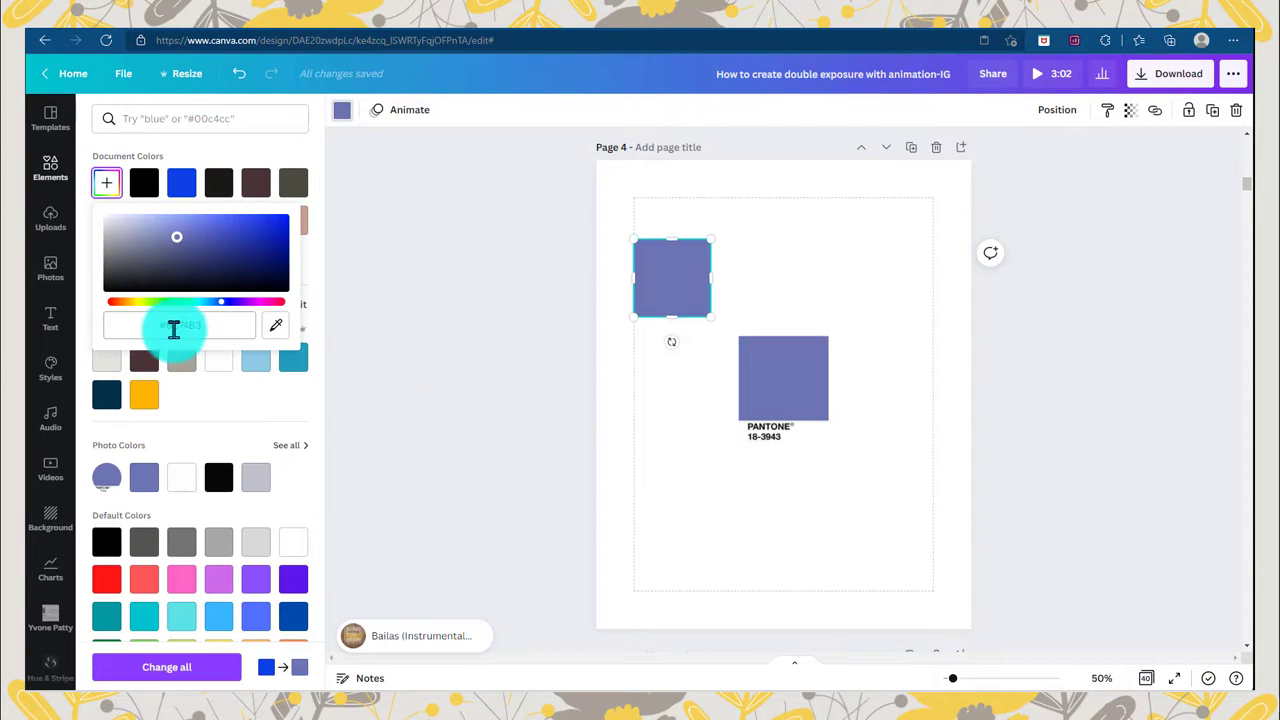
right_click(178, 326)
left_click(254, 312)
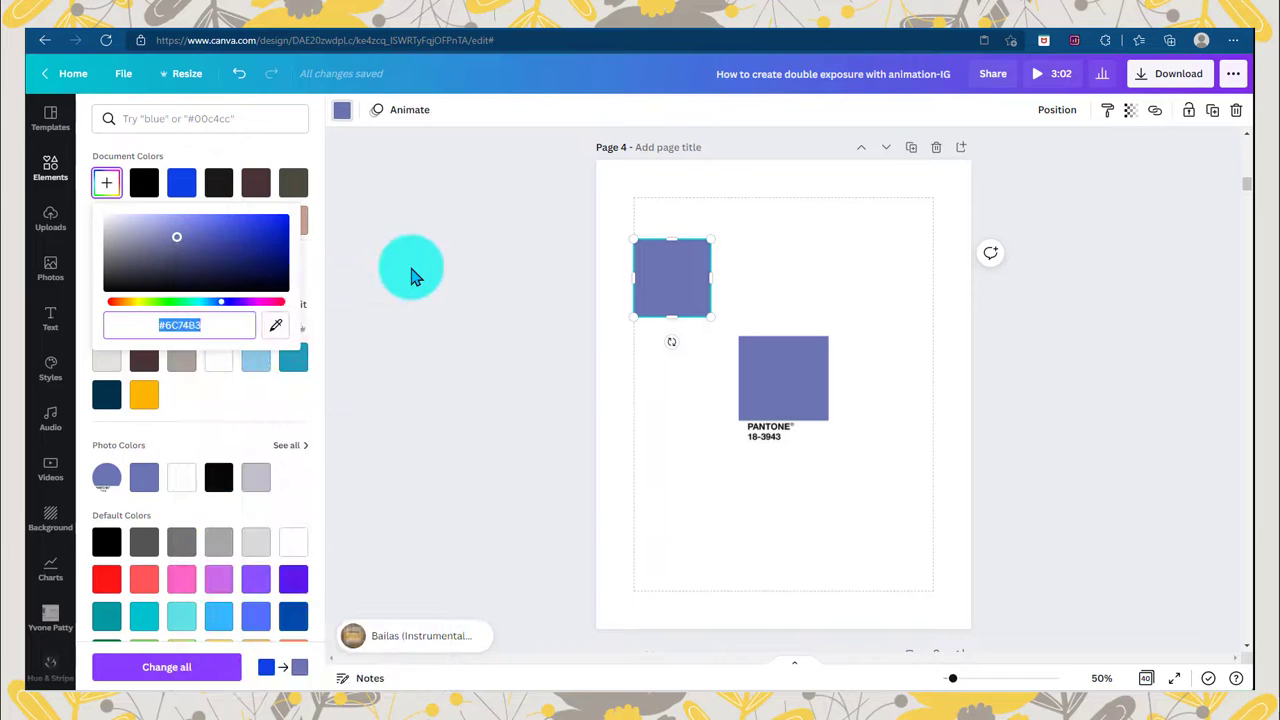
Close the color choices and move the small square up into the upper-left corner of page 4's margins.
left_click(413, 268)
left_click(617, 266)
left_click(557, 280)
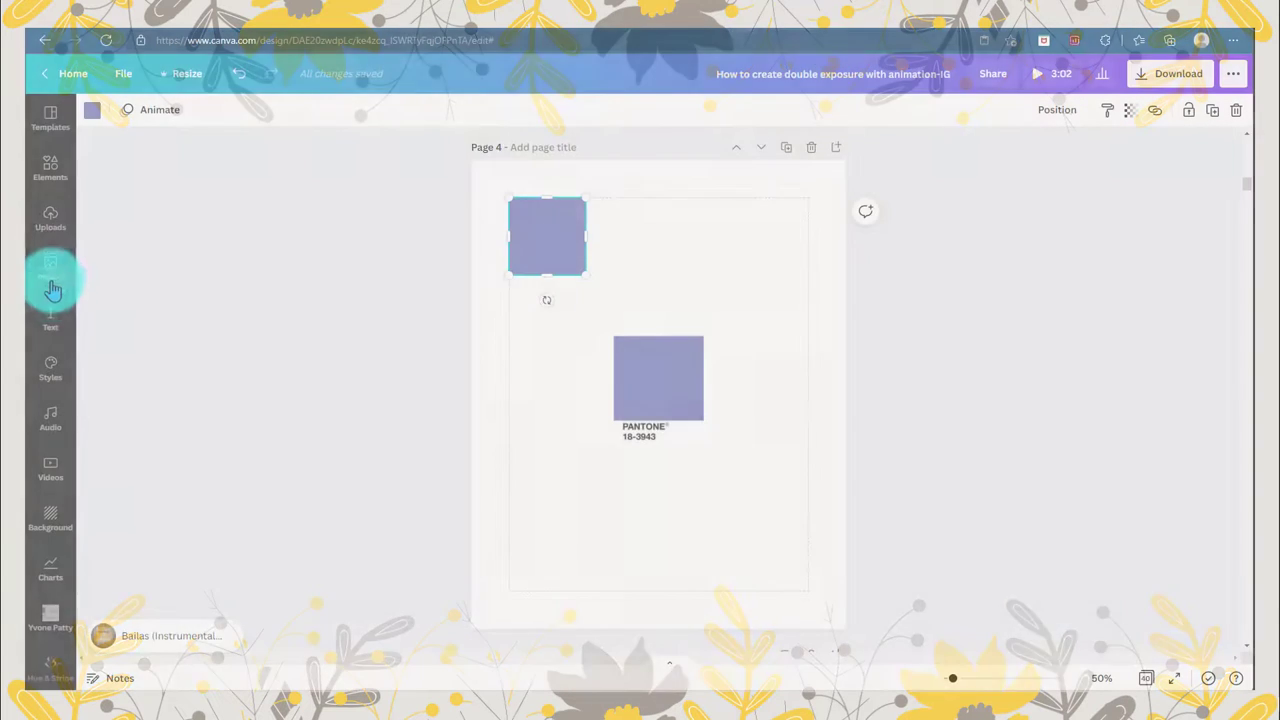
Filter the photo library by the copied hex color #6C74B3 and browse the matching photos.
left_click(50, 270)
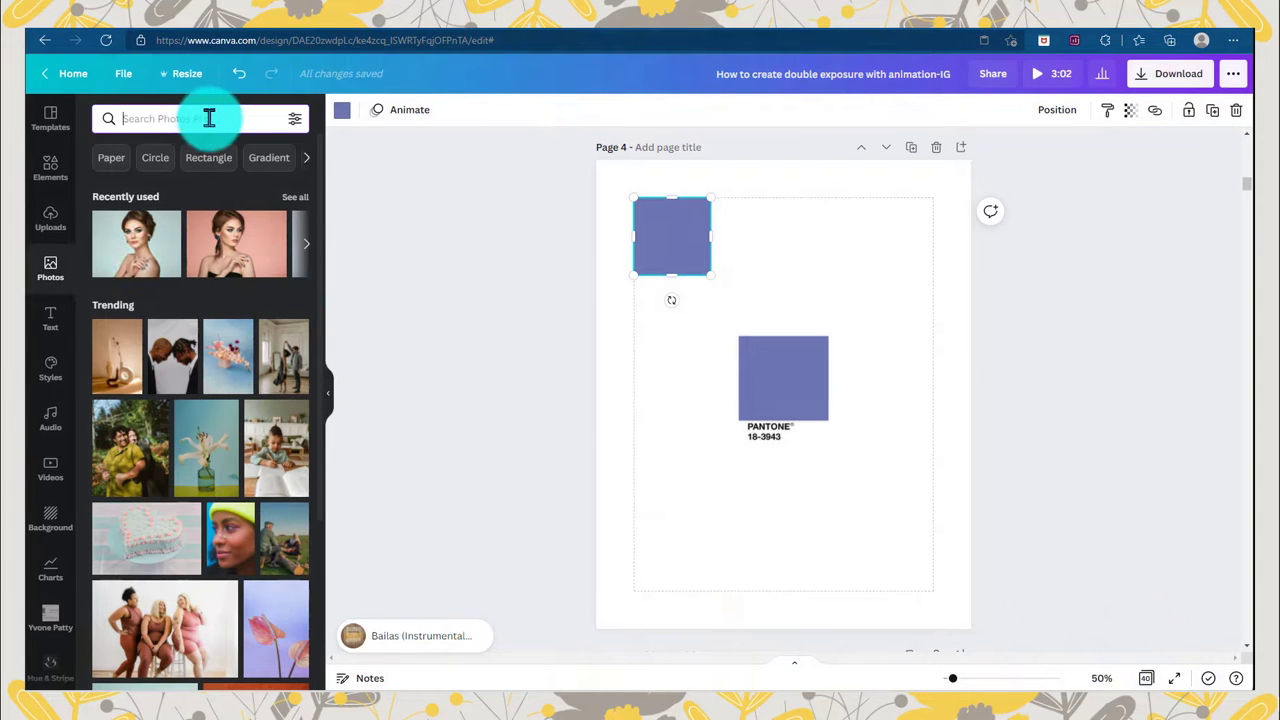
left_click(305, 121)
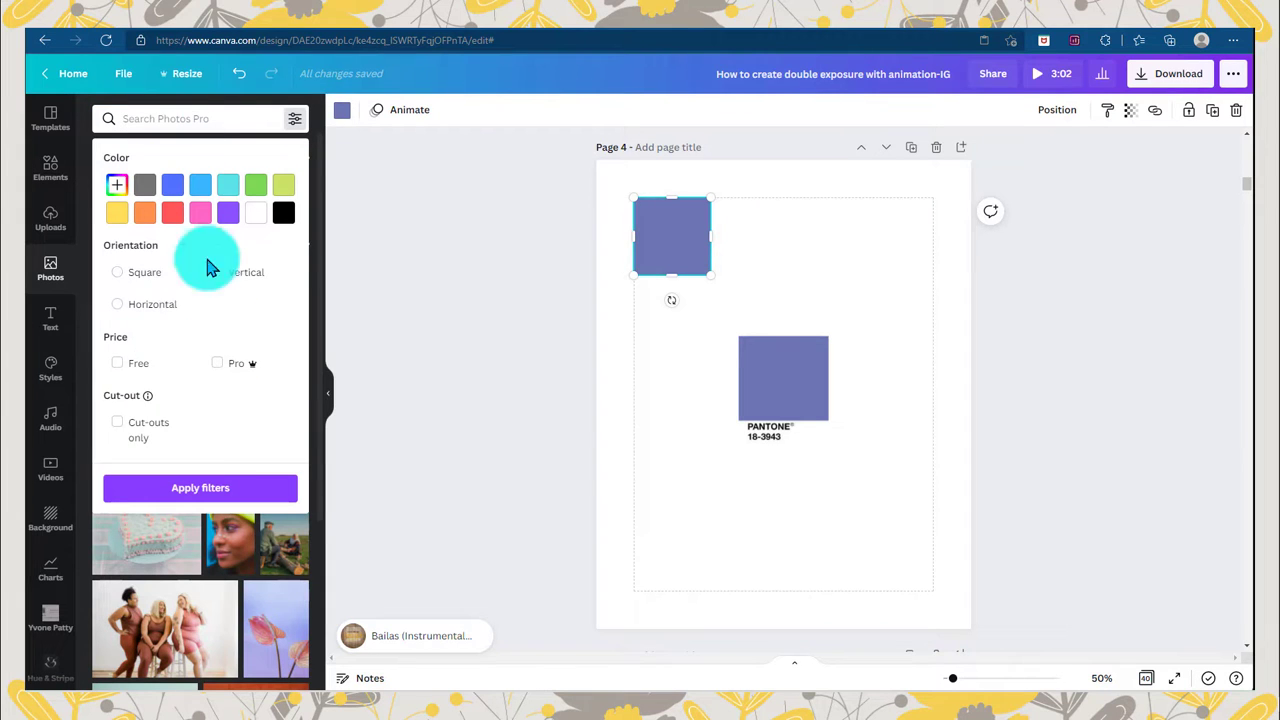
left_click(120, 188)
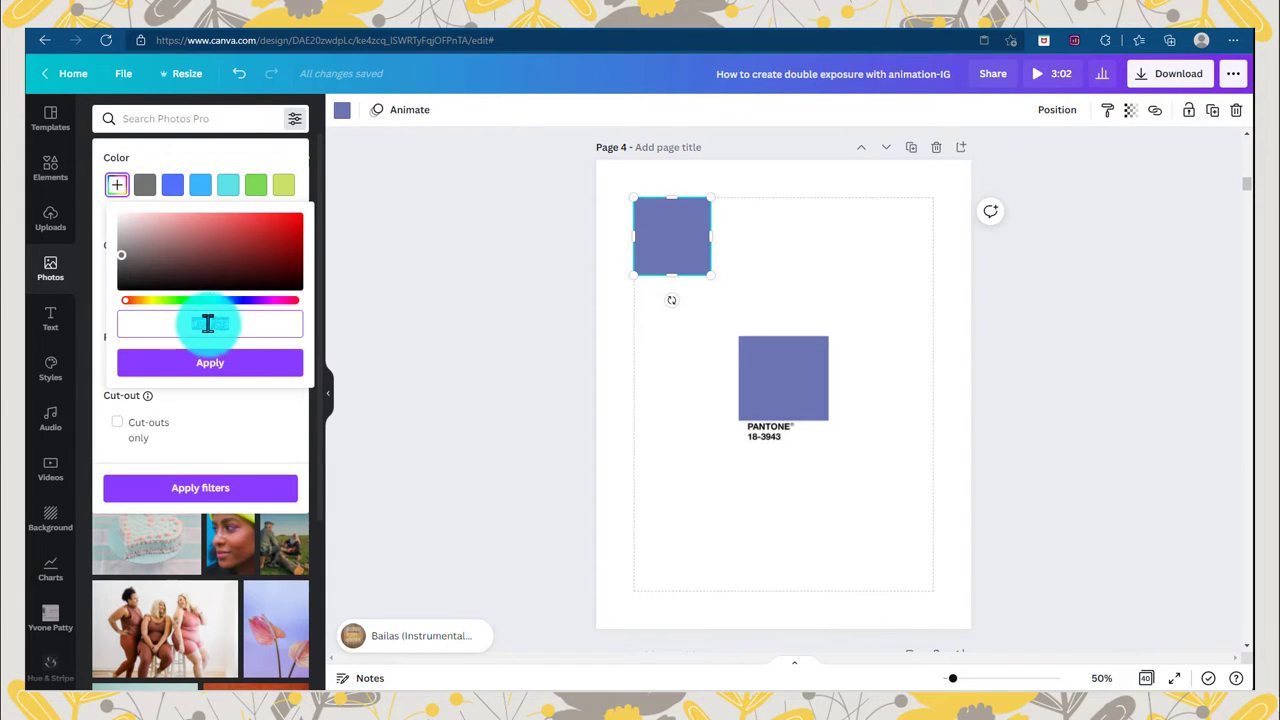
right_click(207, 322)
left_click(251, 345)
left_click(229, 364)
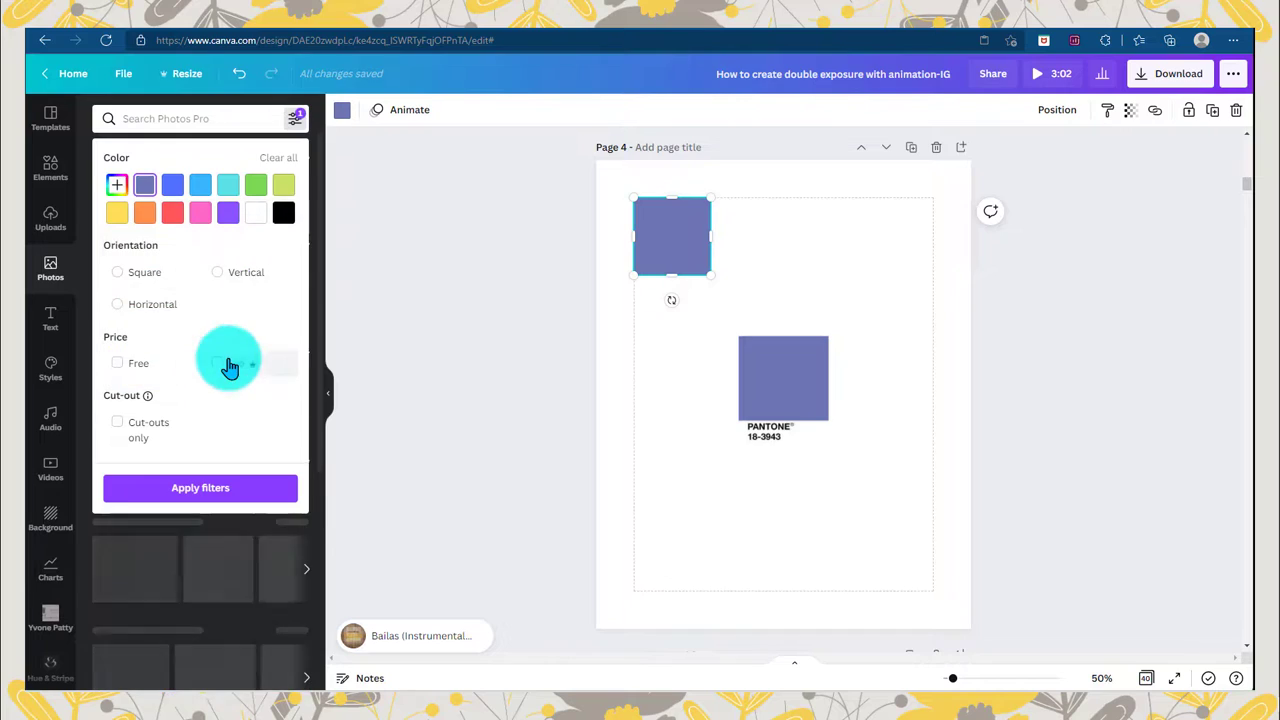
left_click(257, 487)
scroll(240, 462, "down", 3)
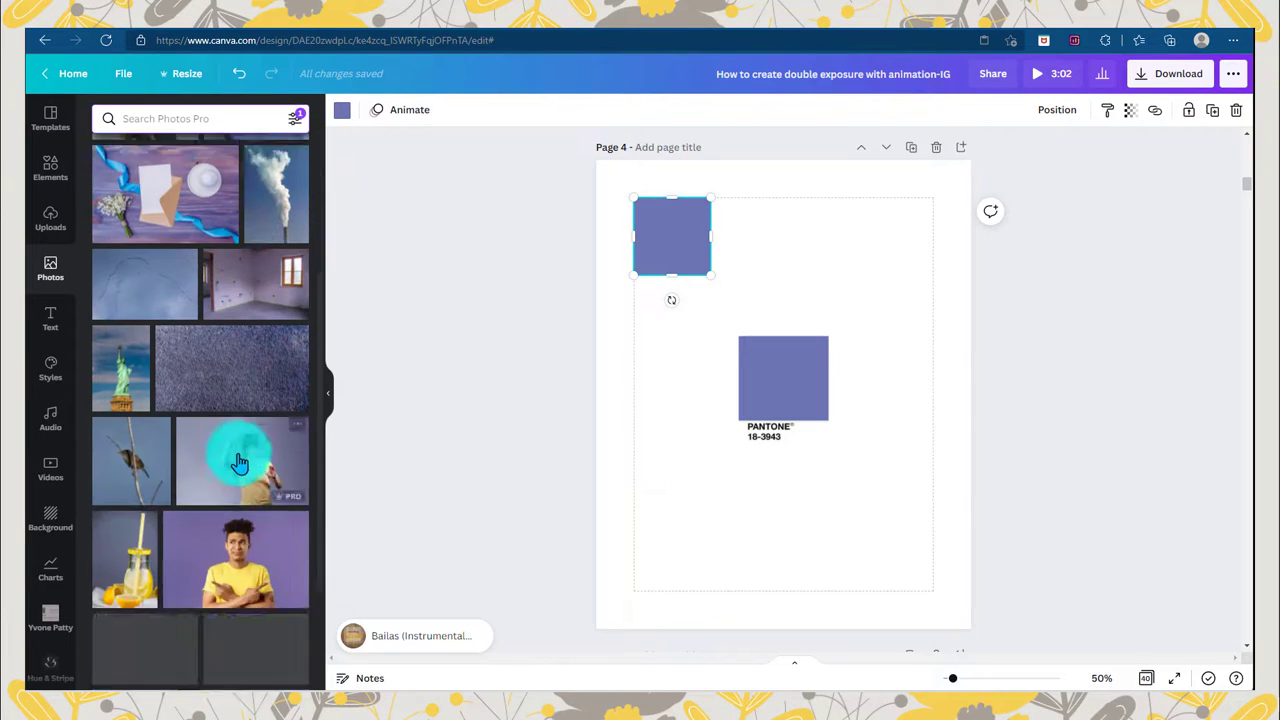
scroll(229, 163, "down", 2)
scroll(206, 237, "down", 3)
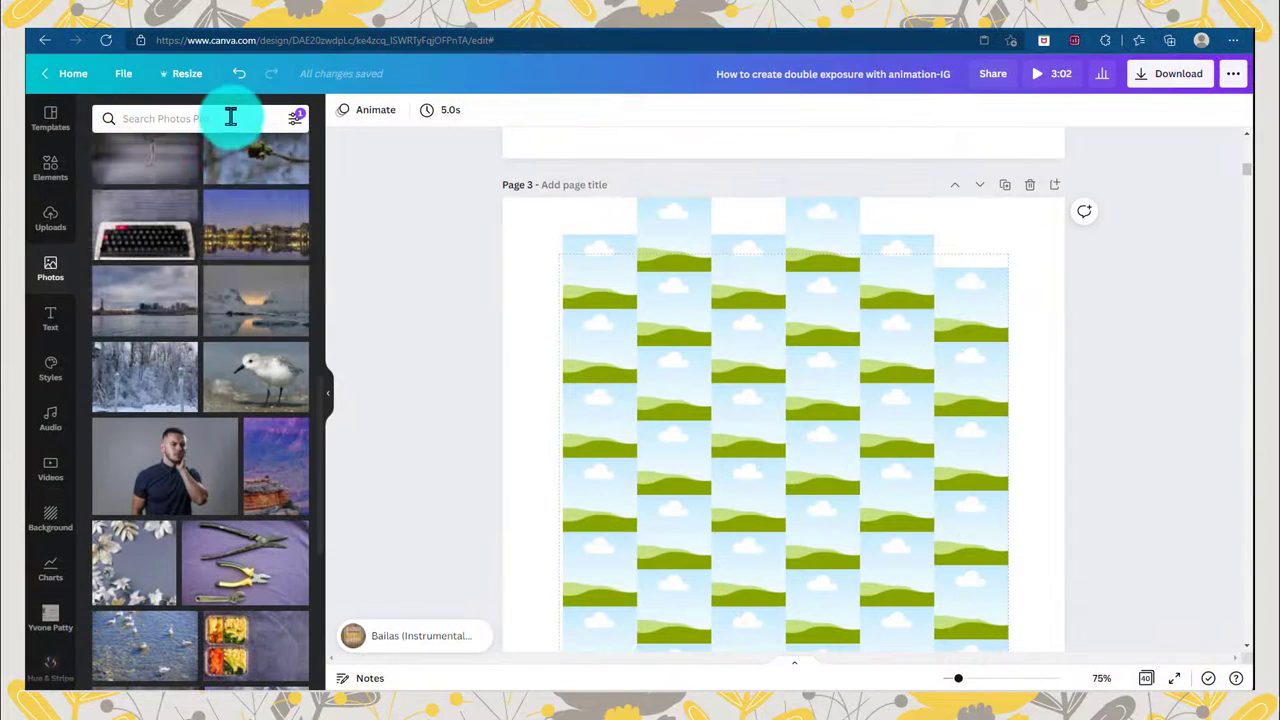
Search the color-filtered photos for leaf and place the blue-violet leaf close-up in the first column's top frame on page 3.
left_click(230, 116)
type("leaf")
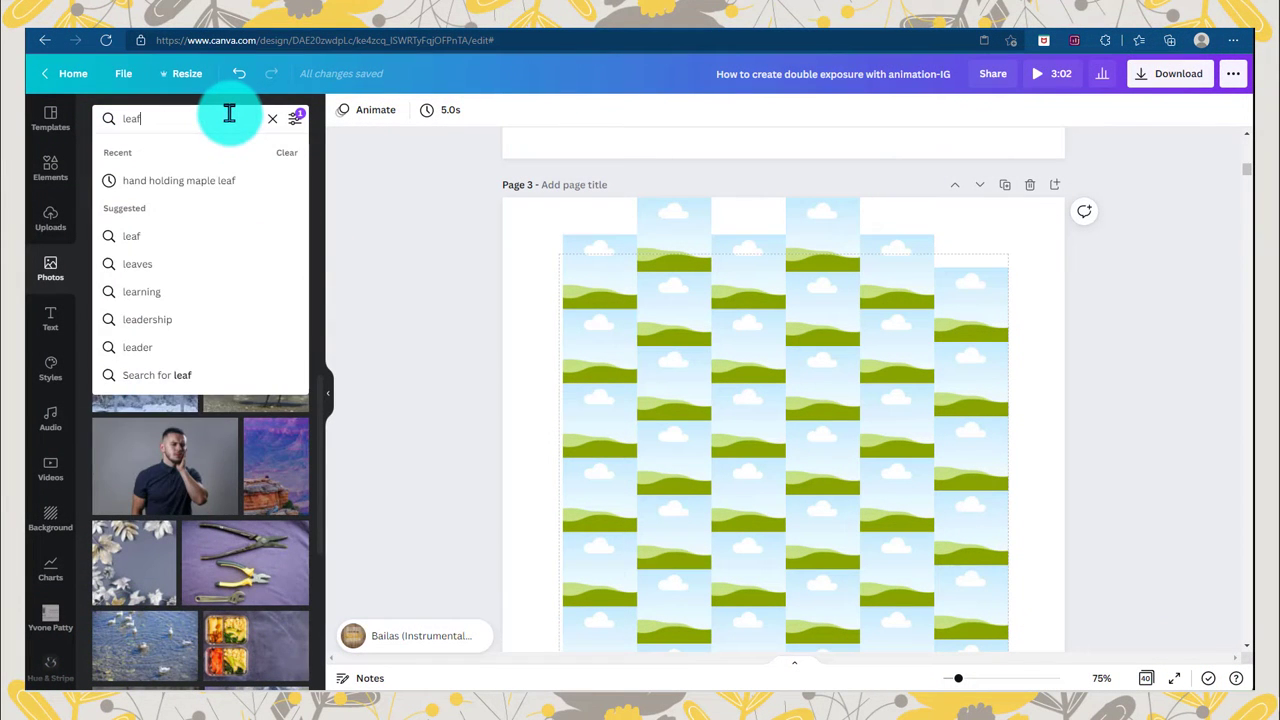
key("Return")
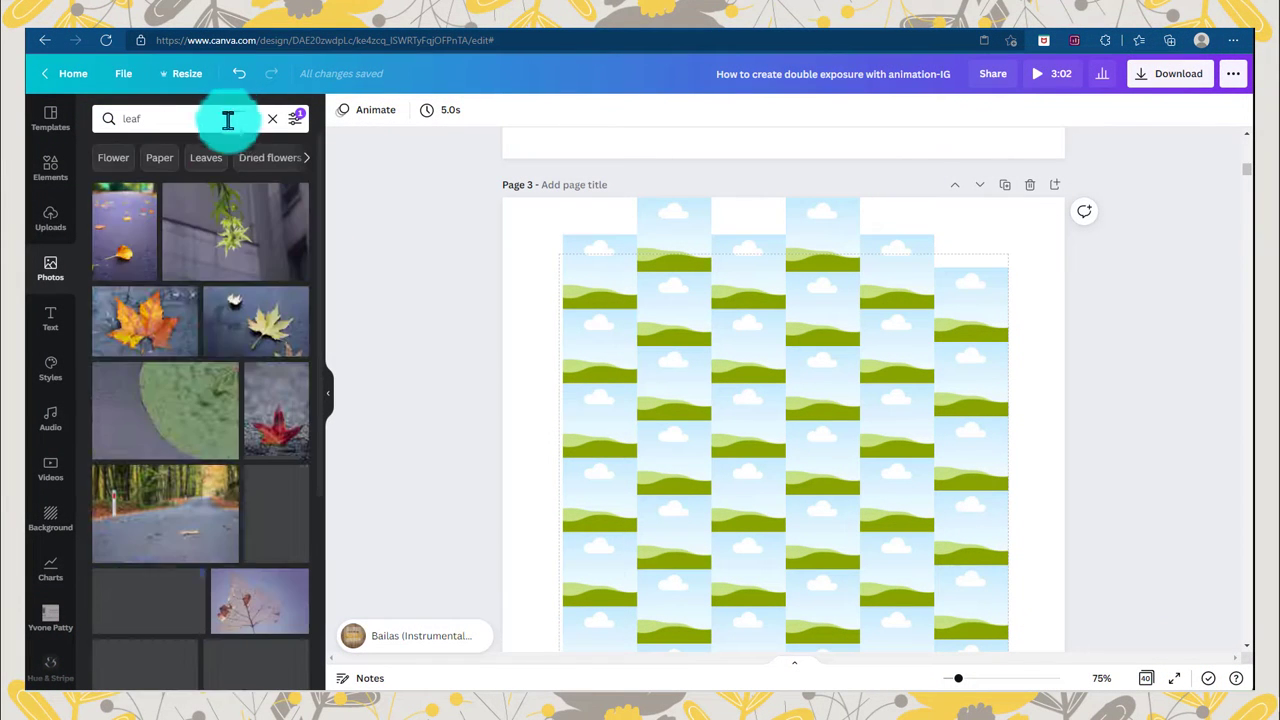
scroll(200, 390, "down", 4)
scroll(203, 392, "down", 10)
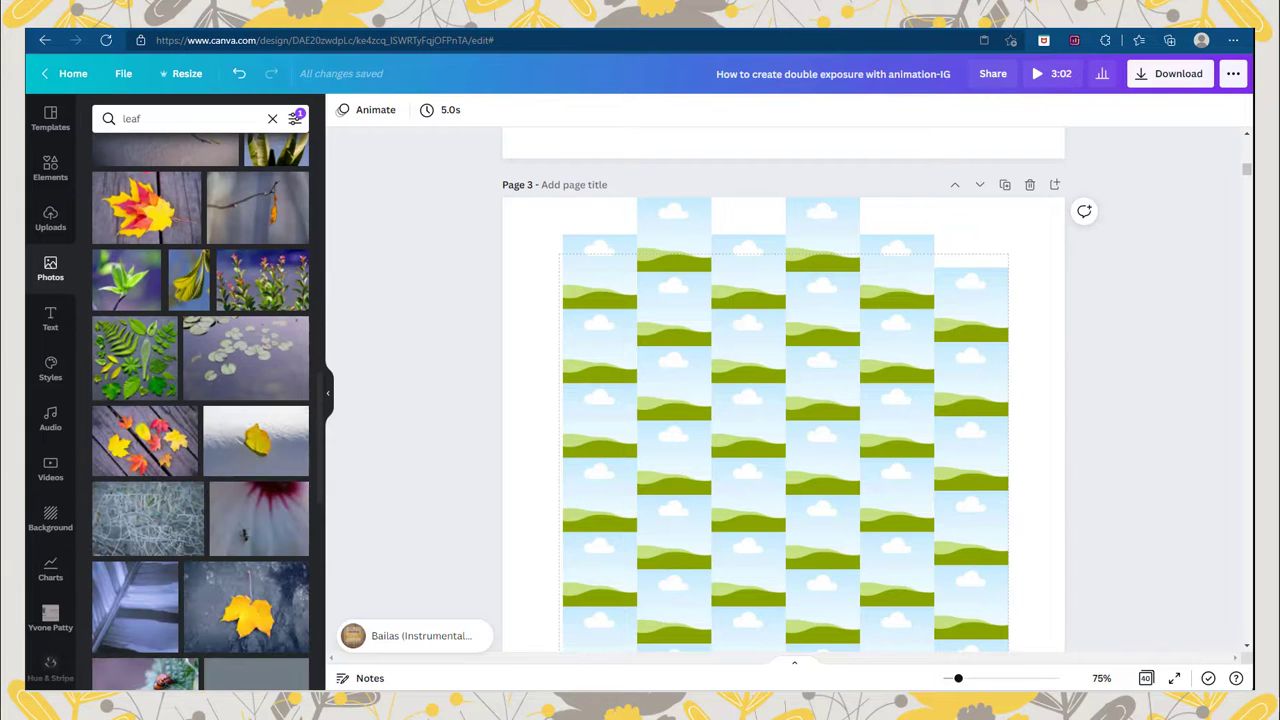
left_click_drag(141, 603, 598, 270)
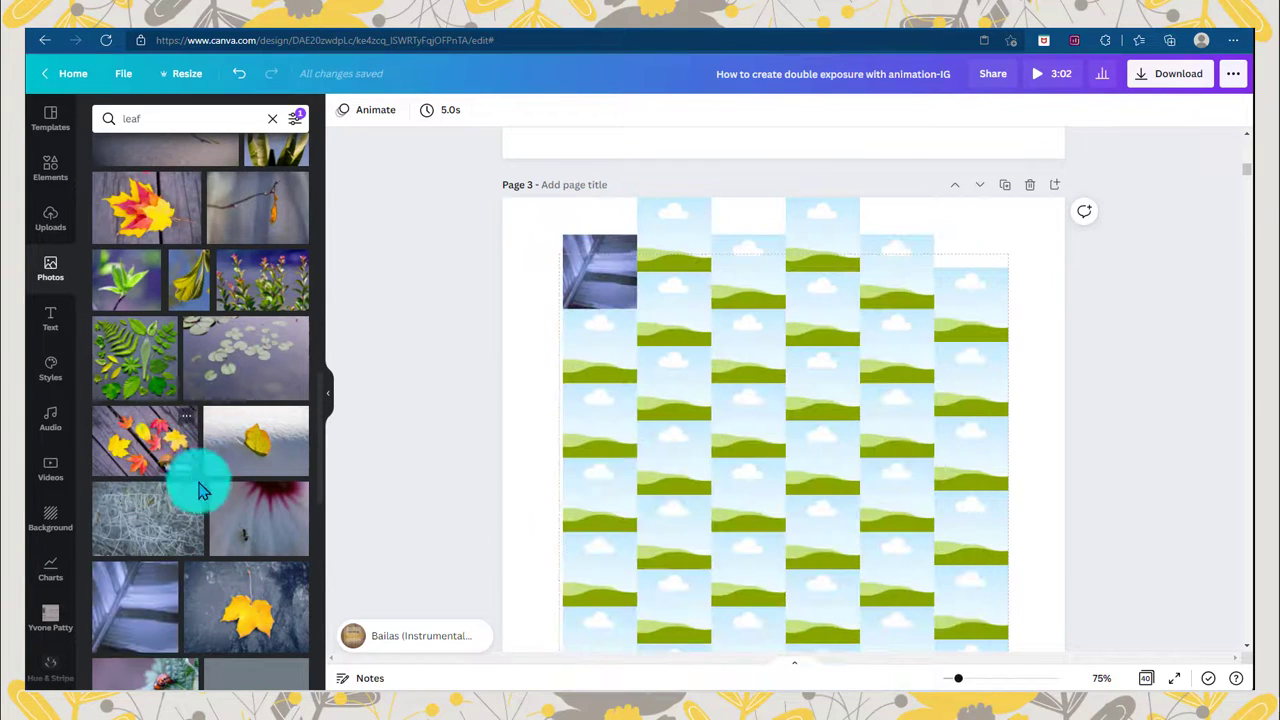
scroll(211, 477, "down", 4)
scroll(211, 477, "down", 10)
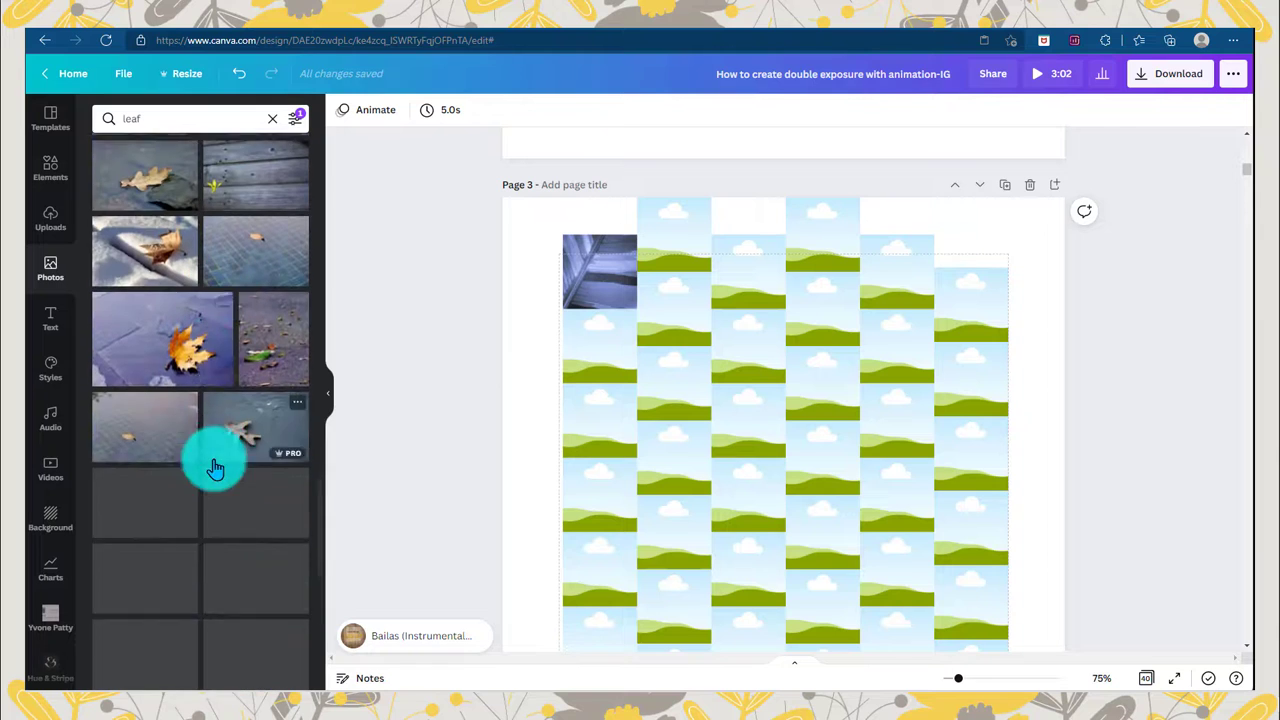
Search photos for flower and fill the top frames of the second and third columns with a white flower and a purple petal close-up.
left_click(198, 127)
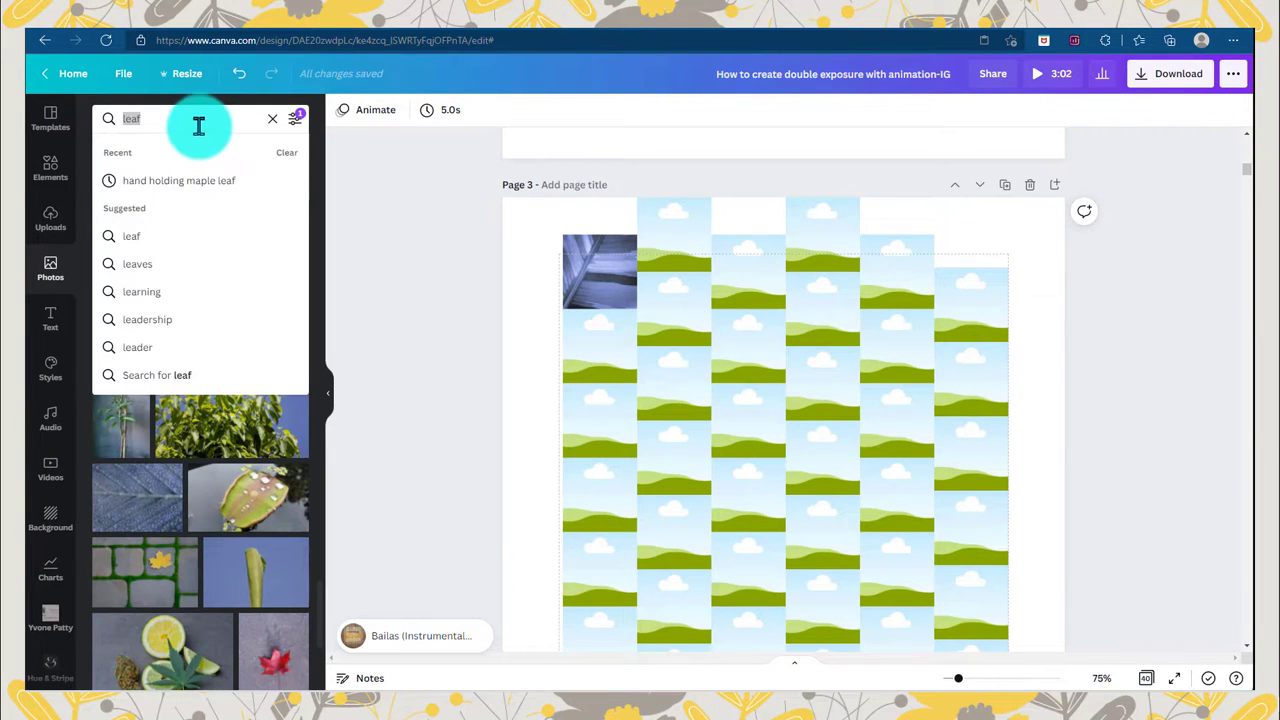
left_click(183, 119)
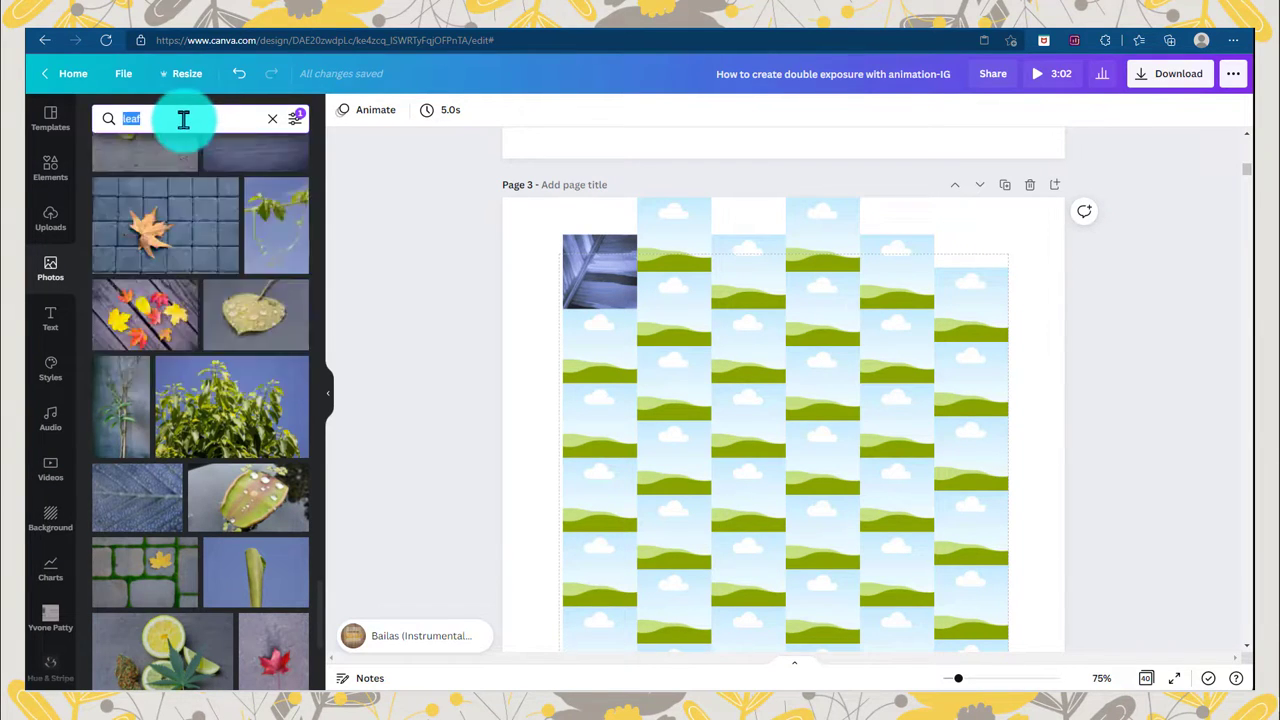
type("flower")
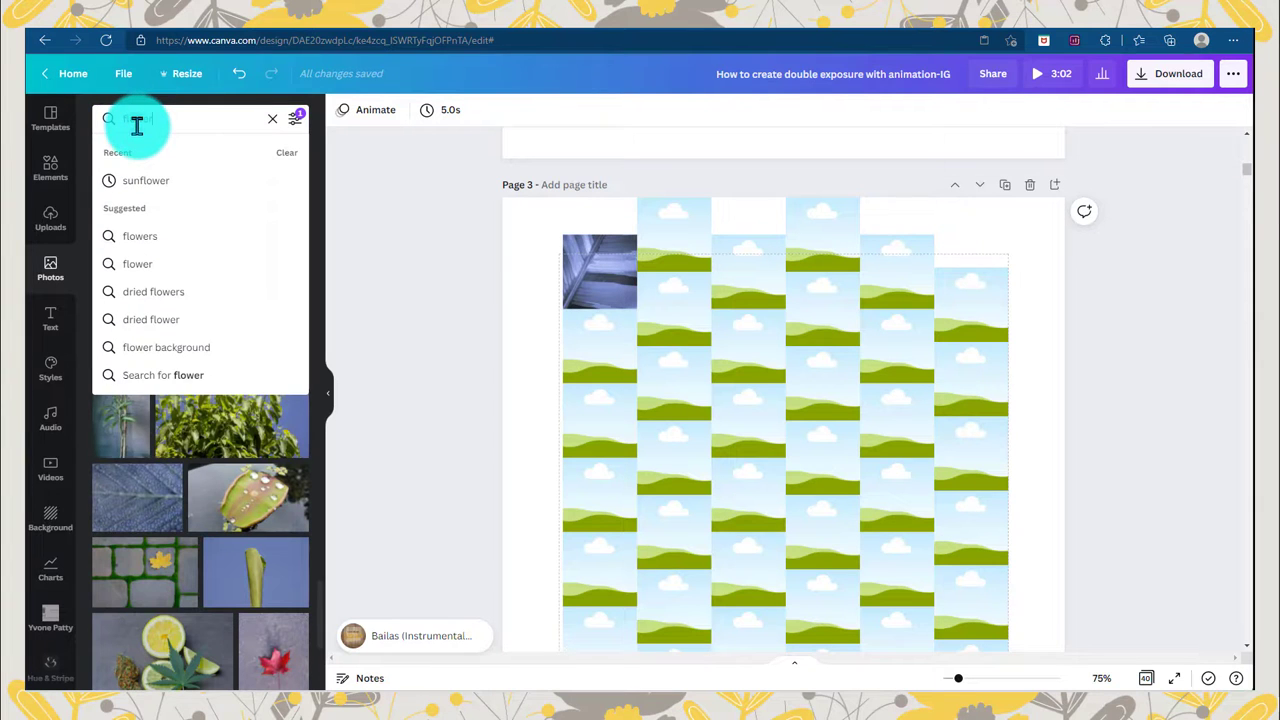
key("Return")
left_click_drag(130, 410, 674, 235)
scroll(200, 420, "down", 15)
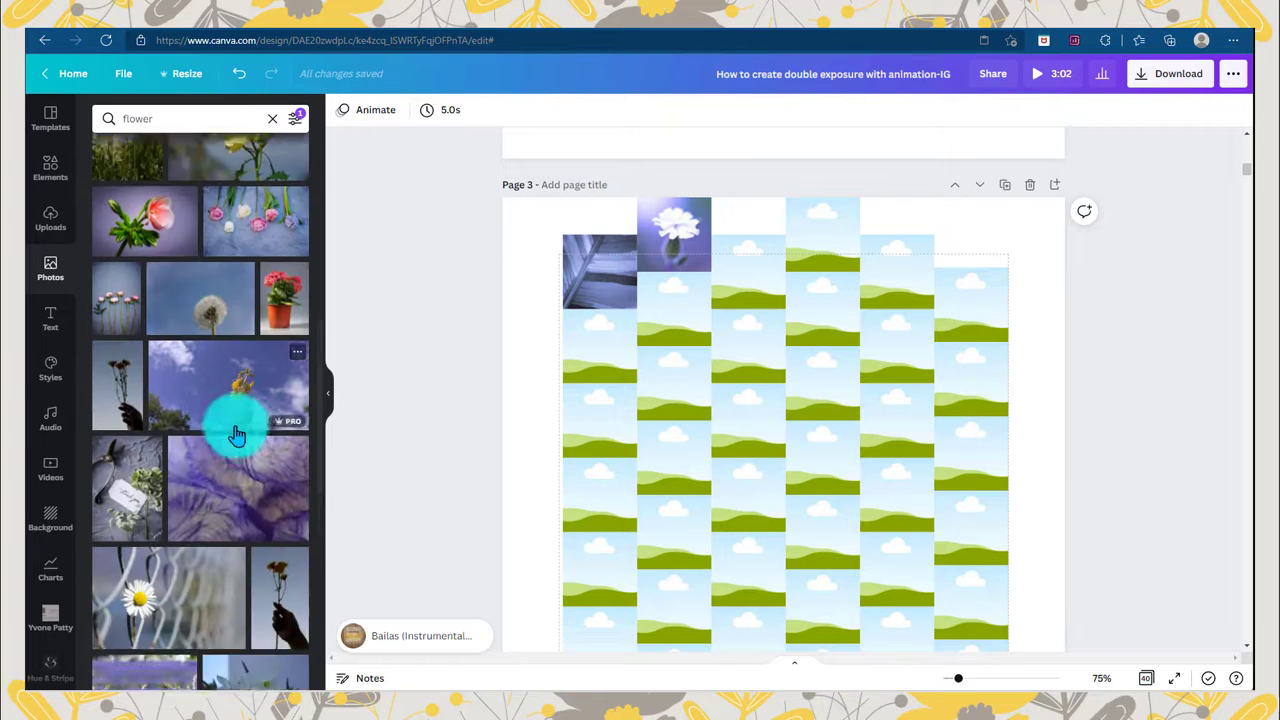
left_click_drag(258, 400, 745, 272)
Place purple flower photos in the second frames of columns two and three and in the top two frames of column four.
scroll(175, 445, "down", 10)
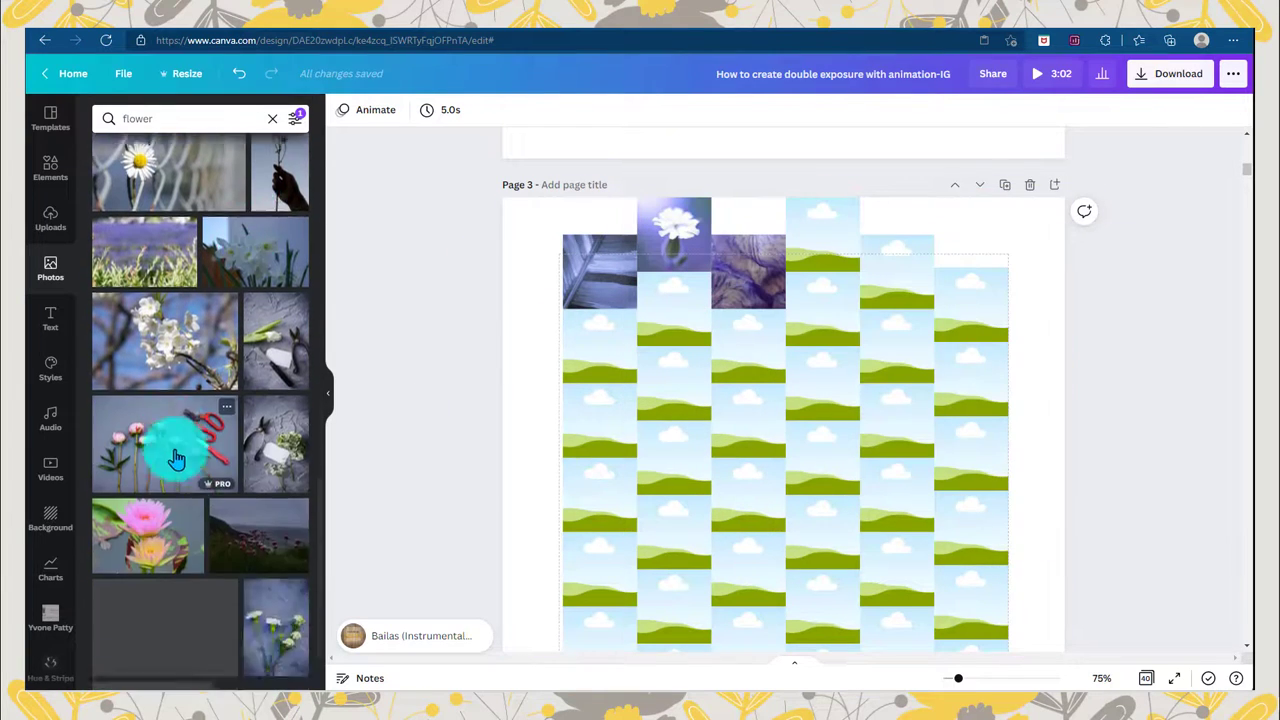
left_click_drag(251, 294, 672, 306)
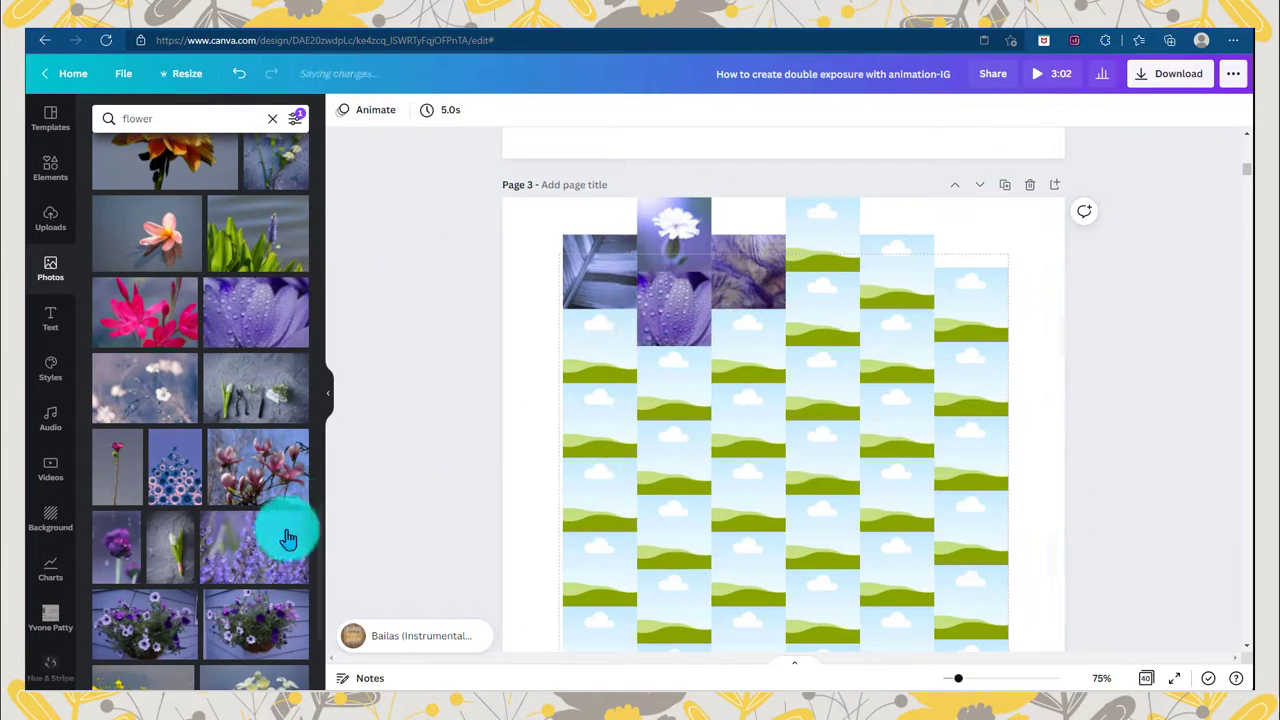
left_click_drag(286, 529, 810, 240)
scroll(240, 440, "down", 10)
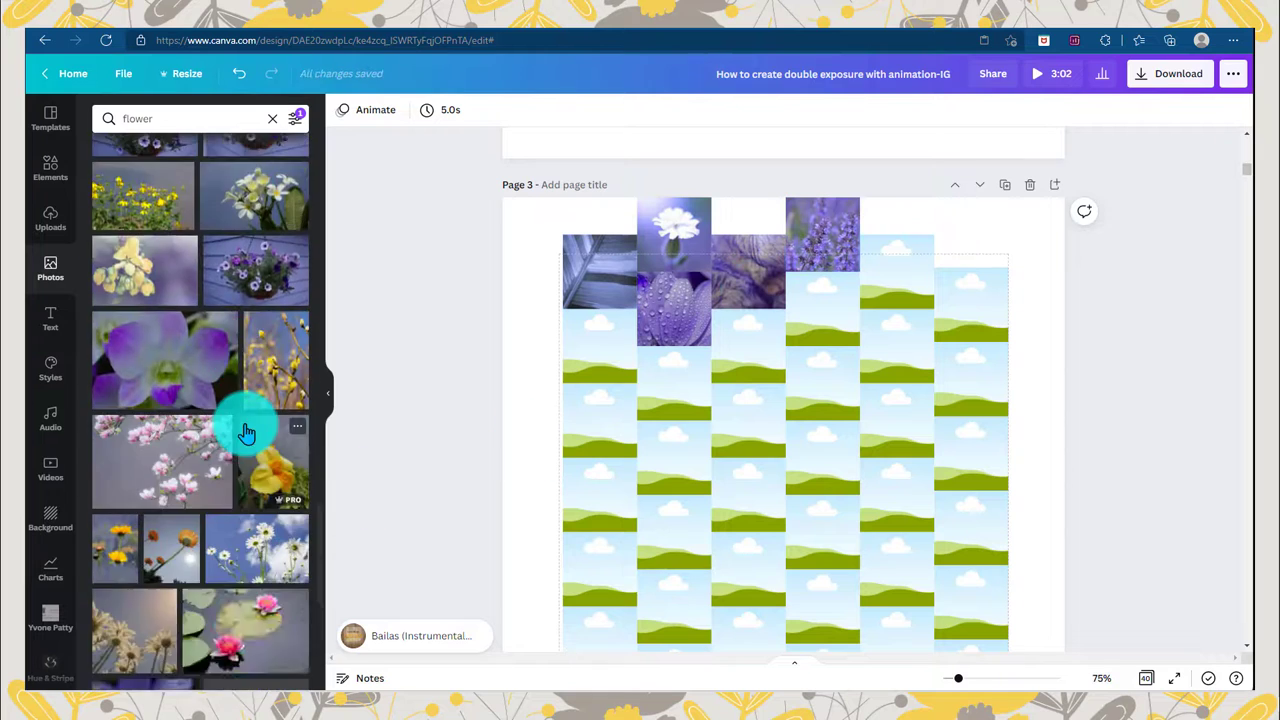
left_click_drag(247, 430, 826, 300)
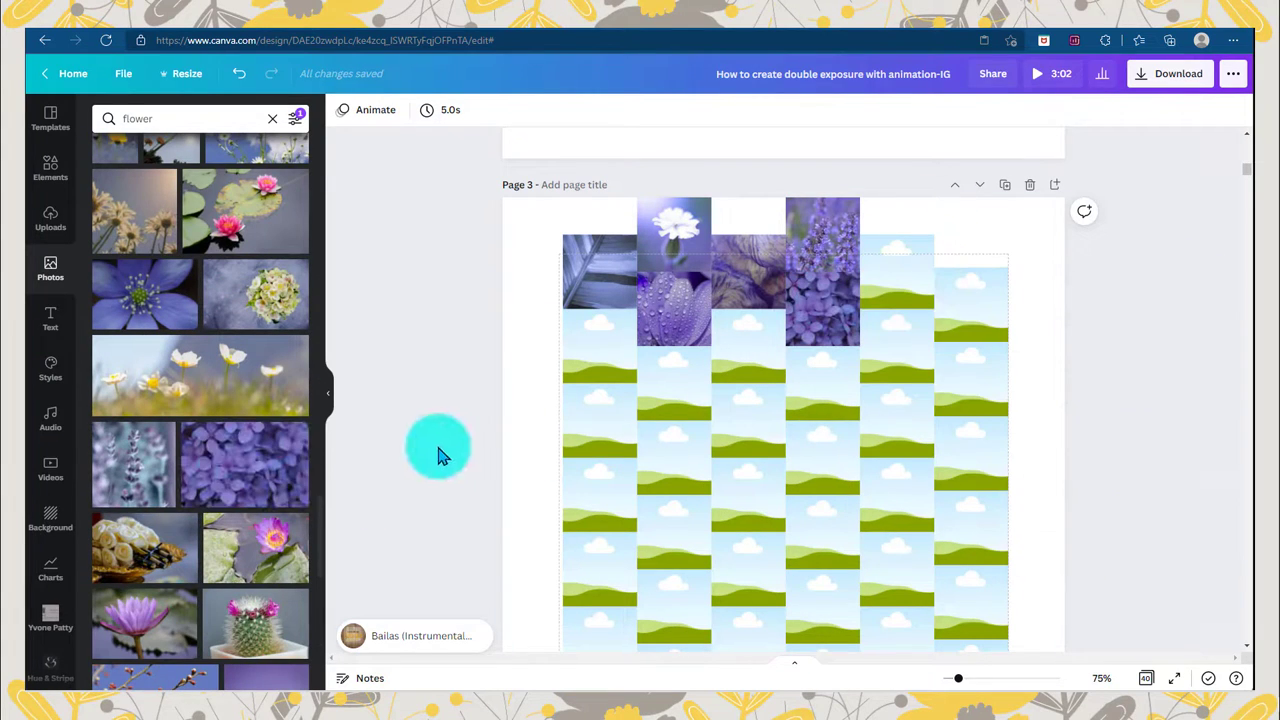
scroll(200, 450, "down", 3)
left_click_drag(245, 477, 730, 346)
Search photos for texture and place purple textures in the first column's second frame and the fifth column's top frame.
left_click(190, 122)
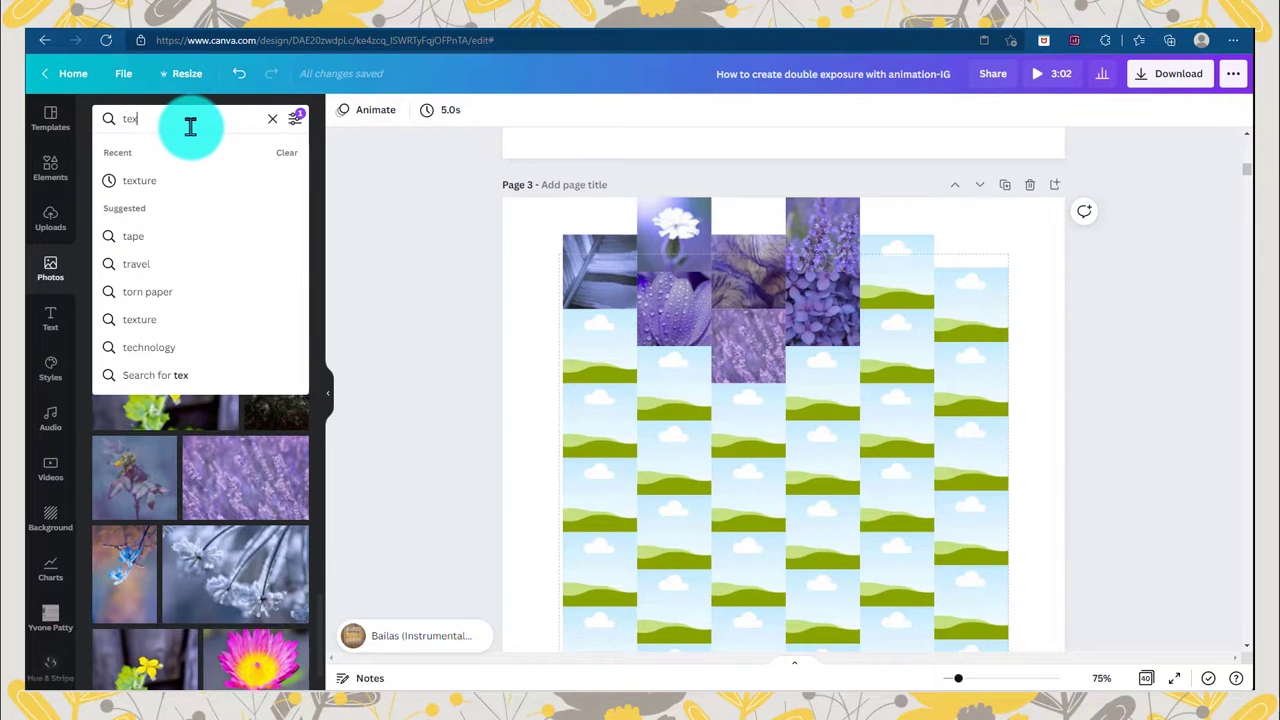
type("texture")
key("Return")
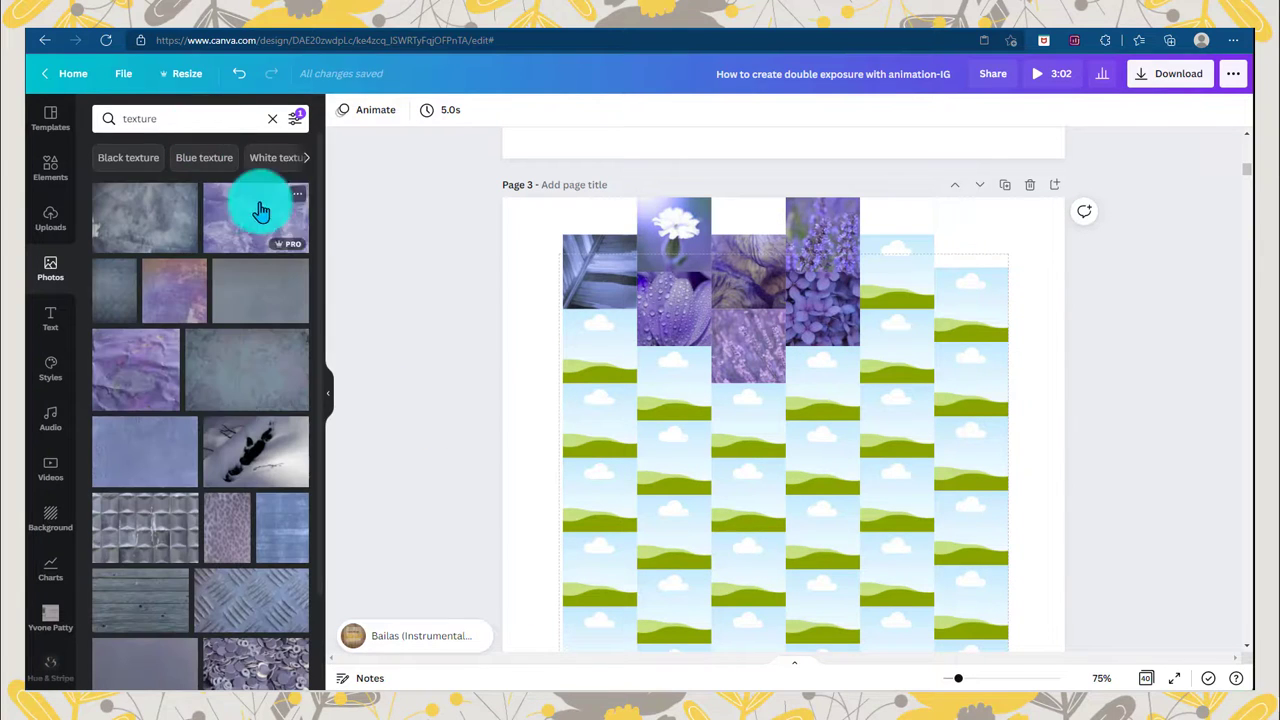
left_click_drag(260, 211, 624, 347)
left_click_drag(370, 360, 893, 290)
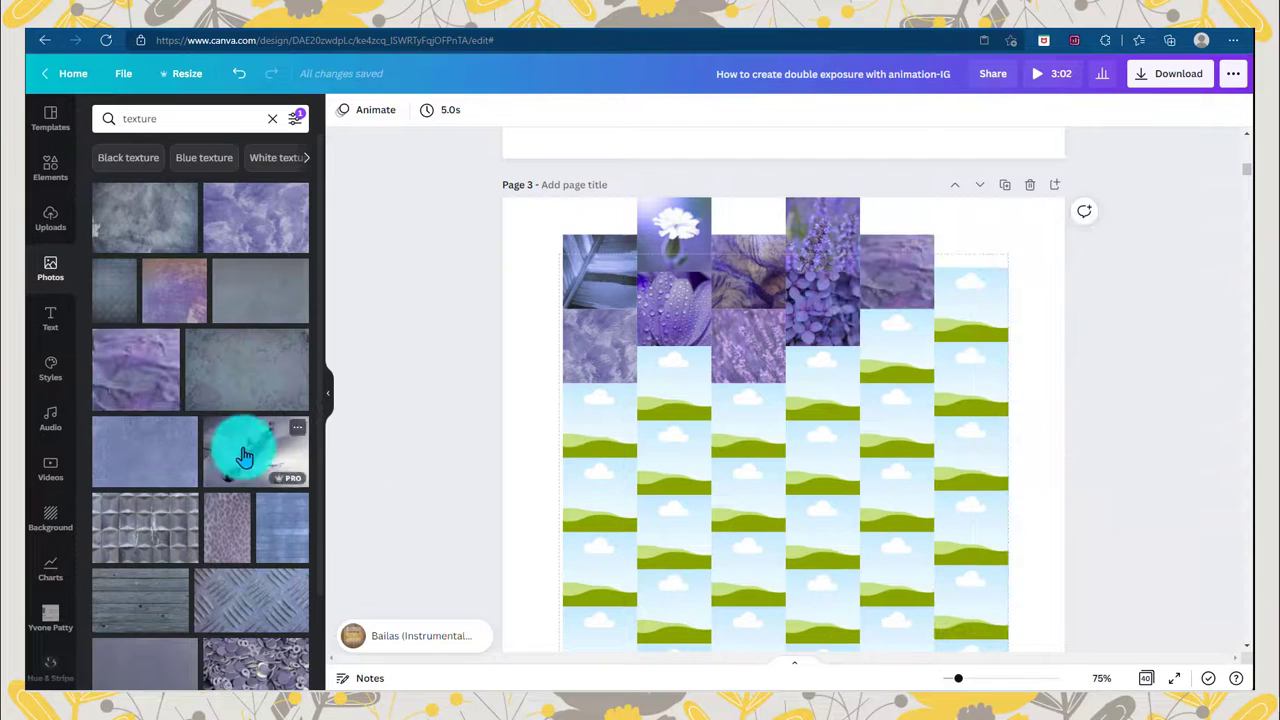
Place texture photos in column four's third frame, column three's fourth frame, and lower frames of columns two, four and five.
scroll(240, 430, "down", 5)
scroll(237, 449, "down", 5)
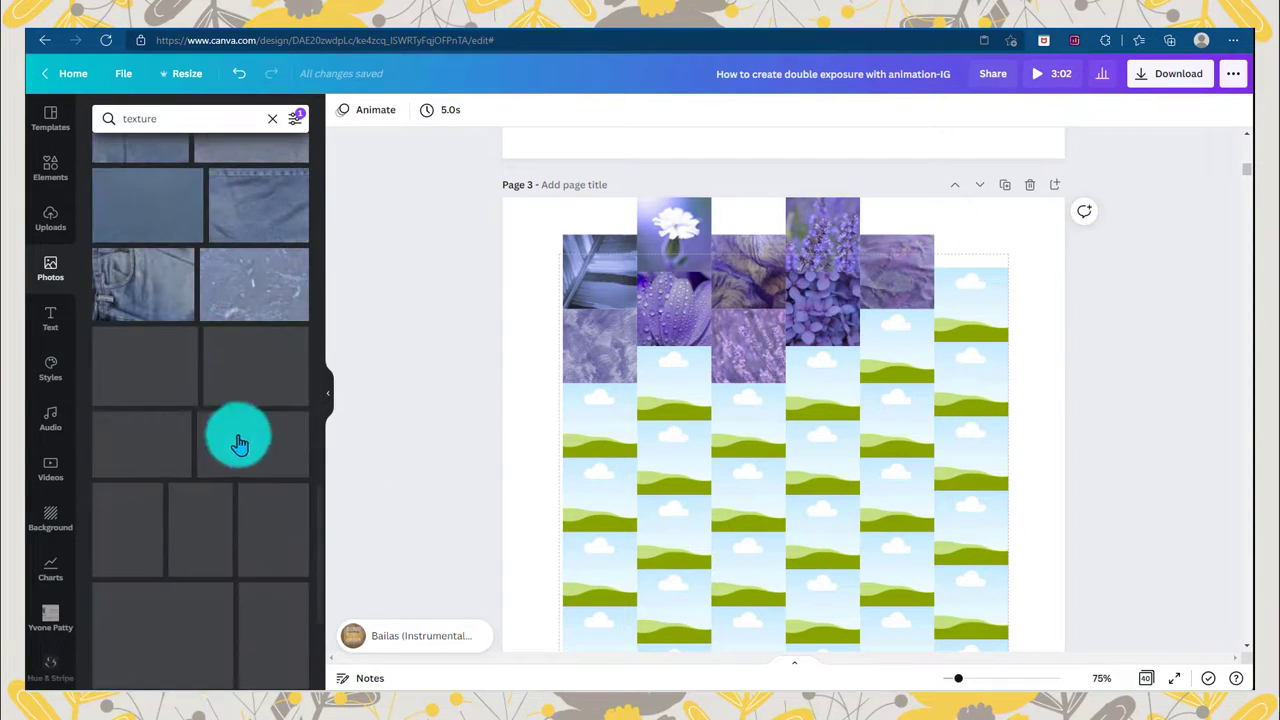
left_click_drag(237, 363, 814, 394)
scroll(220, 470, "down", 8)
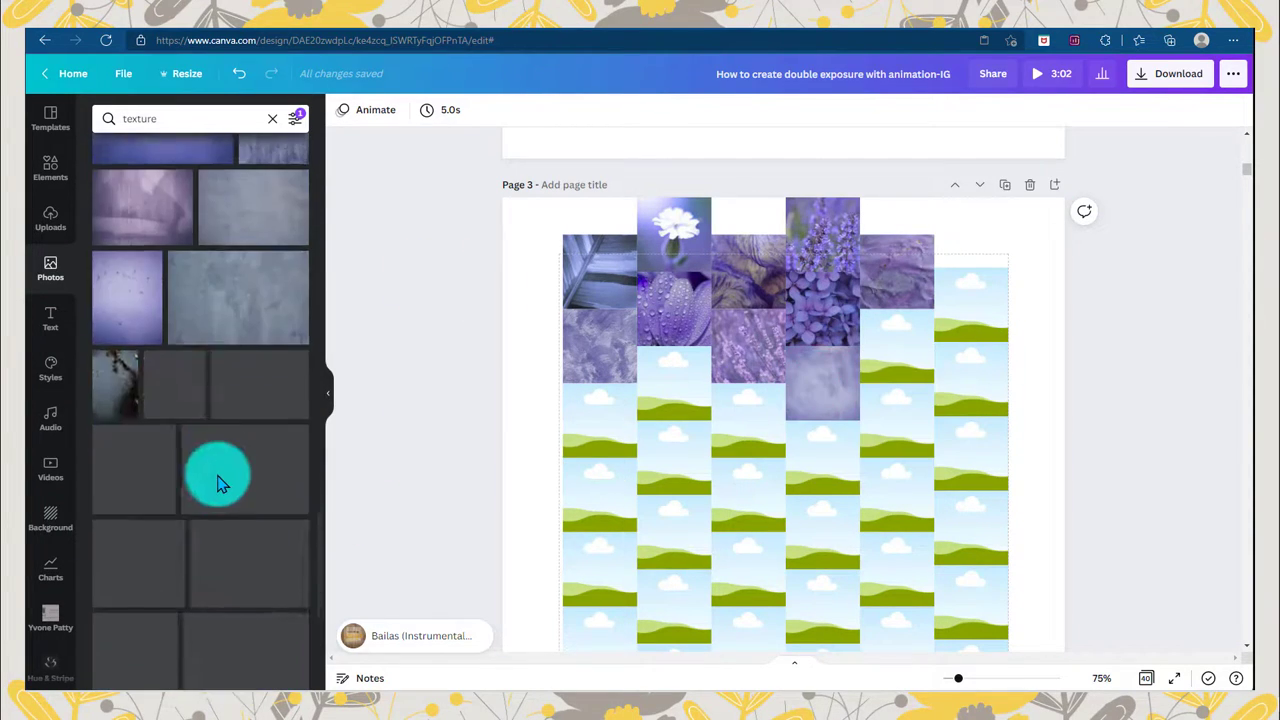
scroll(217, 465, "down", 5)
left_click_drag(177, 323, 749, 497)
scroll(212, 516, "down", 5)
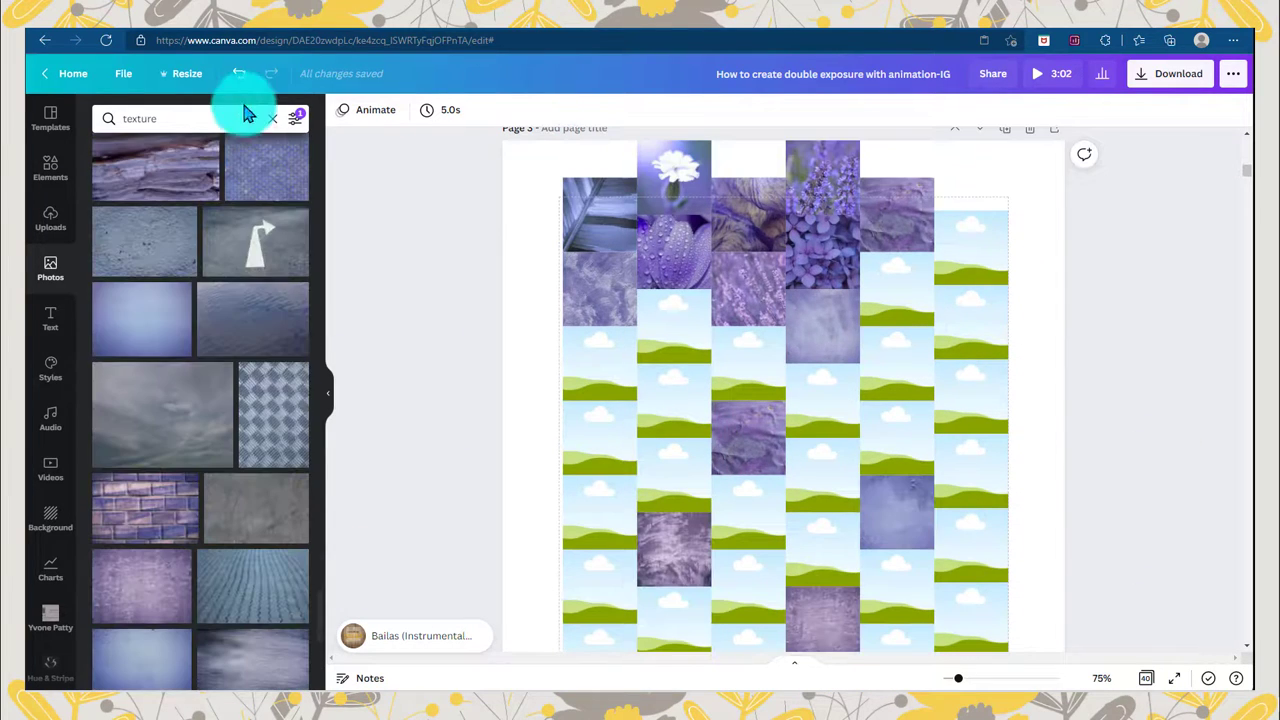
Search photos for walls and place purple walls in the first column's fourth and bottom frames and the sixth column's third frame.
left_click(134, 180)
scroll(251, 380, "down", 6)
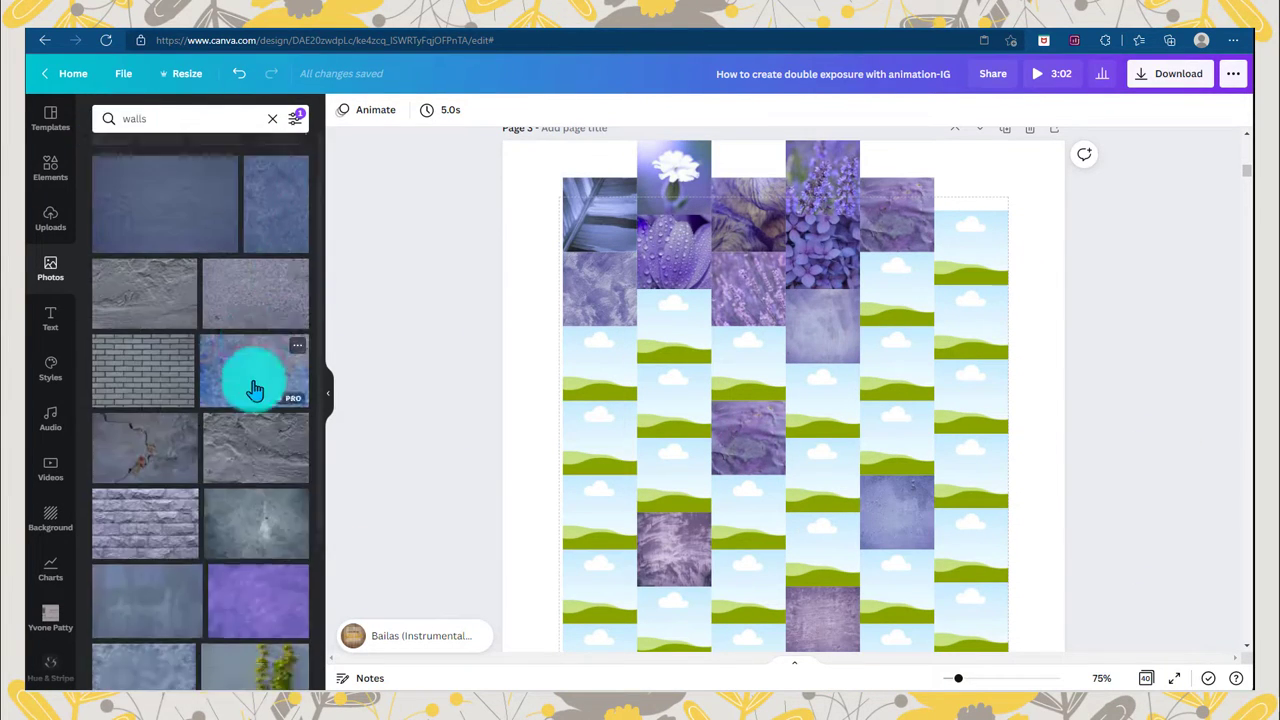
left_click_drag(308, 218, 592, 434)
scroll(197, 413, "down", 3)
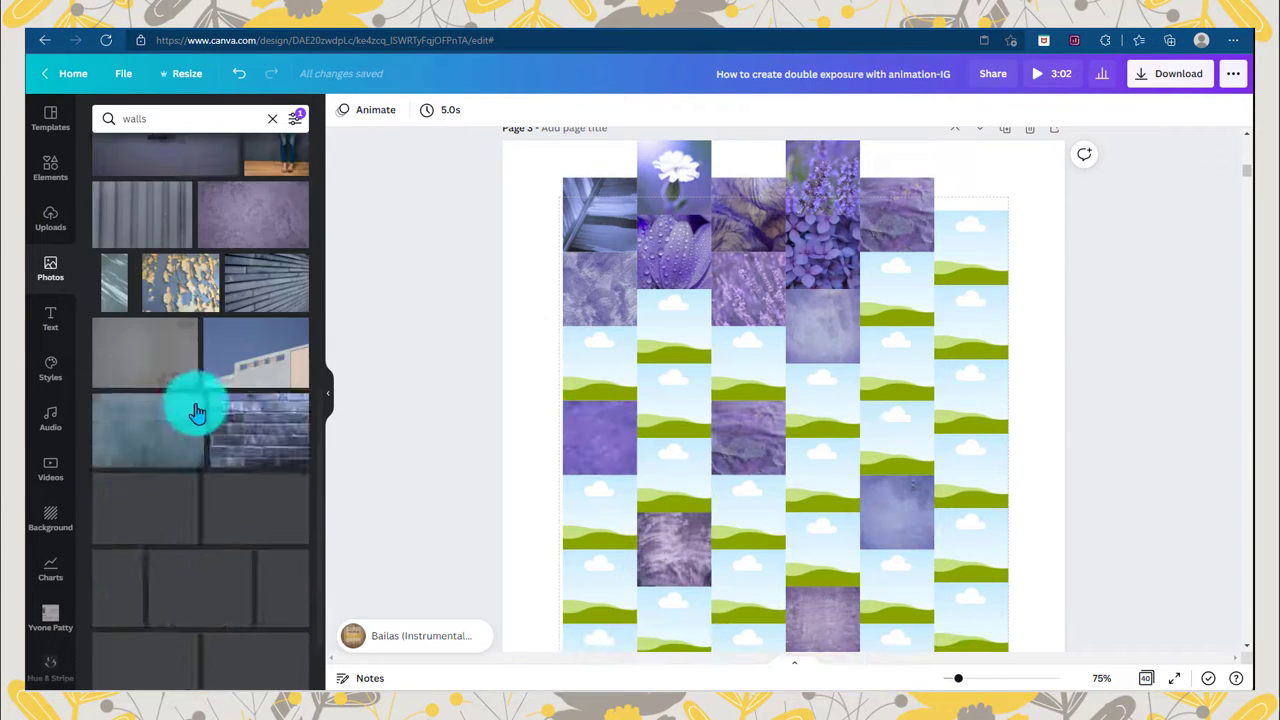
left_click_drag(210, 397, 971, 400)
scroll(208, 487, "down", 1)
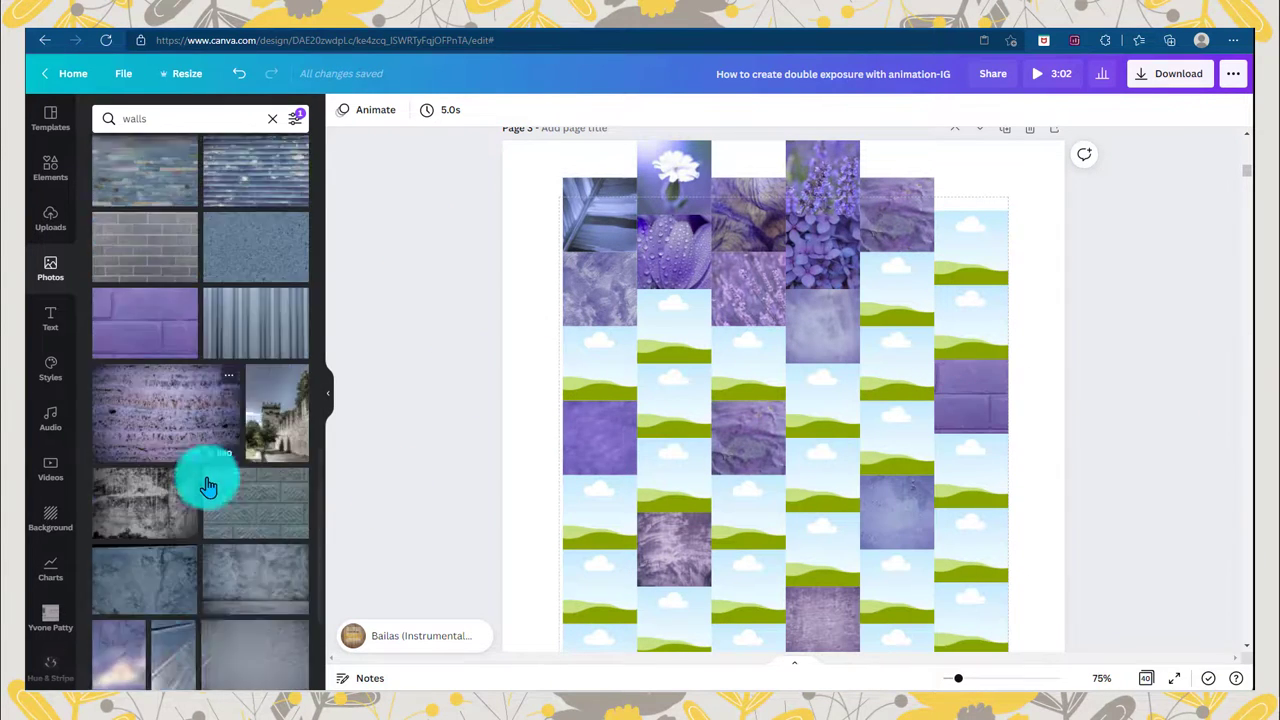
scroll(212, 447, "down", 3)
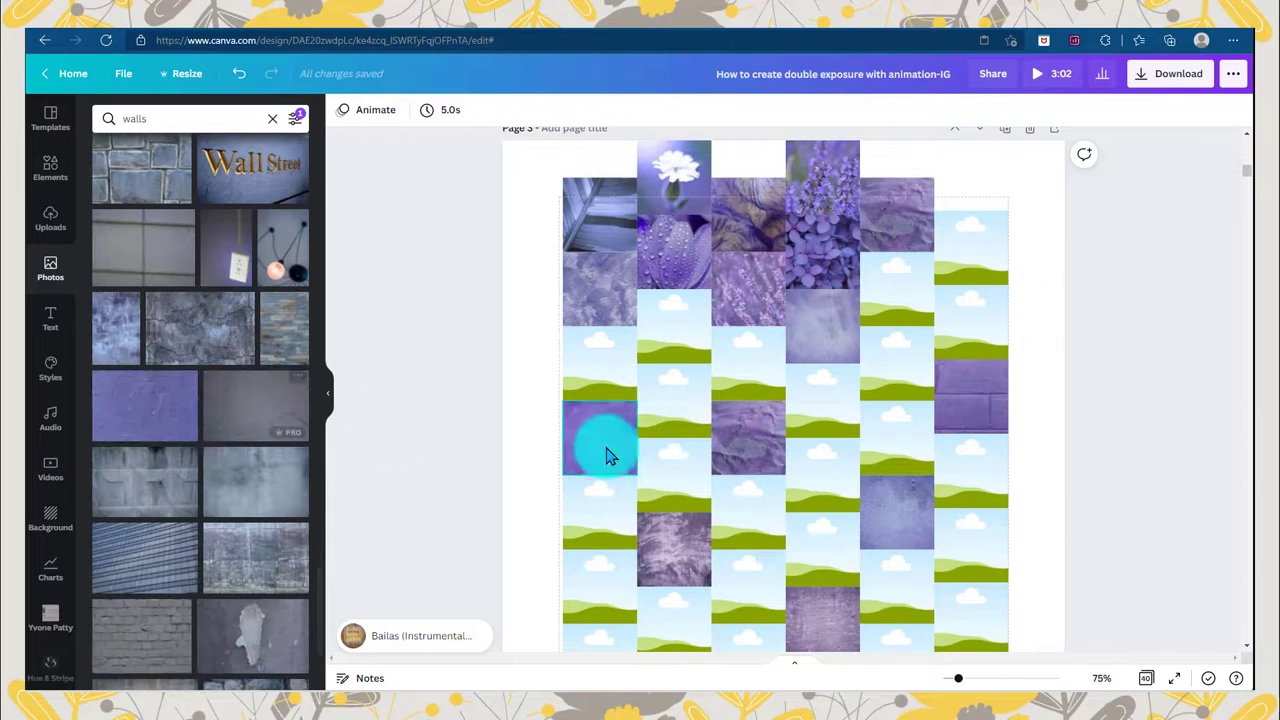
scroll(606, 443, "down", 3)
left_click_drag(145, 405, 600, 425)
Search the color-filtered photos for leaf and fill the remaining empty frames on page 3 with matching photos.
double_click(127, 122)
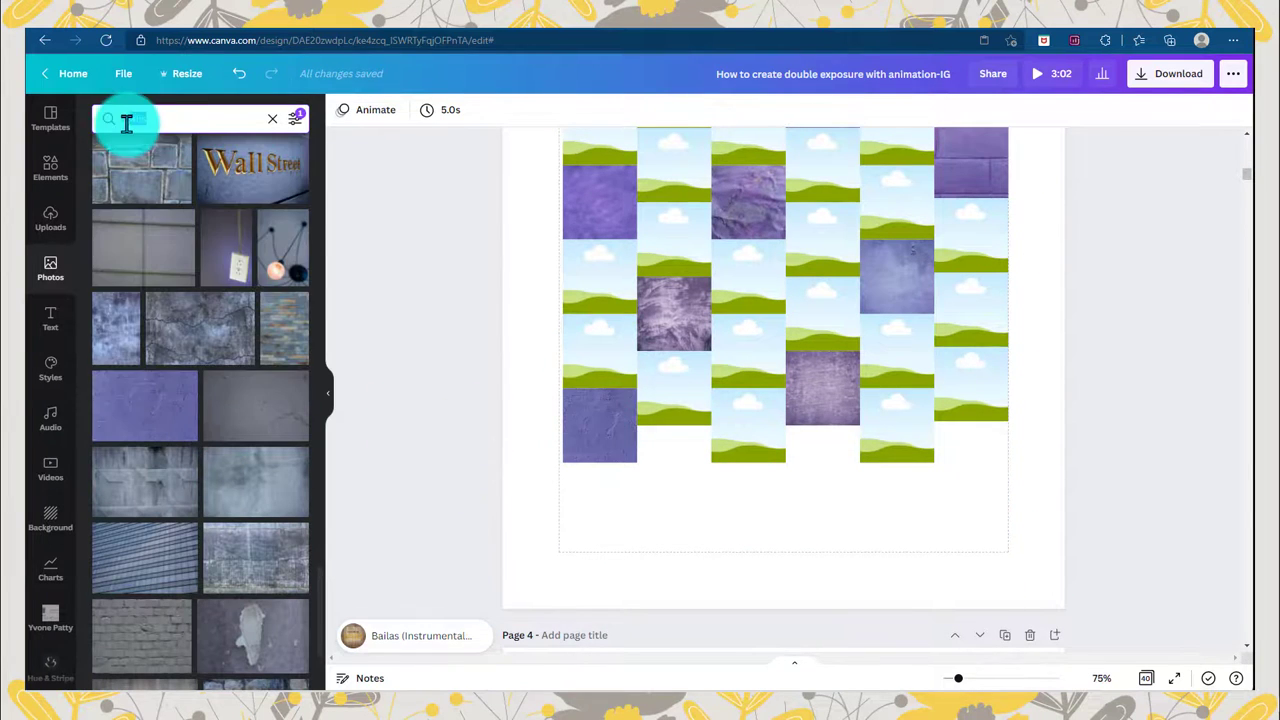
type("leaf")
key("Return")
scroll(223, 394, "down", 3)
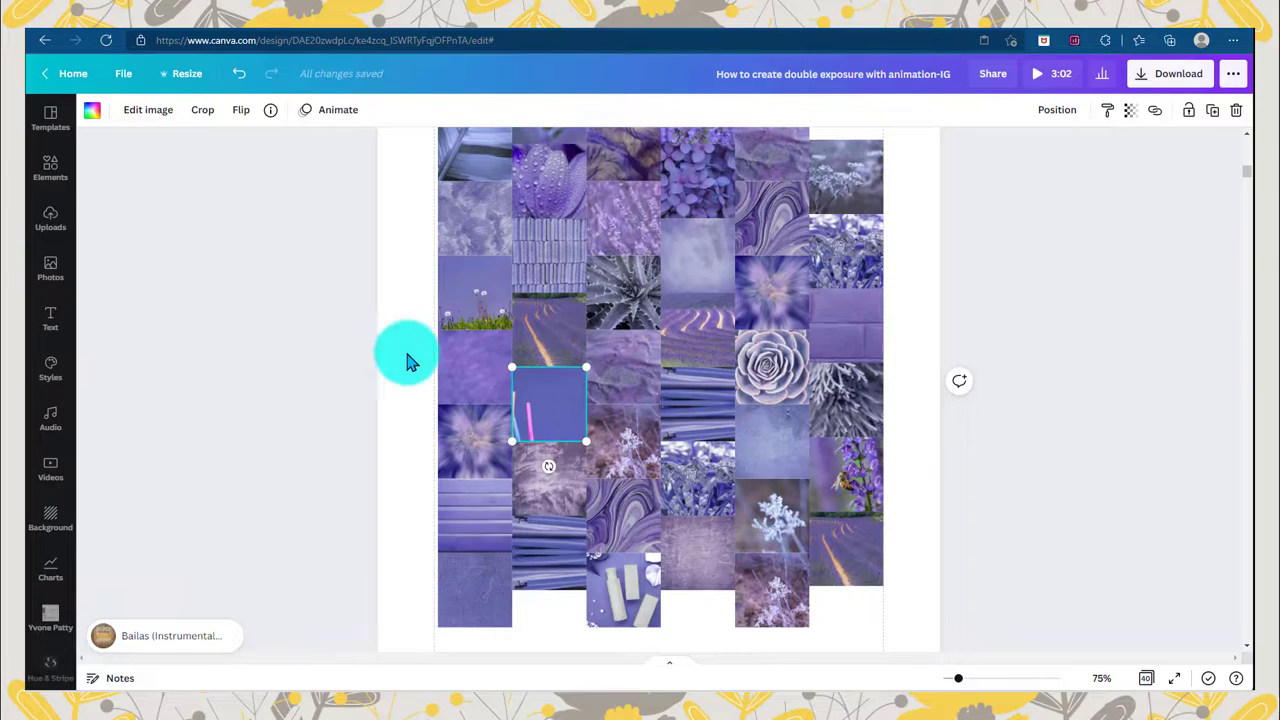
Reposition the colored-pencils photo inside its second-column frame so the pencils show, and review the filled grid on page 3.
left_click(409, 357)
double_click(540, 405)
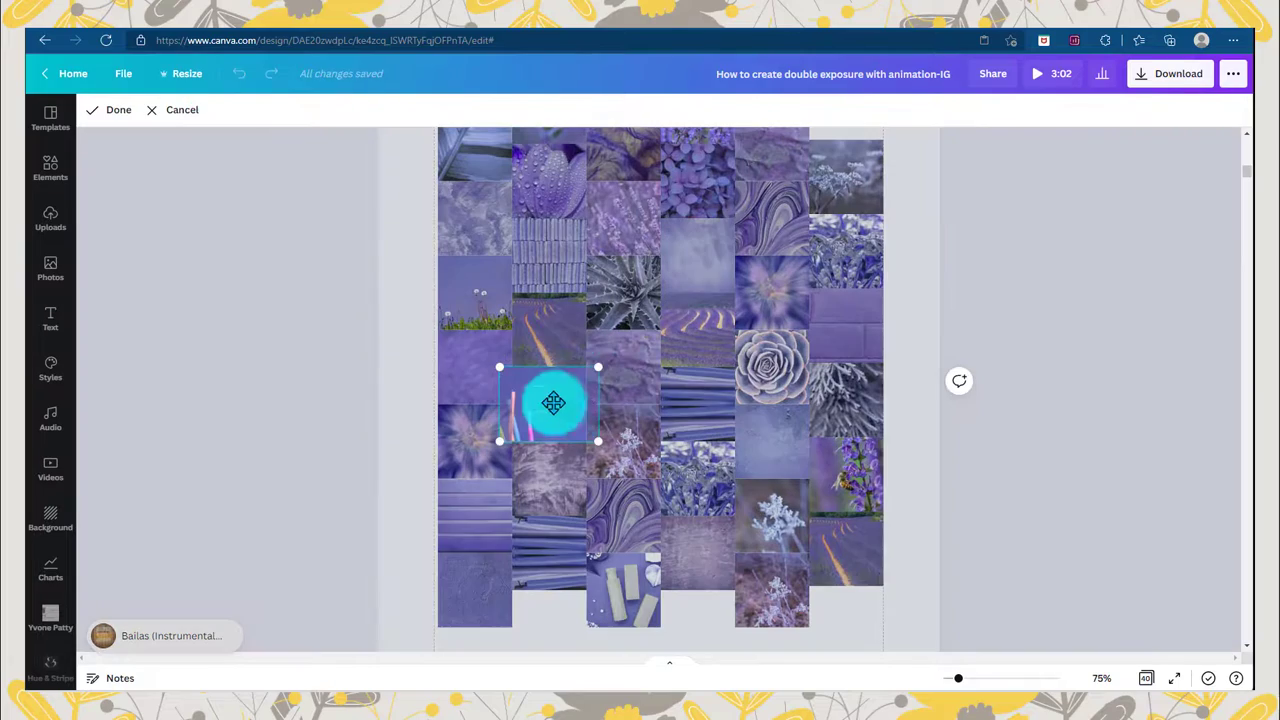
left_click(670, 347)
scroll(1194, 314, "down", 3)
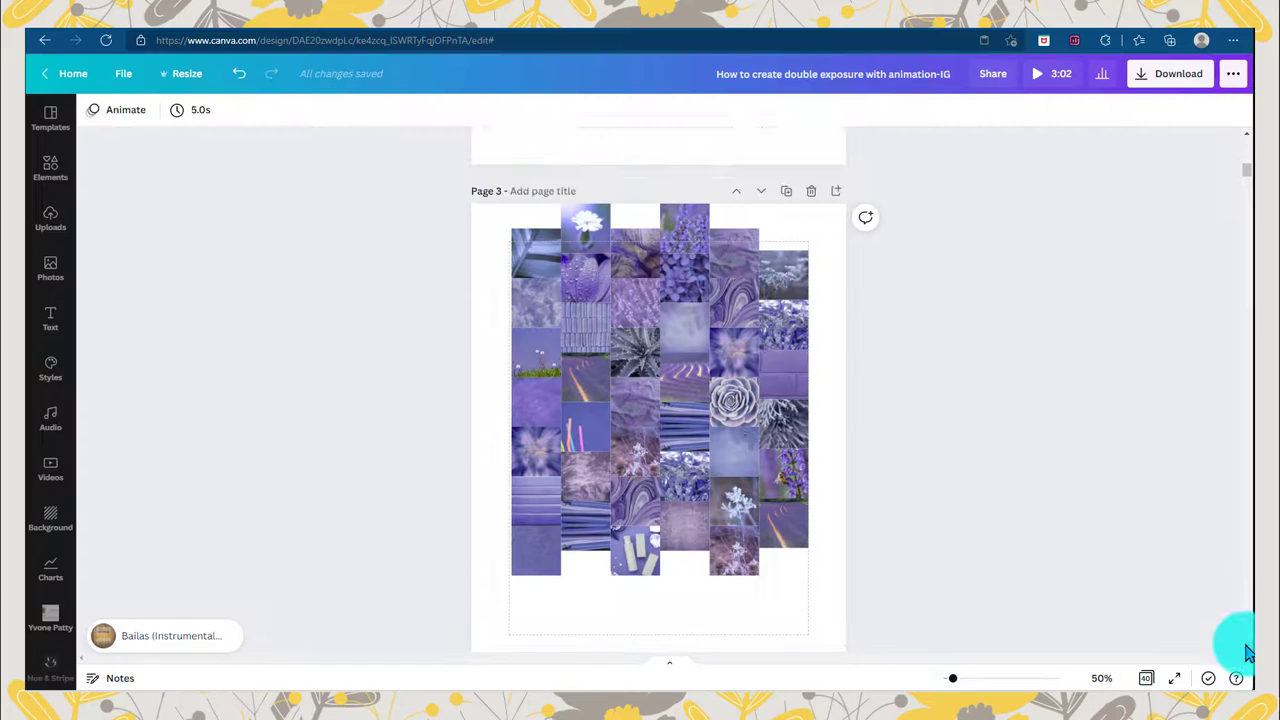
left_click(1246, 645)
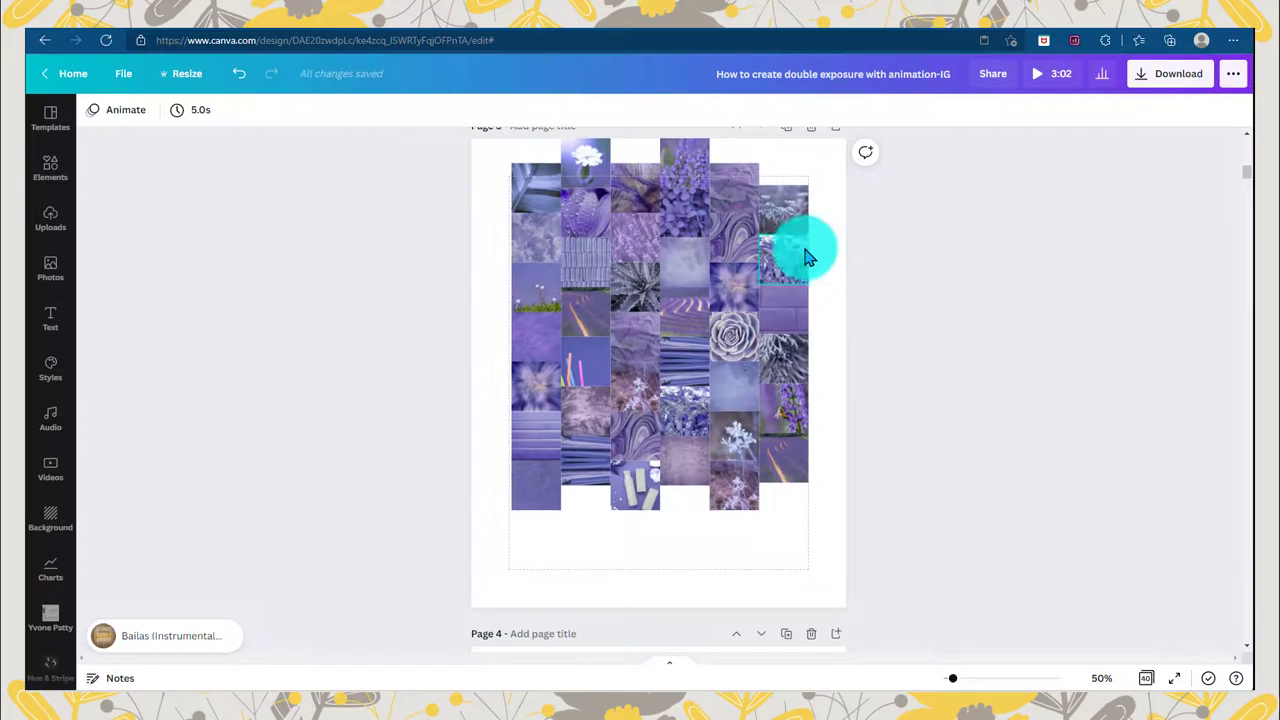
Select all the photo frames on page 3 and apply the Breathe photo animation to them.
left_click(1246, 133)
left_click_drag(465, 200, 845, 600)
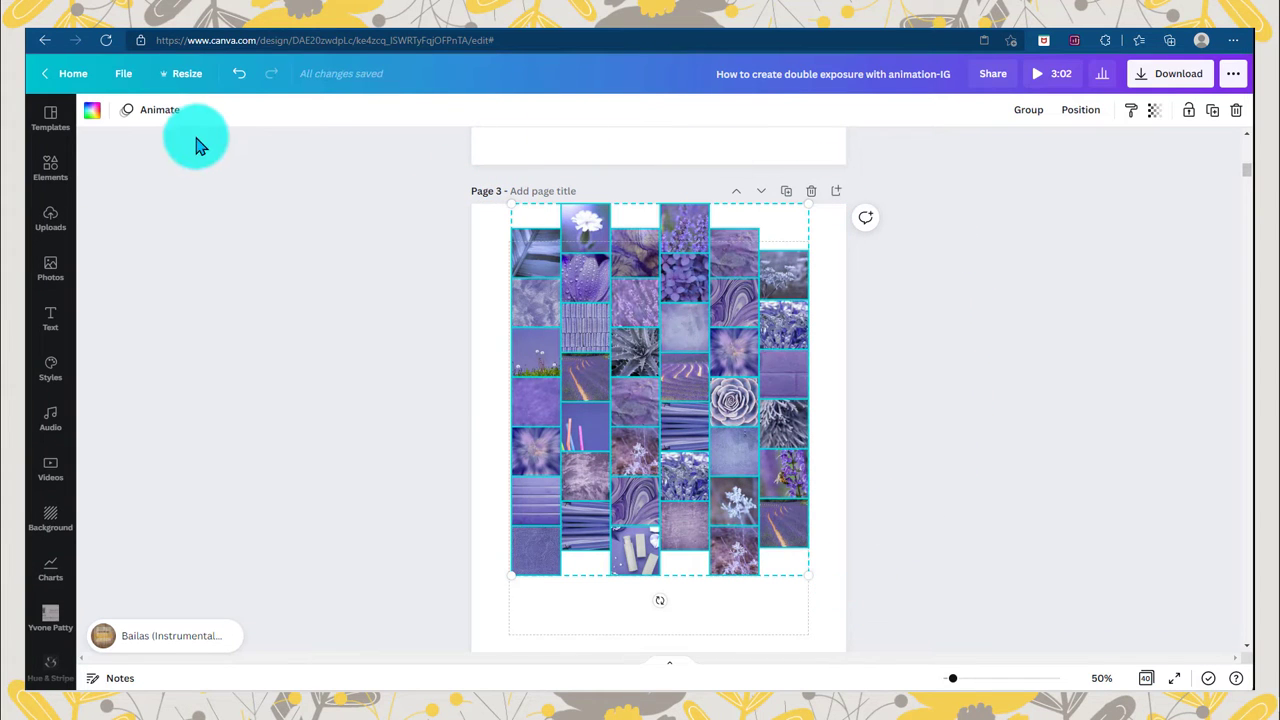
left_click(168, 118)
left_click(204, 338)
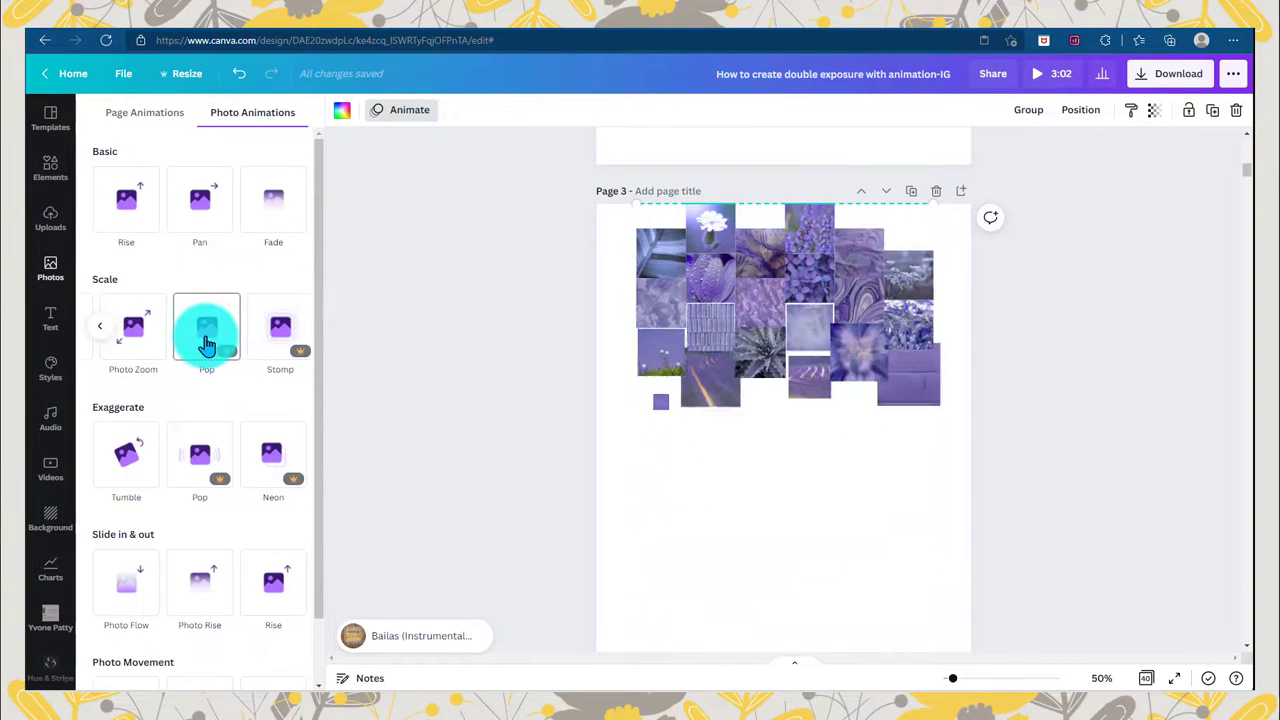
left_click(100, 327)
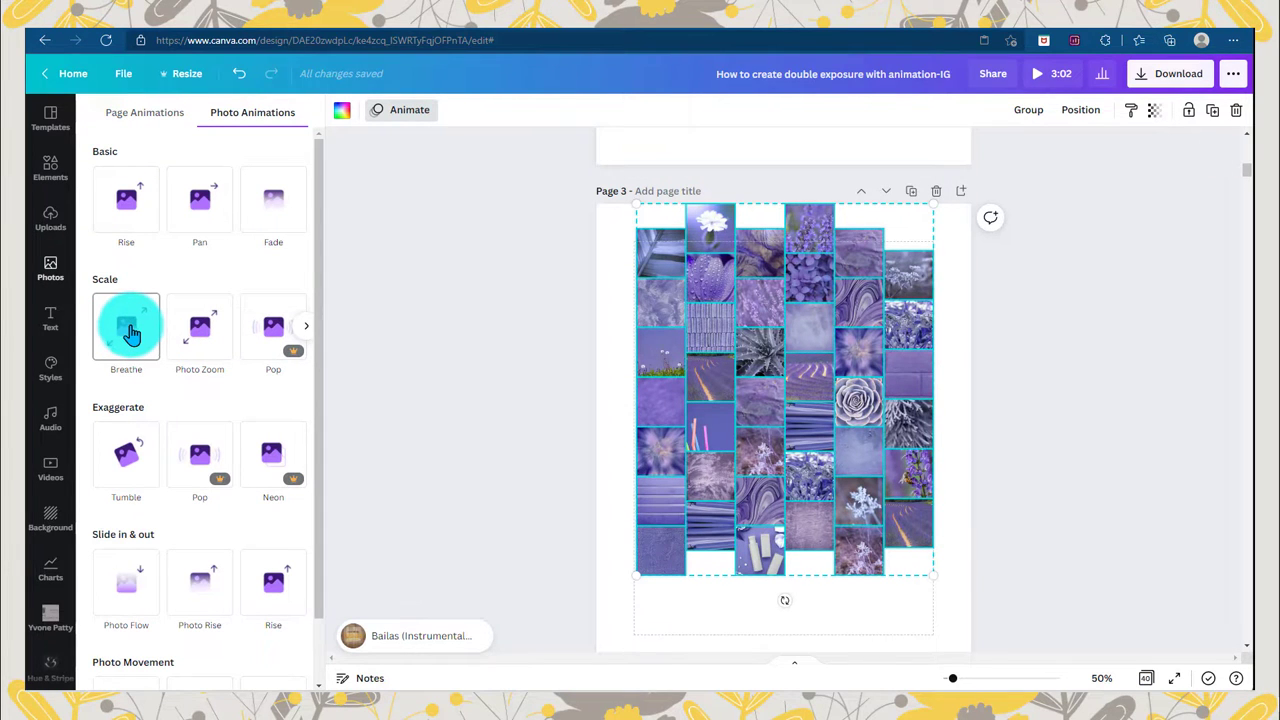
left_click(128, 332)
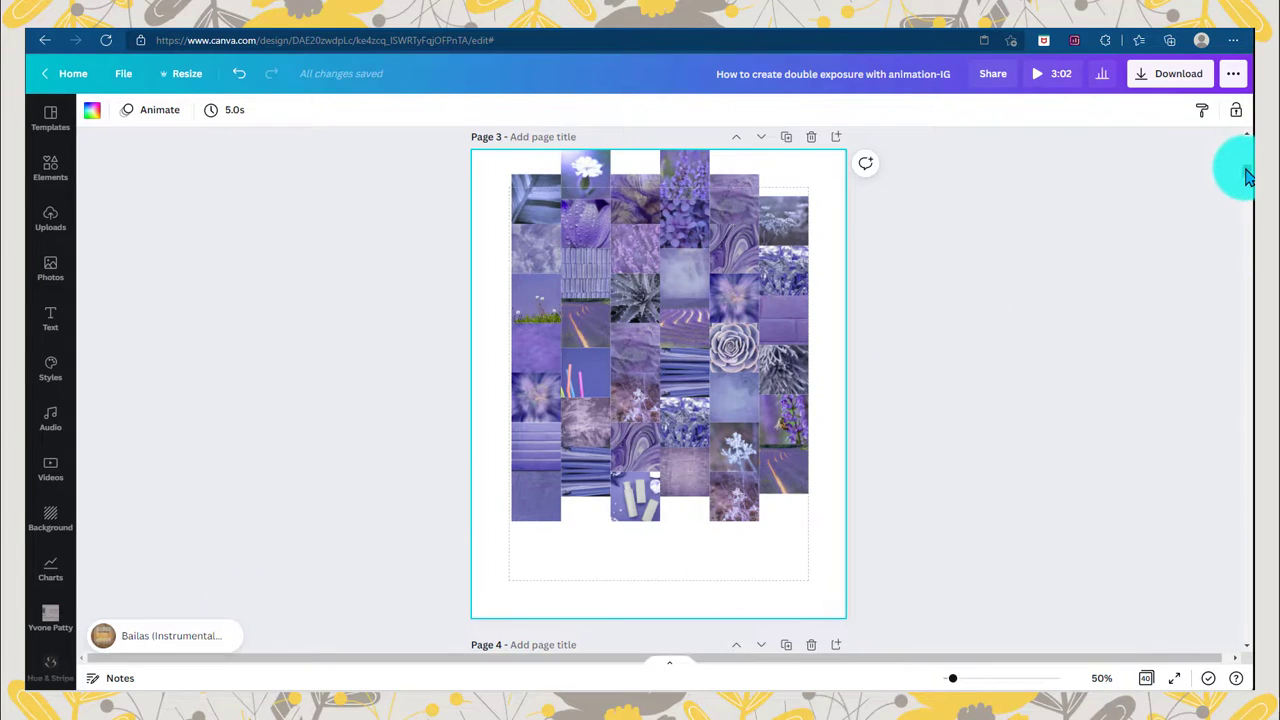
Move the silhouette cut-out overlay from the portrait on page 2 onto the photo grid on page 3.
scroll(1236, 165, "up", 5)
left_click(791, 289)
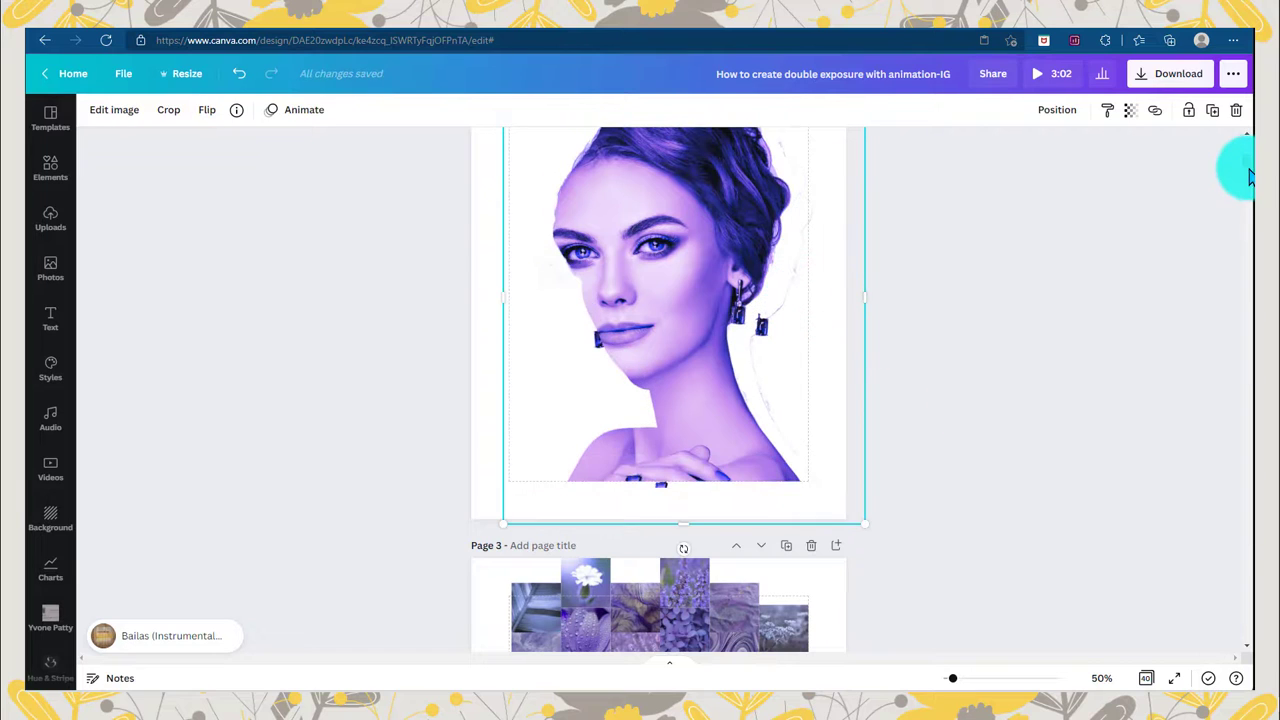
scroll(1248, 172, "down", 2)
scroll(1248, 172, "down", 2)
scroll(1246, 171, "up", 2)
scroll(1246, 171, "down", 1)
left_click(1006, 206)
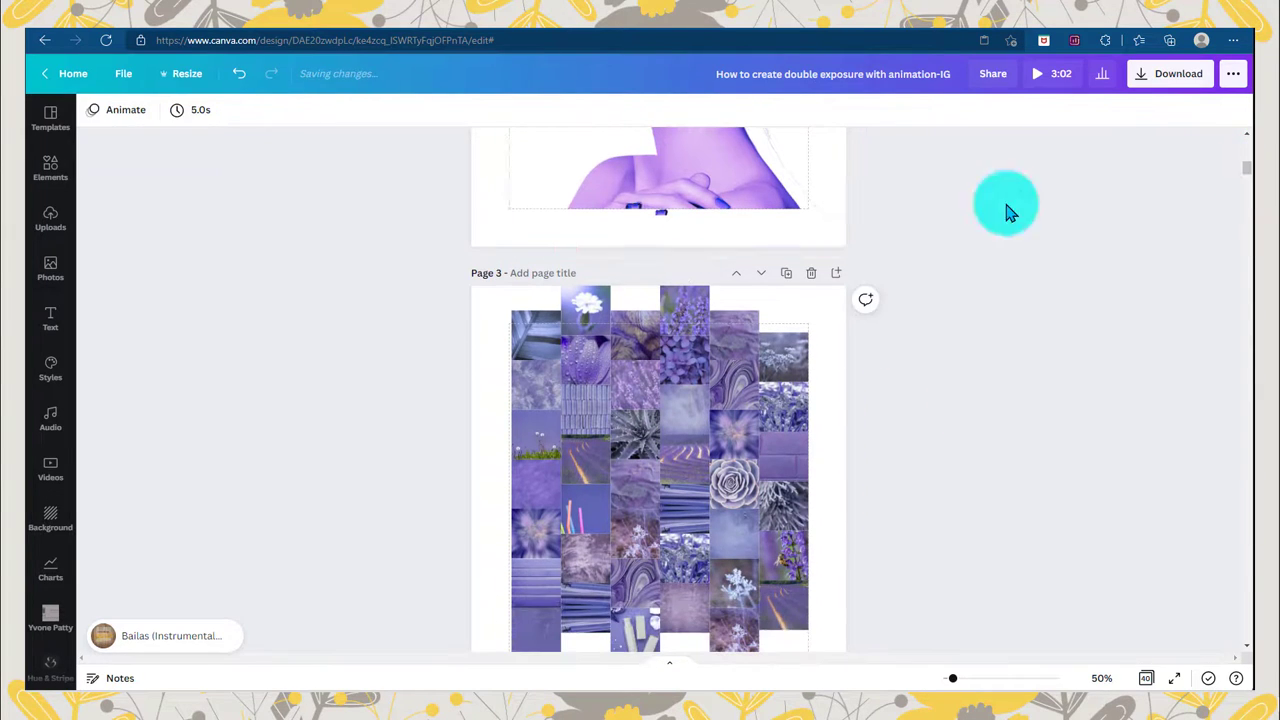
left_click(818, 188)
left_click(800, 329)
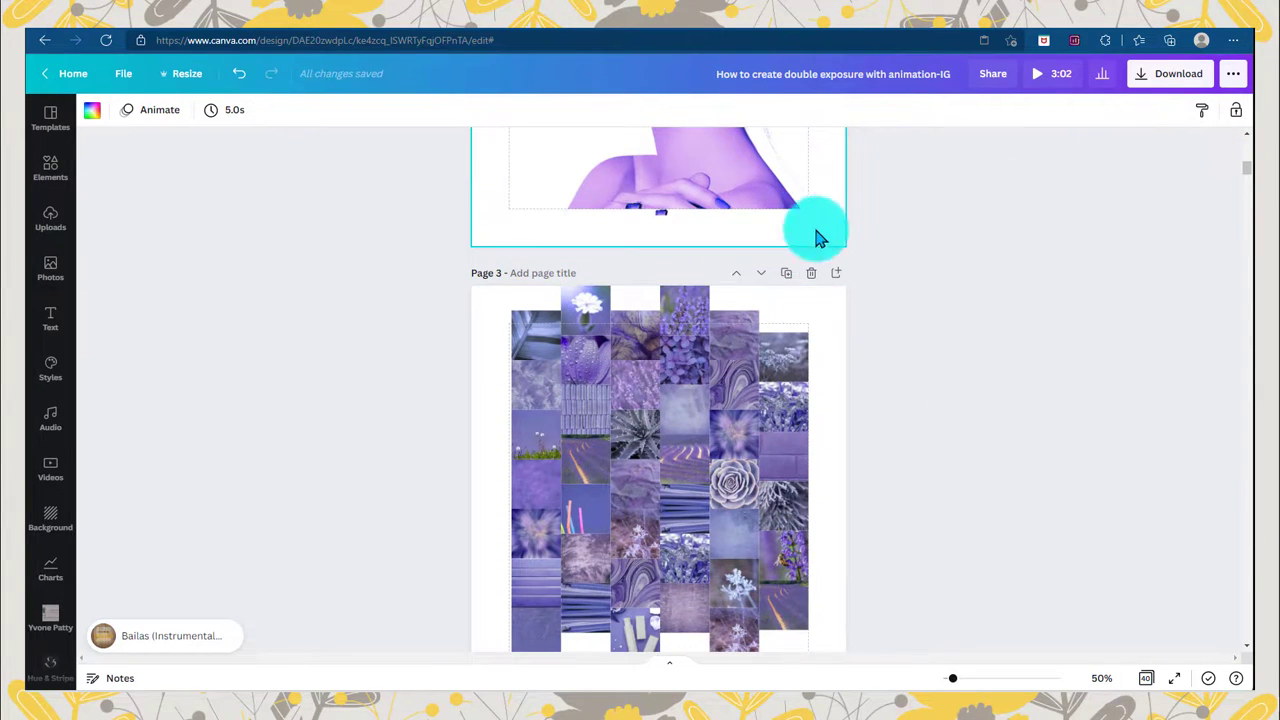
left_click_drag(820, 171, 797, 669)
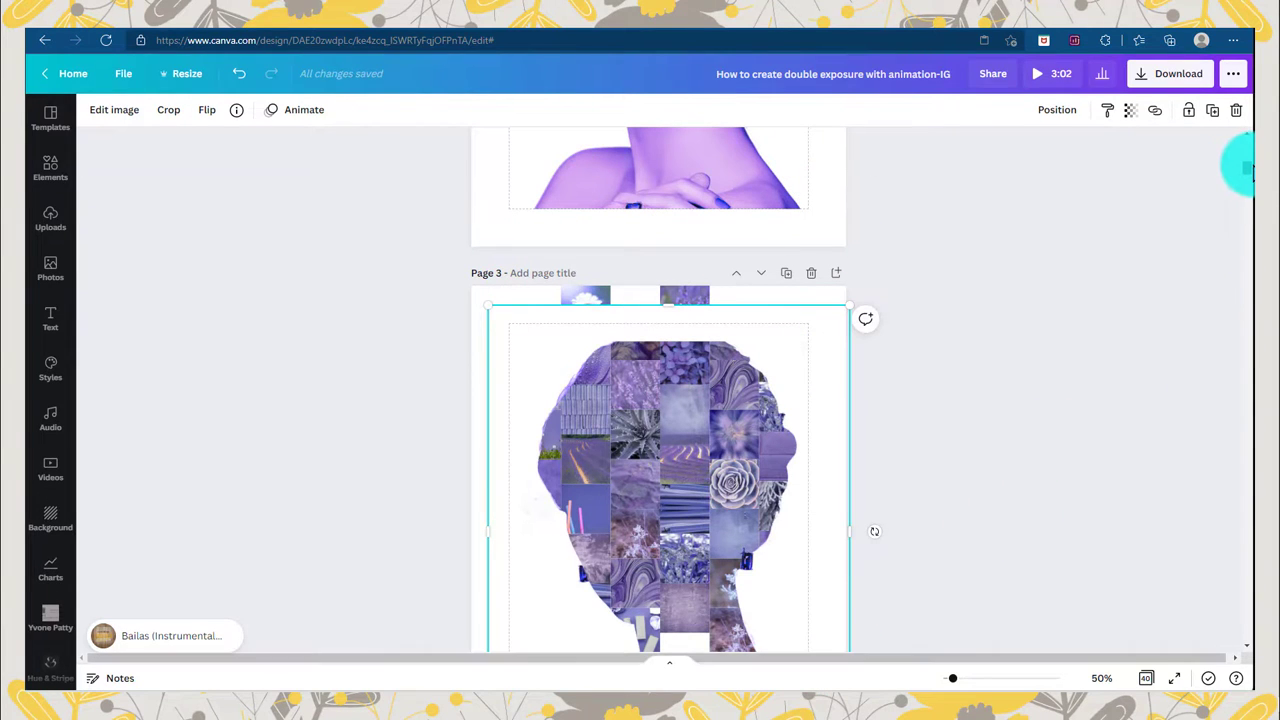
Shift the silhouette overlay slightly up and to the left over the photo grid on page 3.
scroll(1247, 170, "down", 2)
left_click(1245, 183)
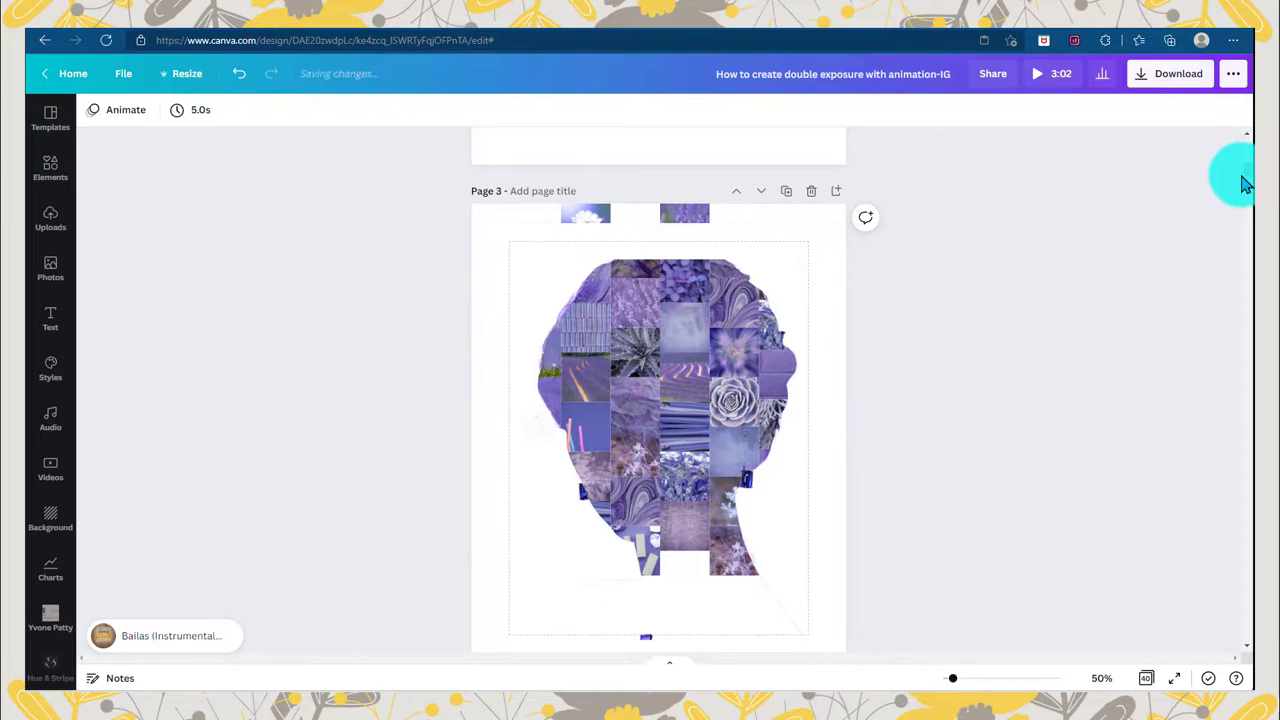
left_click(815, 290)
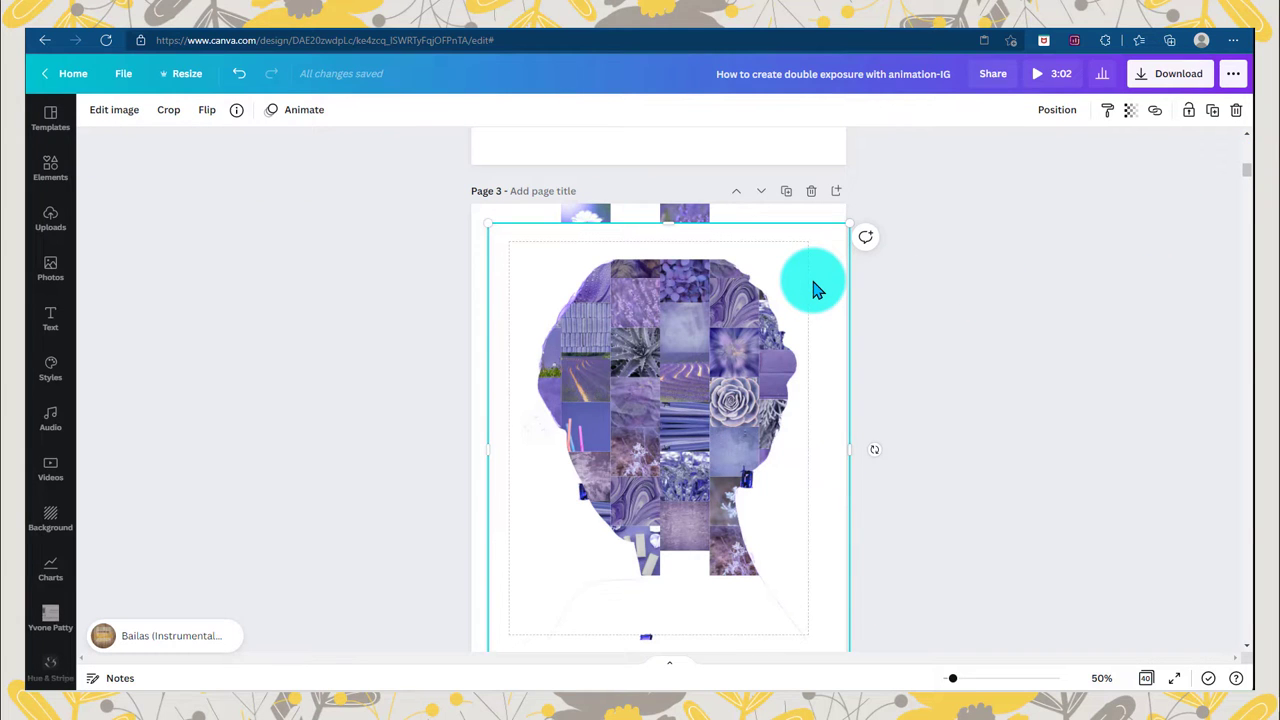
left_click_drag(815, 290, 803, 260)
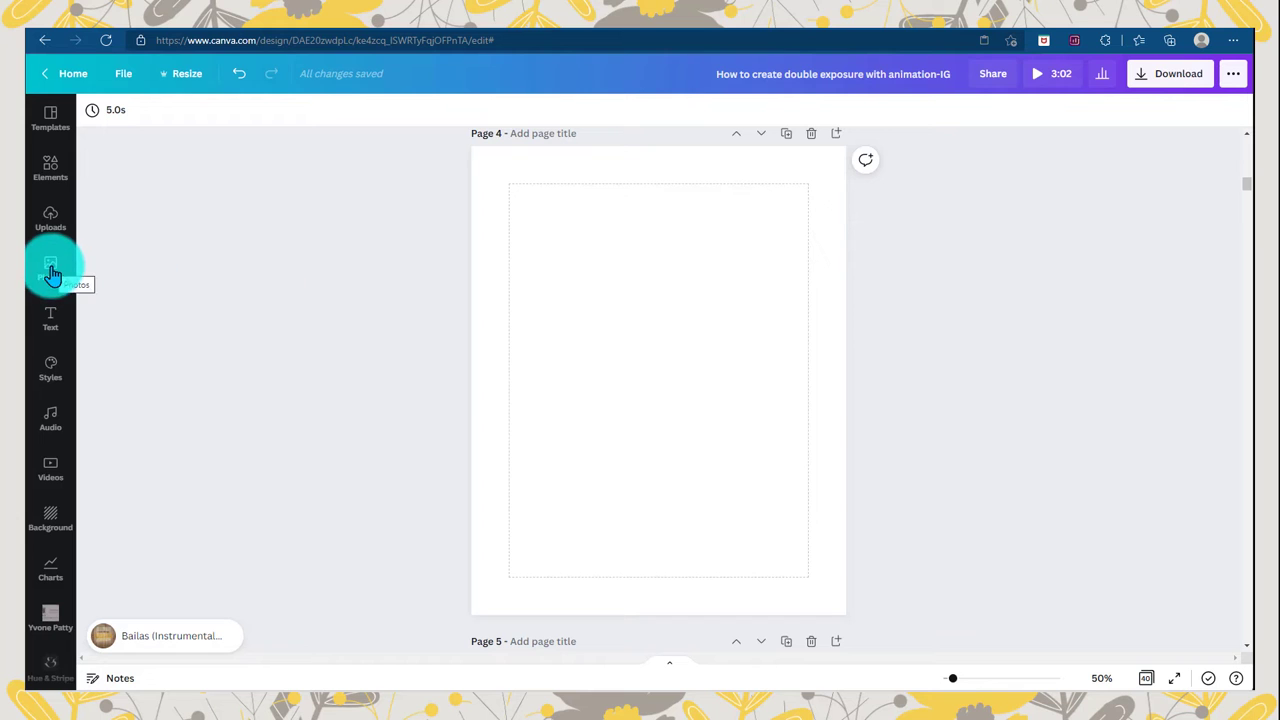
Enter "mountain snow" as the photo search term for page 4.
left_click(52, 272)
left_click(184, 117)
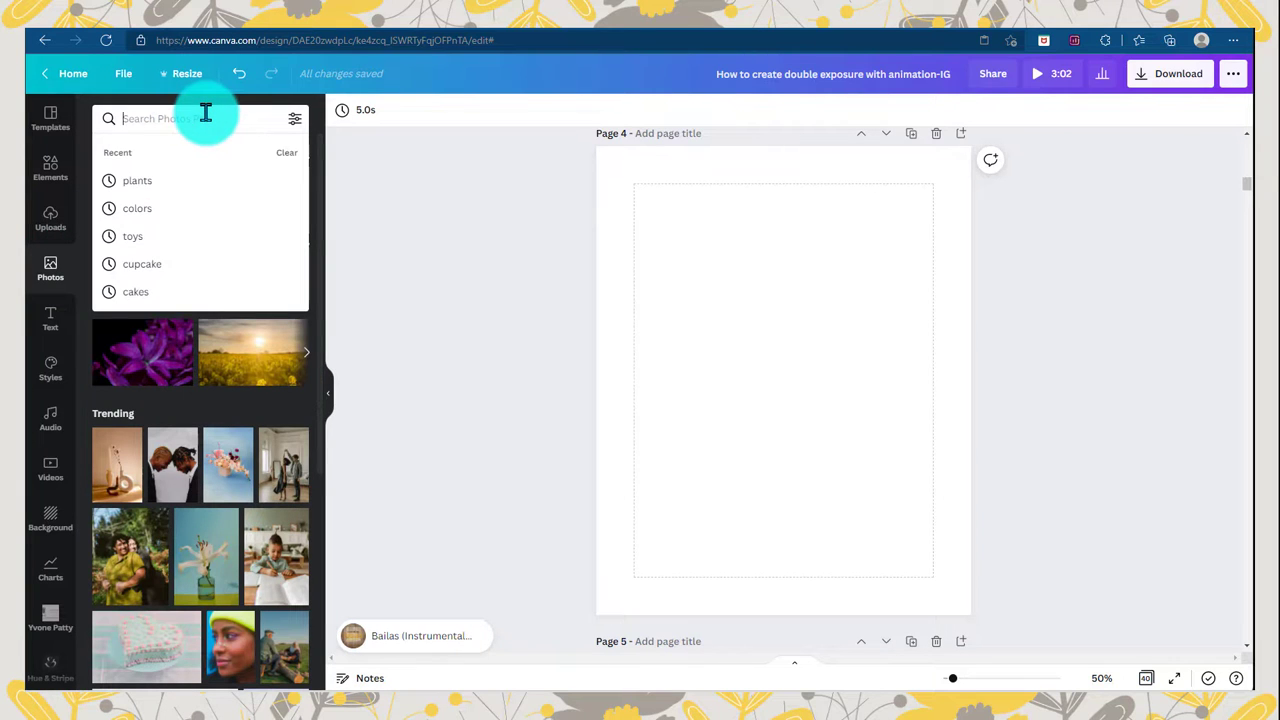
type("mountain")
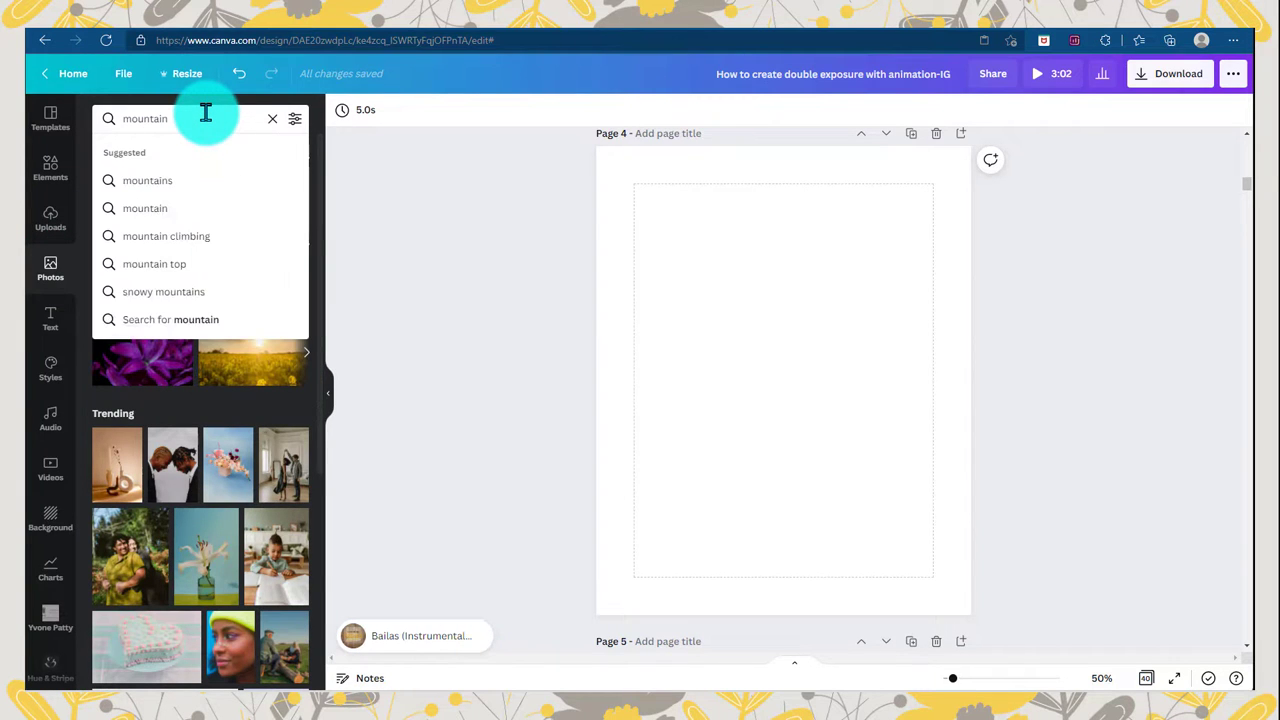
type(" sno")
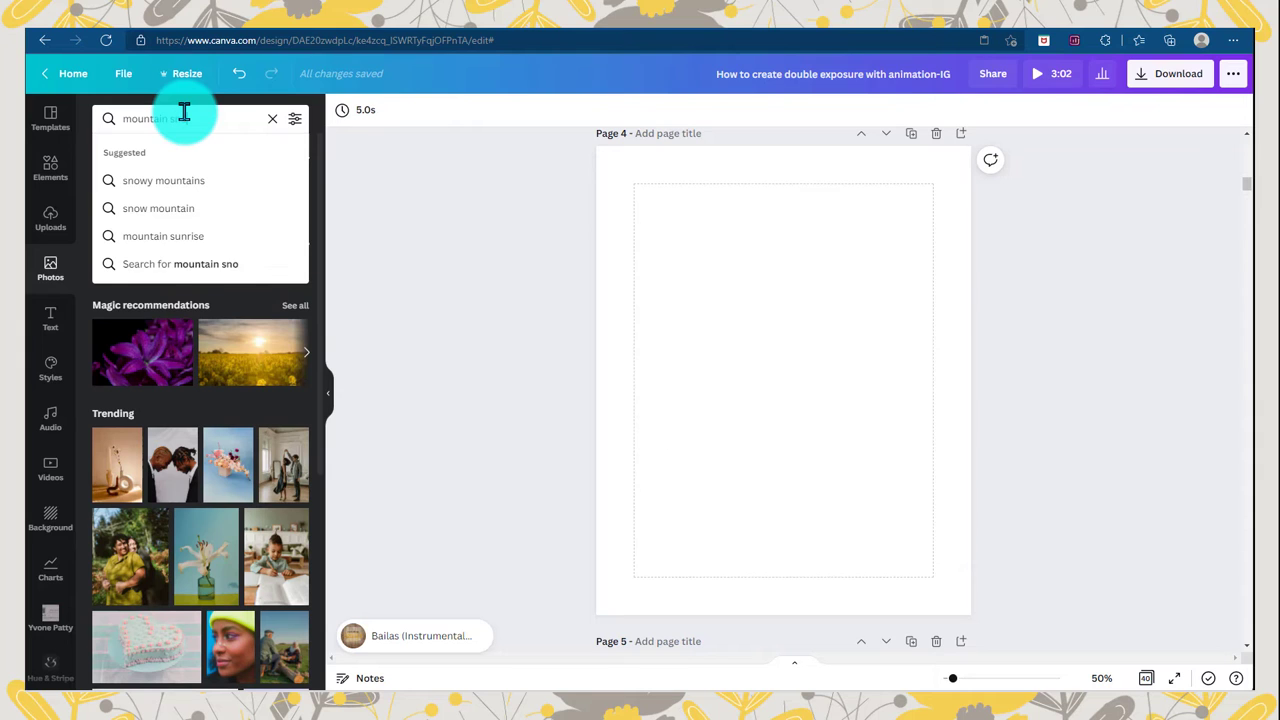
type("w")
Filter the photos by color #6C74B3 and run the suggested search for snowy mountains.
left_click(294, 118)
left_click(117, 185)
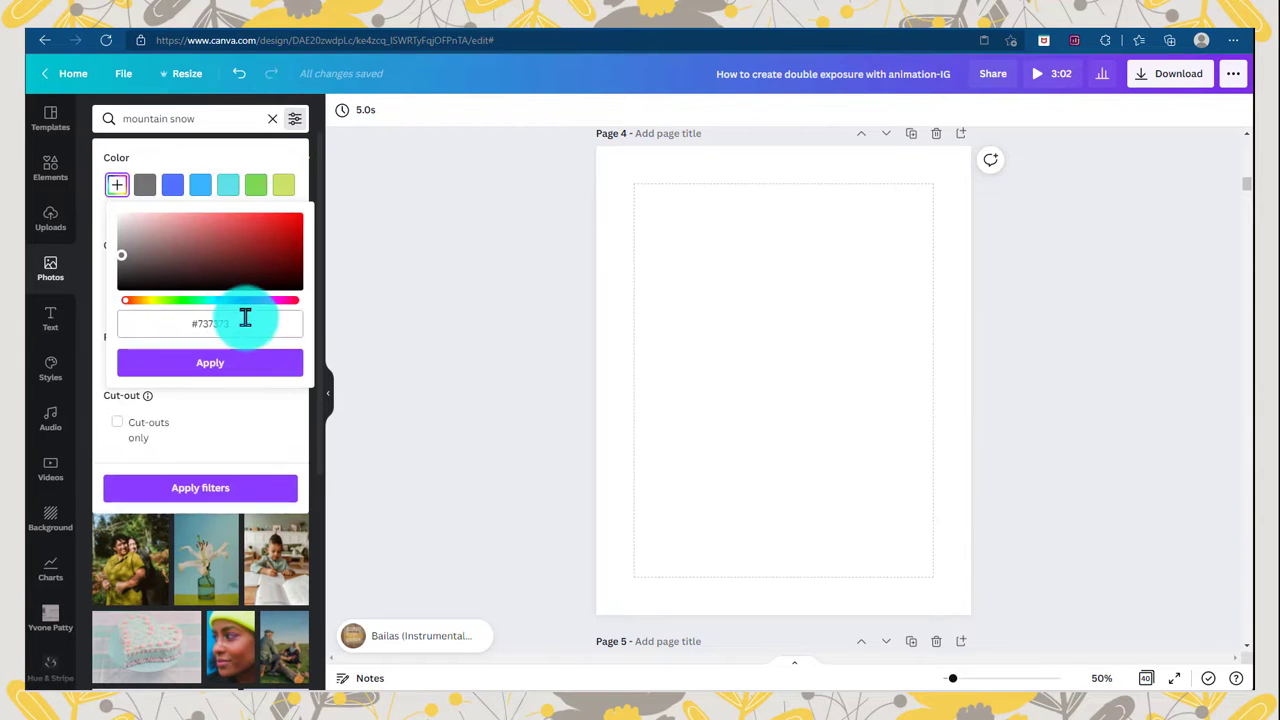
left_click(187, 323)
key("ctrl+v")
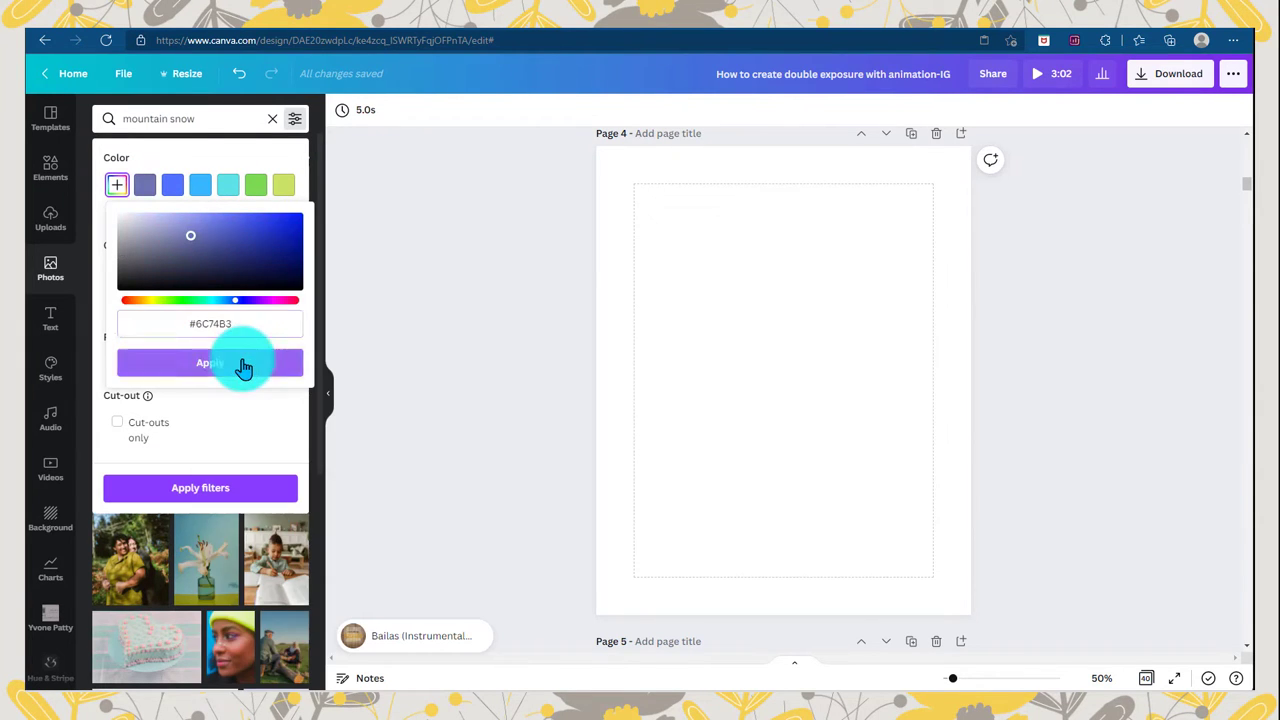
left_click(243, 362)
left_click(243, 489)
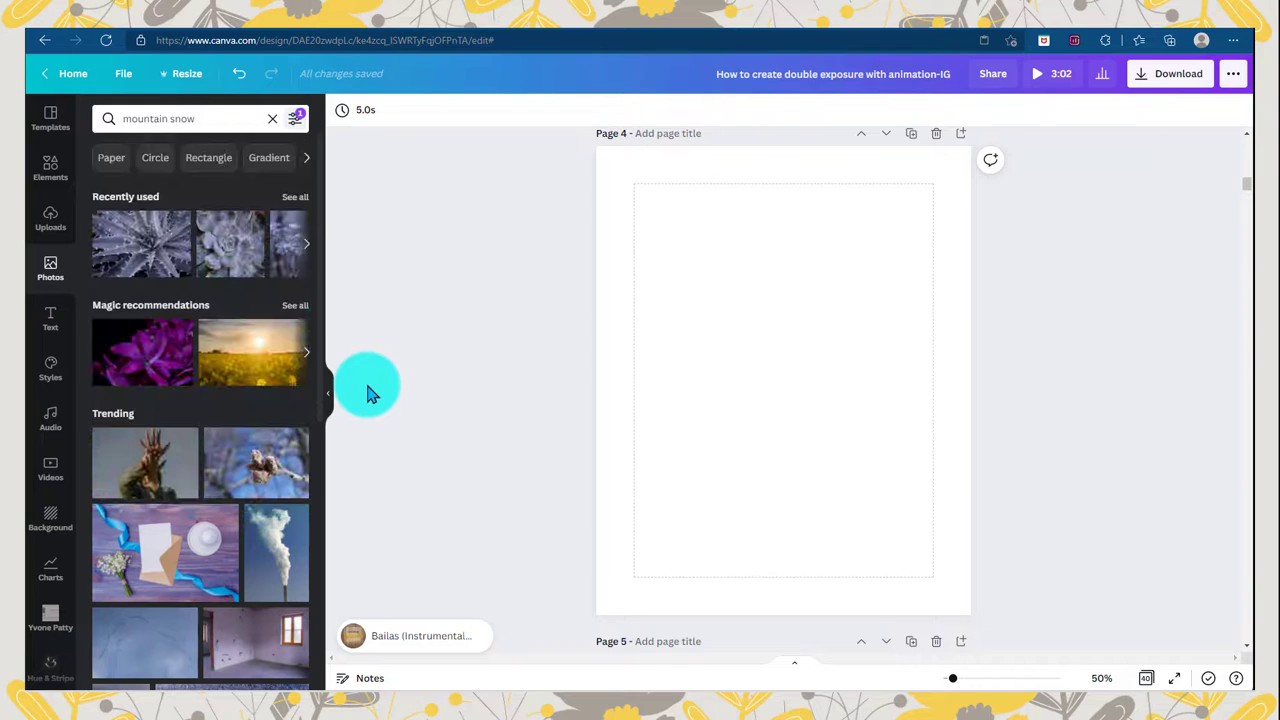
left_click(234, 121)
left_click(216, 182)
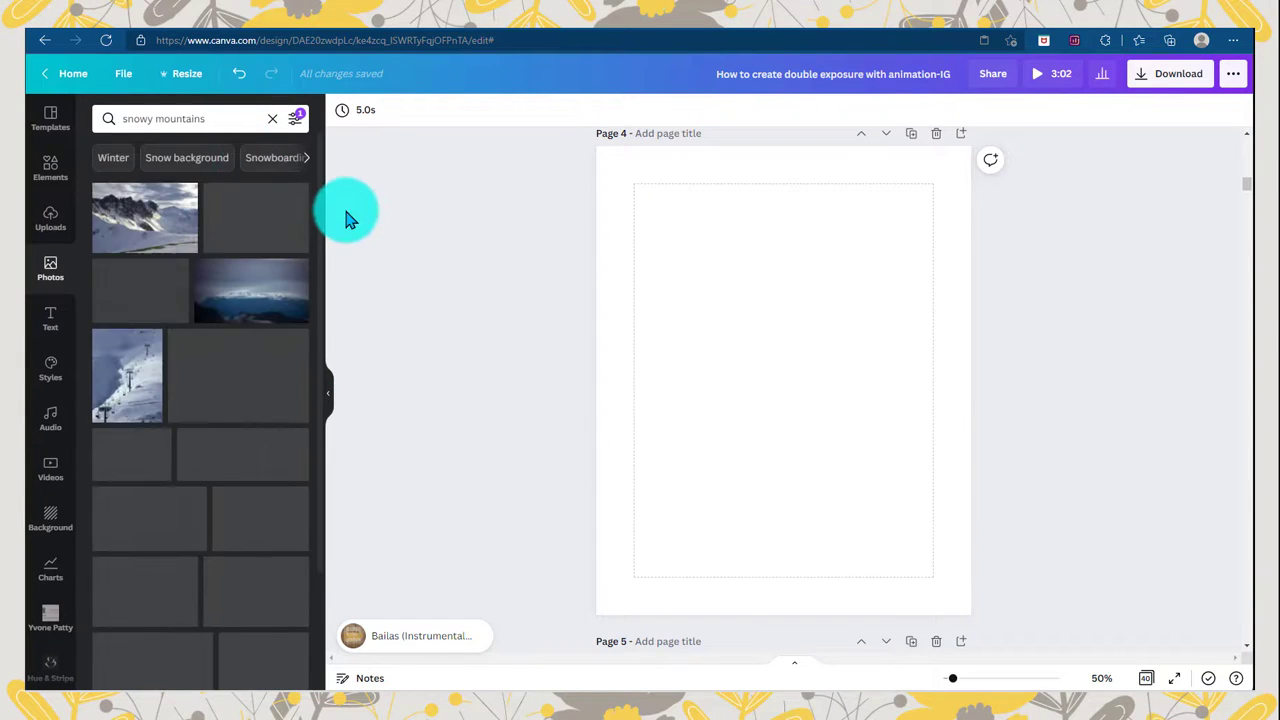
Replace the search term with "trees" and search the color-filtered photos.
left_click(155, 117)
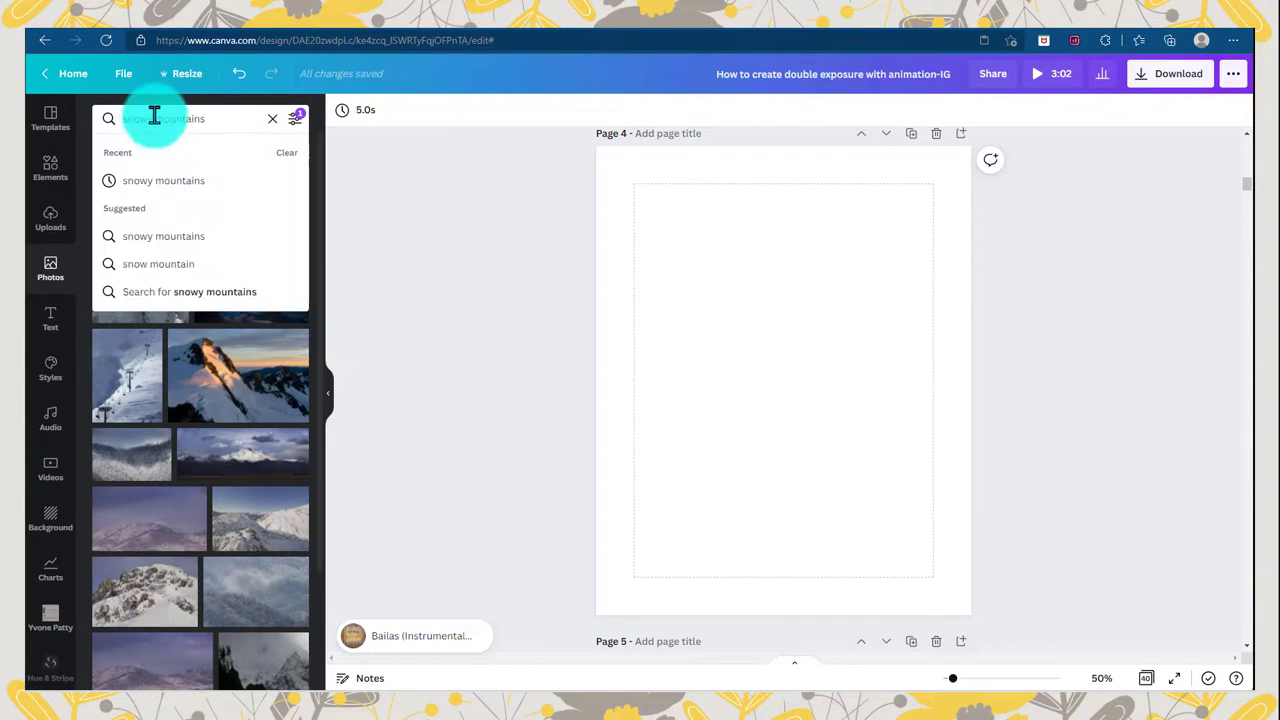
key("BackSpace")
key("BackSpace")
key("BackSpace")
key("BackSpace")
key("BackSpace")
key("BackSpace")
key("BackSpace")
key("BackSpace")
key("BackSpace")
key("BackSpace")
key("BackSpace")
key("BackSpace")
key("BackSpace")
key("BackSpace")
key("BackSpace")
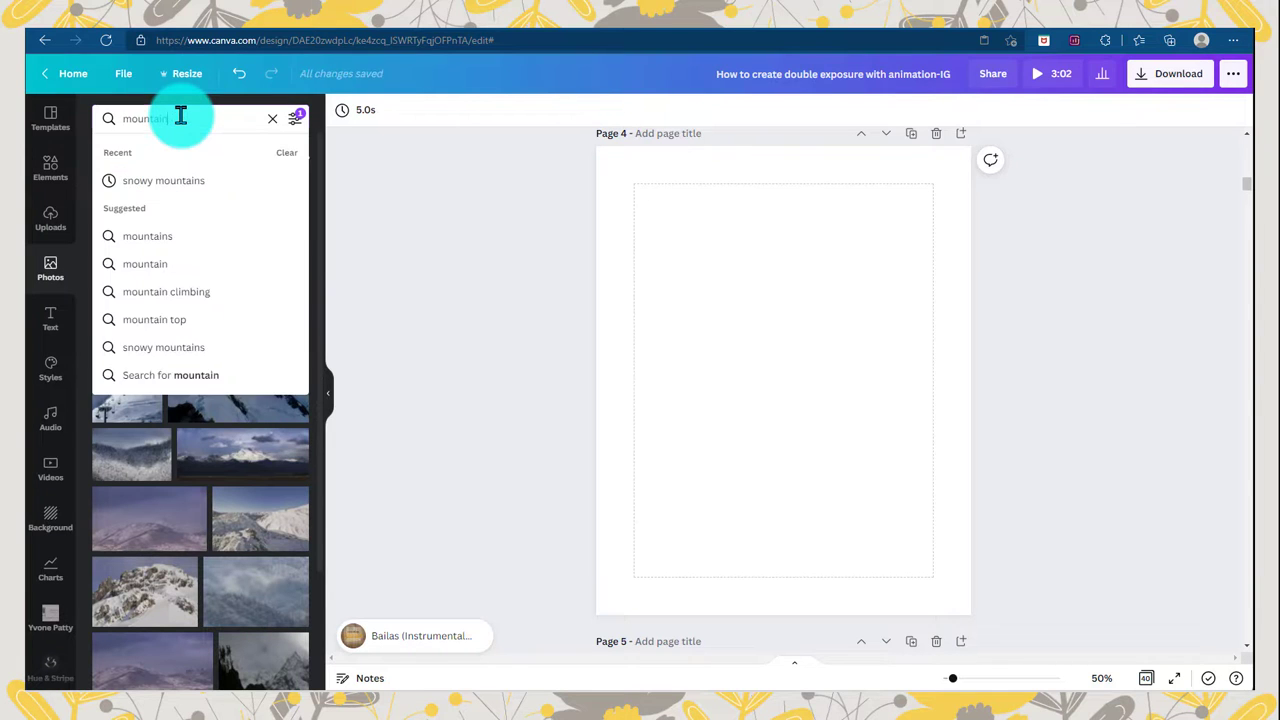
type("trees")
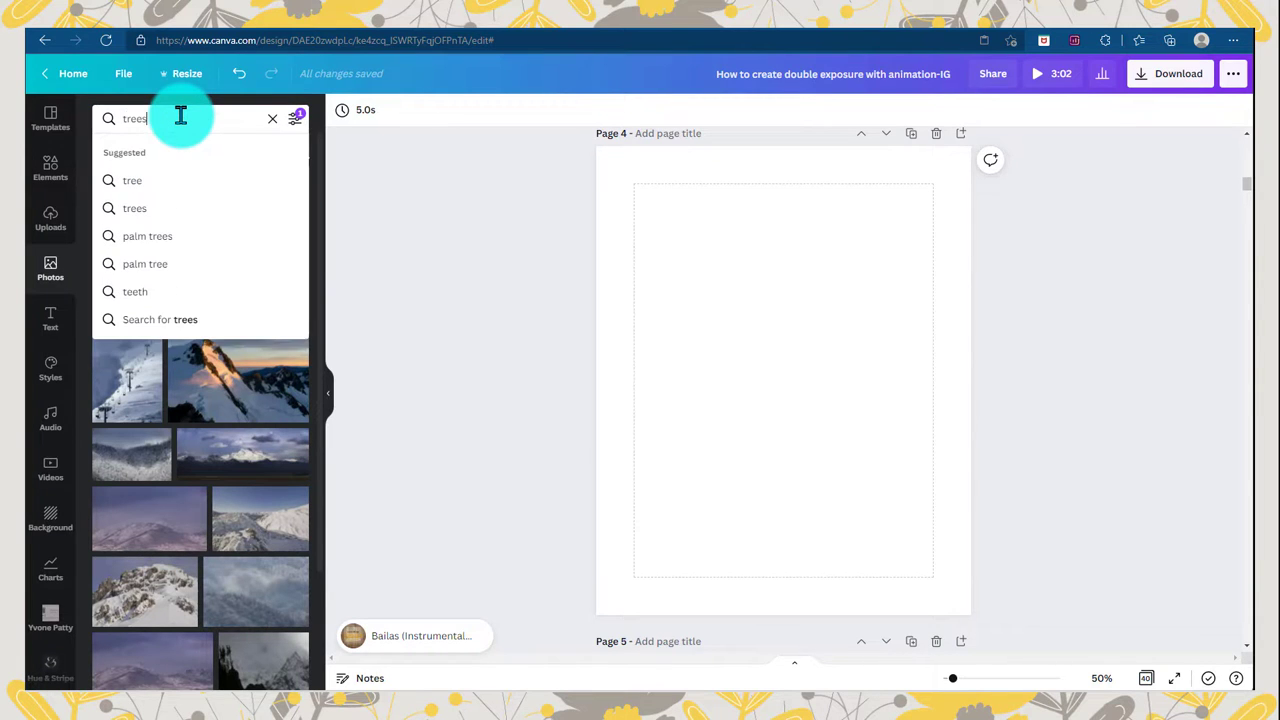
key("Return")
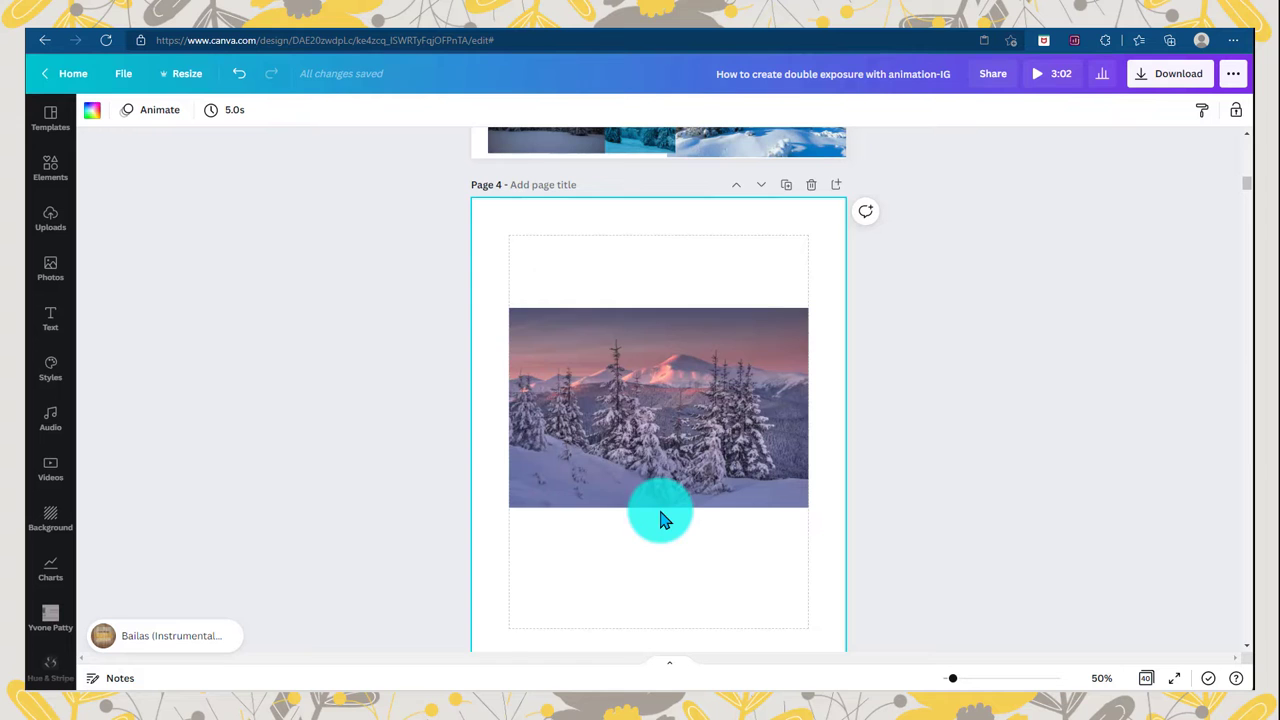
left_click(643, 429)
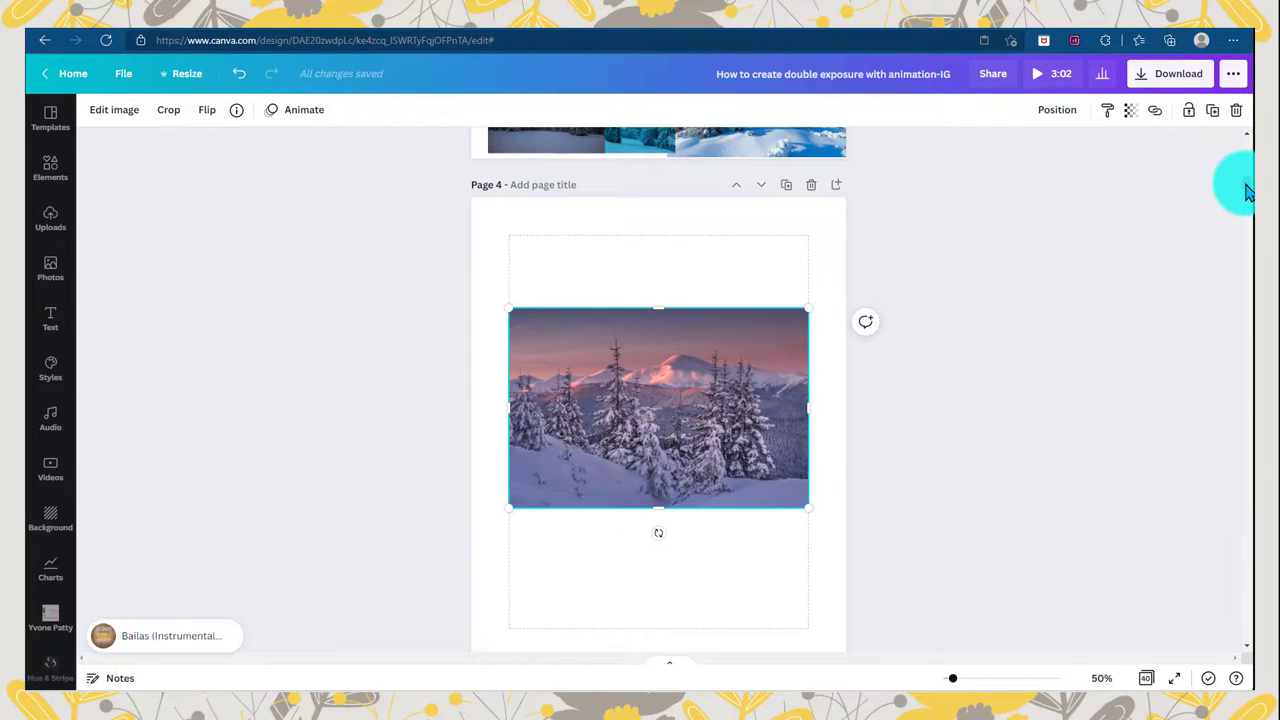
scroll(1245, 180, "down", 1)
scroll(1245, 180, "up", 2)
left_click(700, 434)
scroll(700, 438, "down", 3)
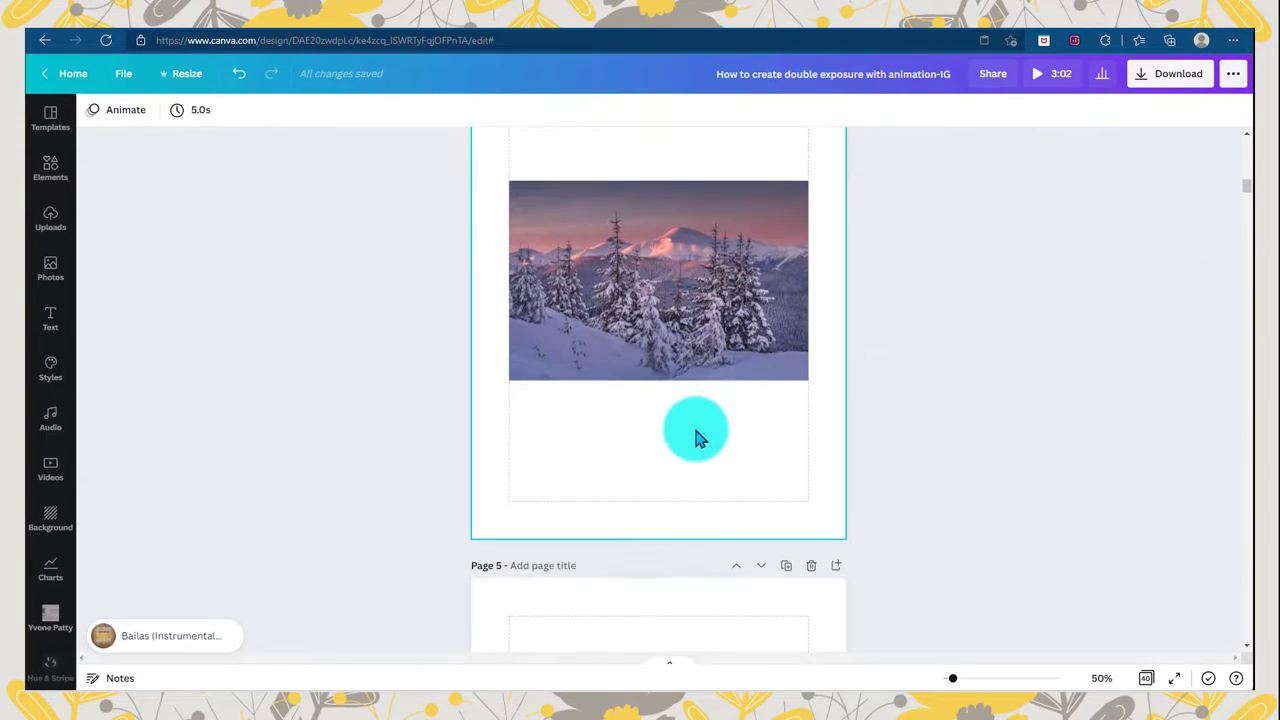
scroll(700, 438, "up", 1)
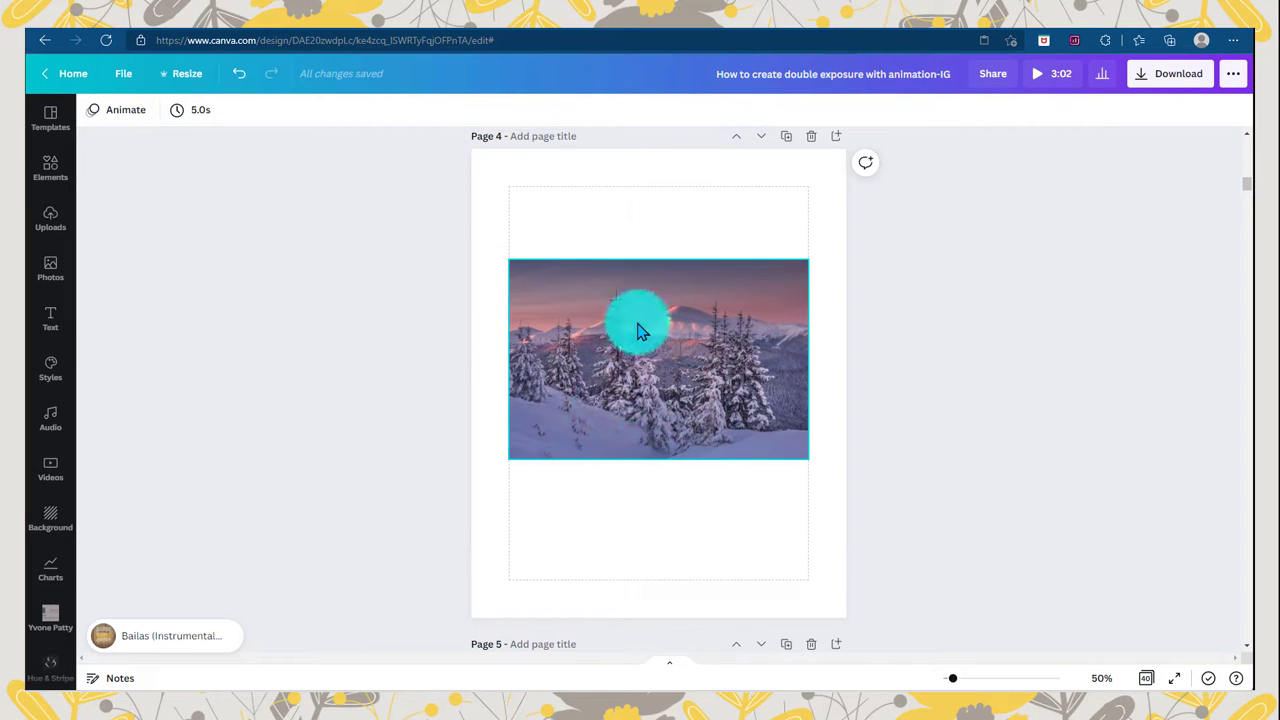
Apply the Luna effect from Photogenic to the snowy trees photo on page 4.
left_click(551, 309)
left_click(114, 109)
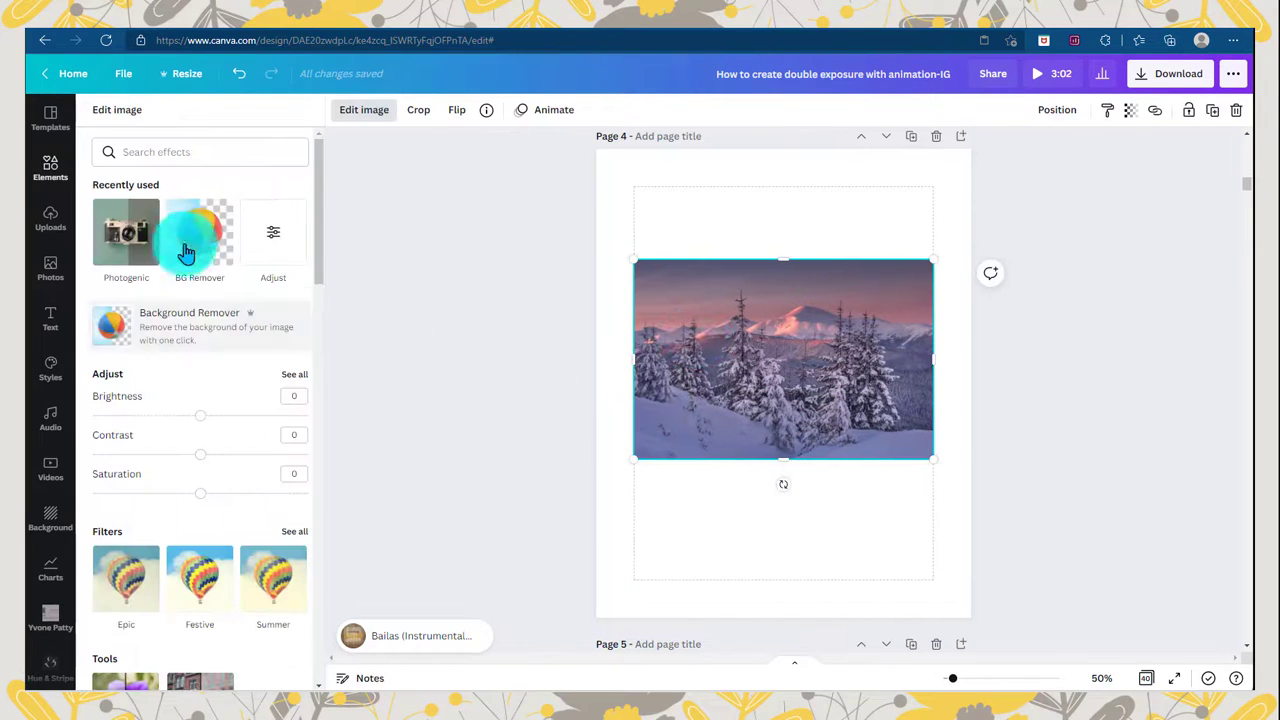
left_click(185, 253)
left_click_drag(323, 266, 329, 217)
left_click(129, 363)
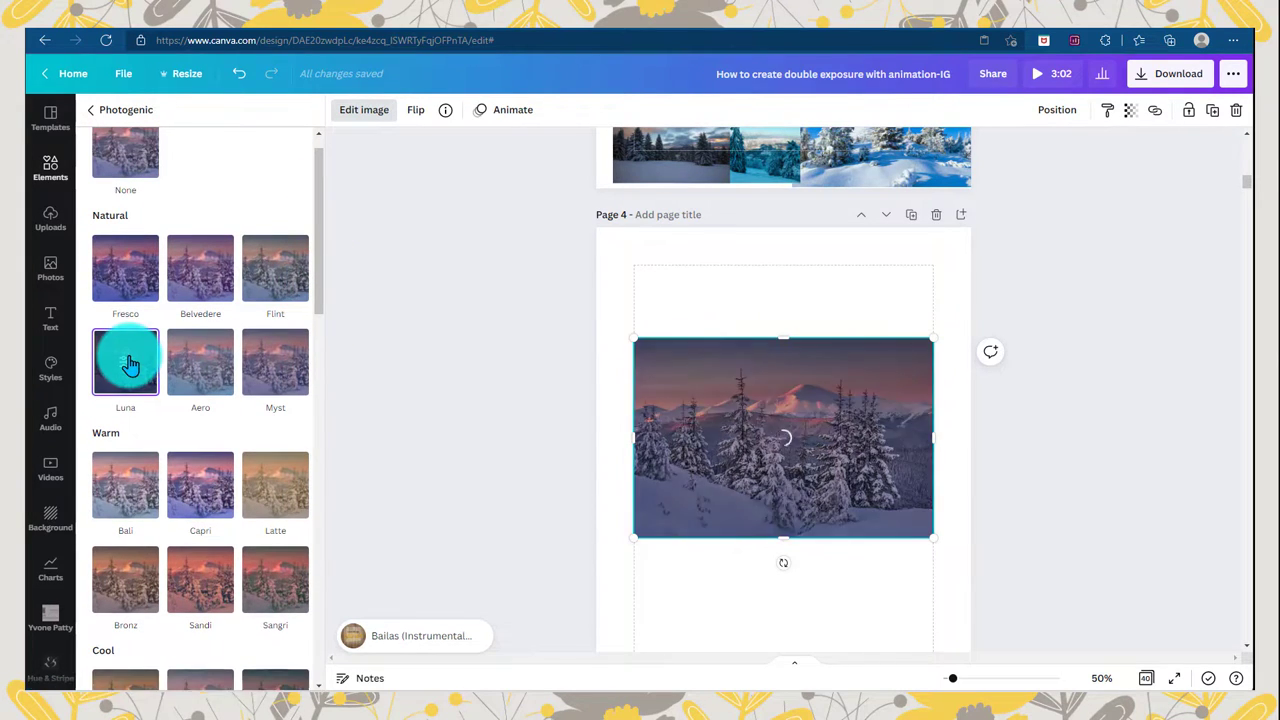
left_click(272, 668)
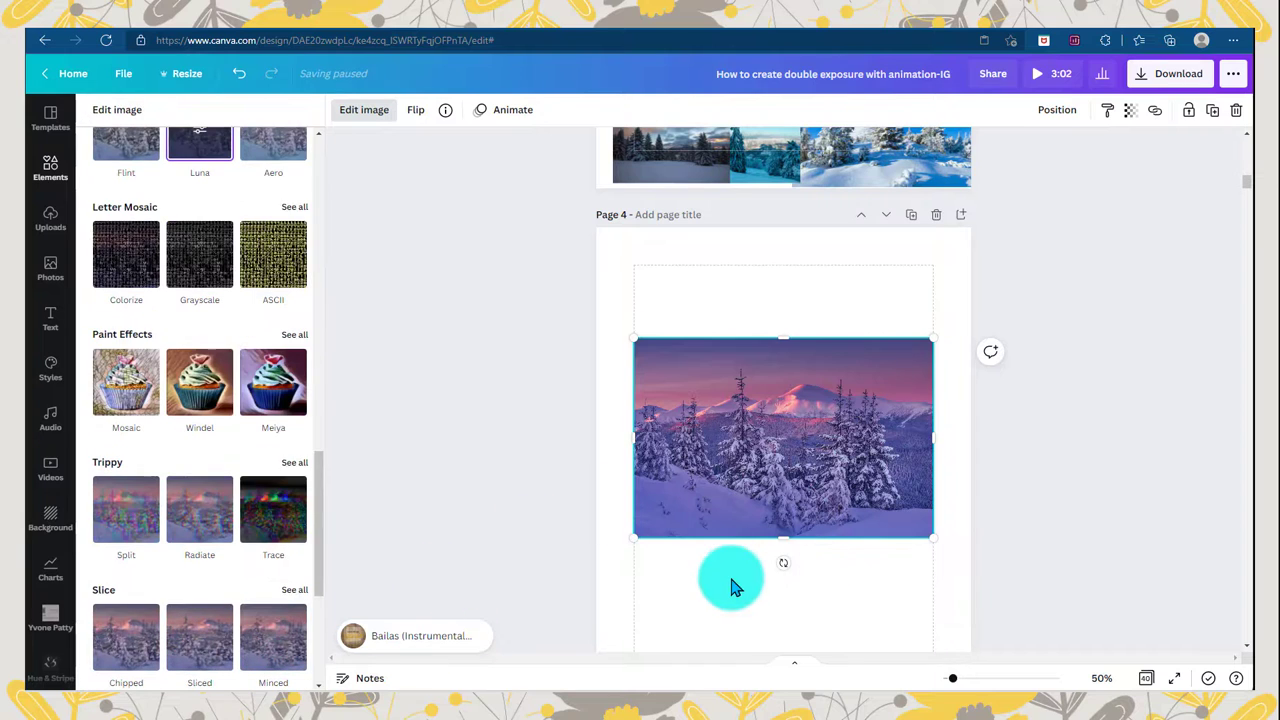
Move the snowy trees photo up to the top margin of page 4.
left_click(500, 506)
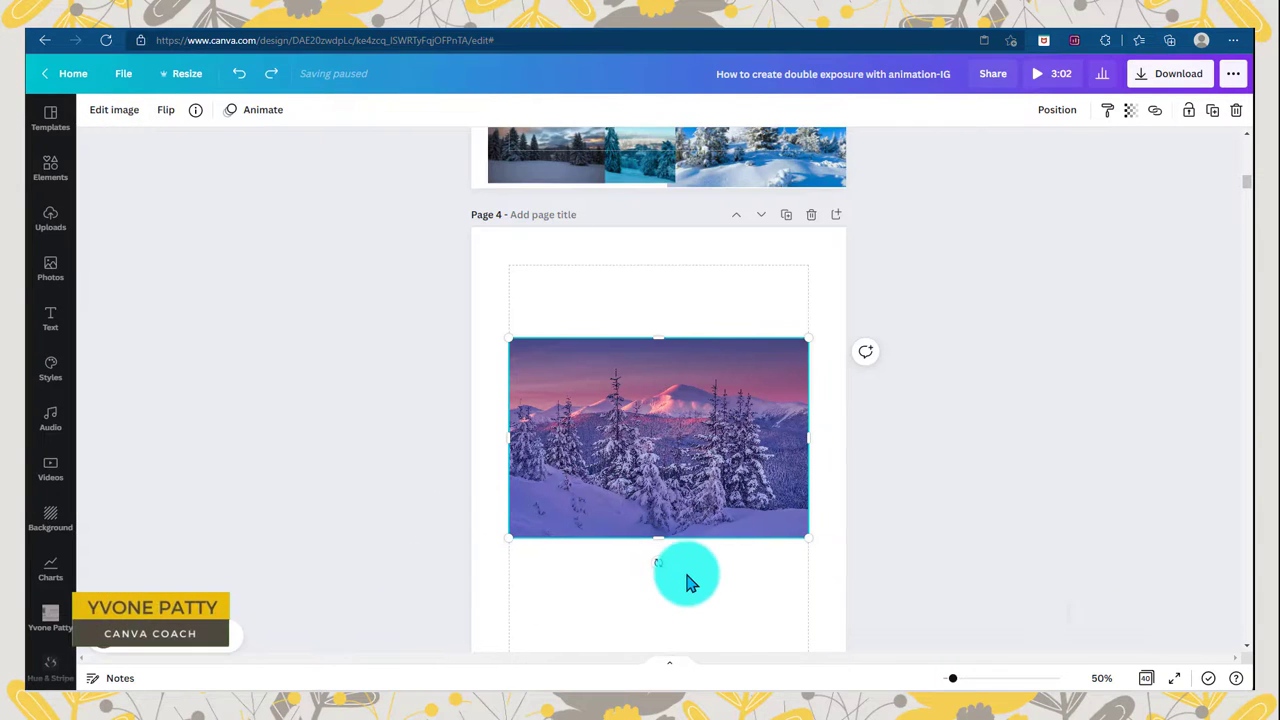
left_click(735, 592)
left_click_drag(709, 491, 711, 429)
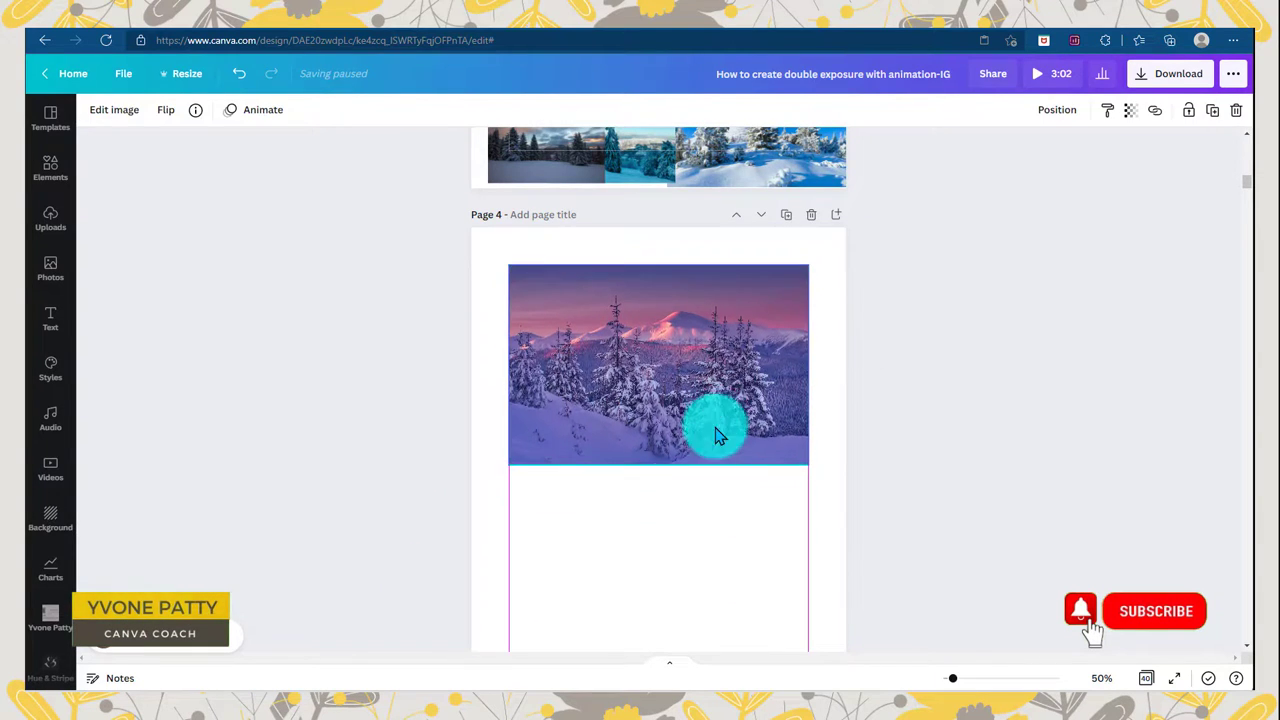
left_click(683, 553)
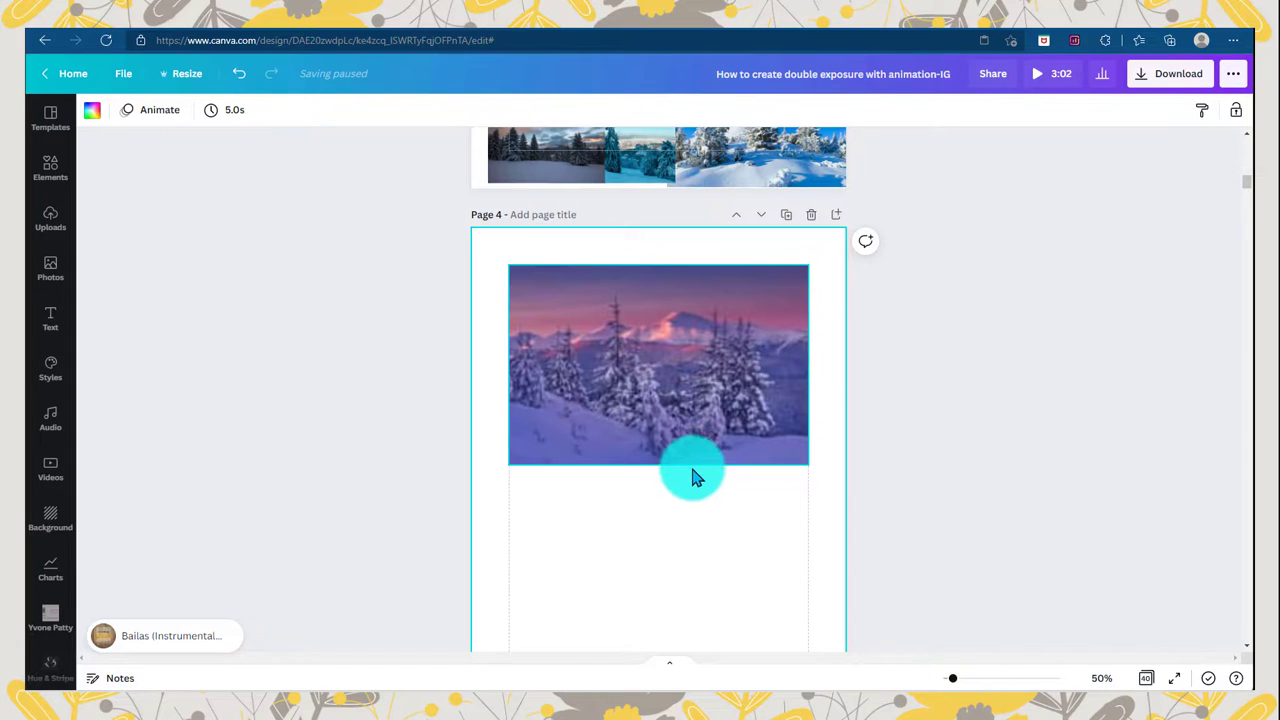
Remove the sky from the snowy trees photo on page 4 with the Background Remover.
left_click(691, 440)
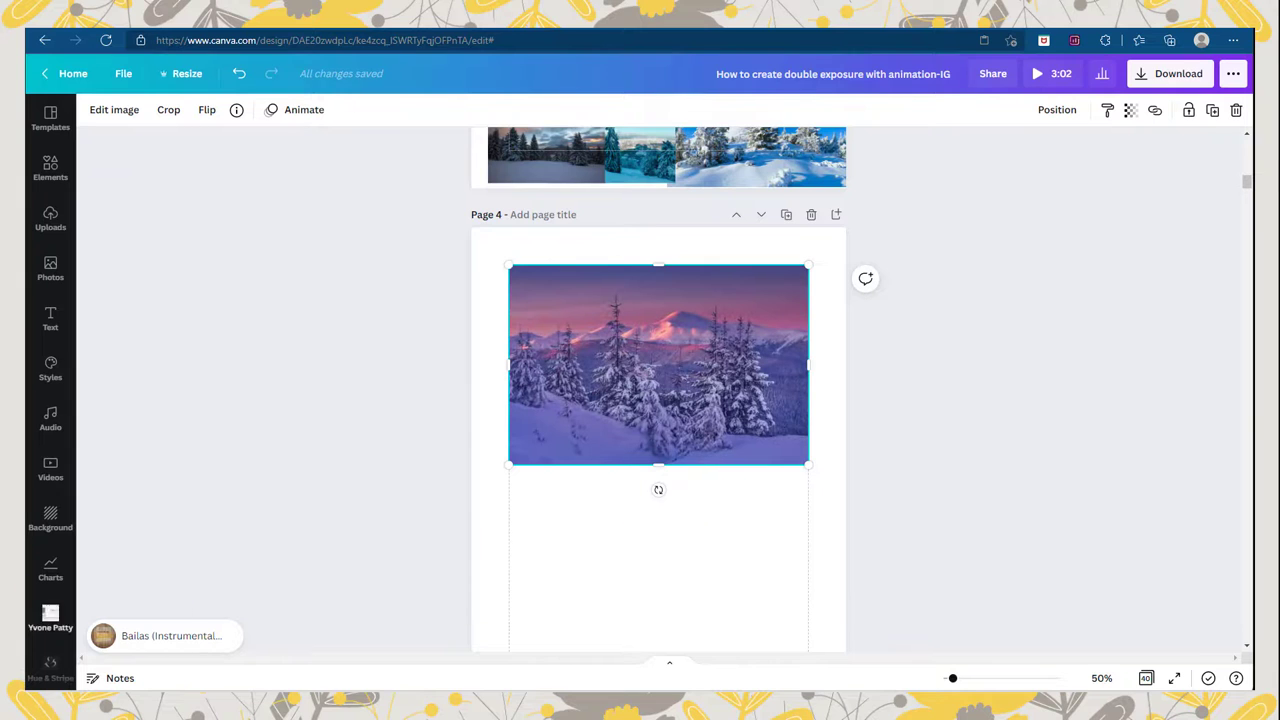
scroll(636, 437, "down", 2)
left_click(636, 437)
left_click(645, 360)
left_click(114, 109)
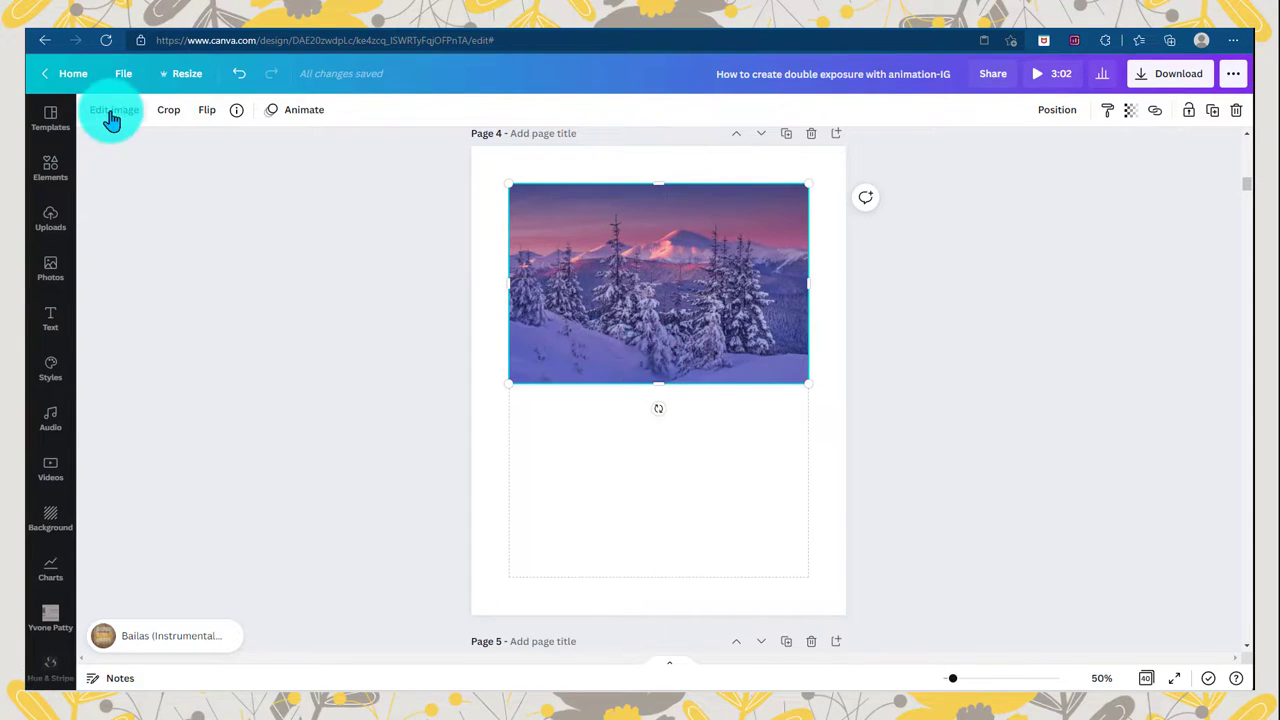
left_click(187, 250)
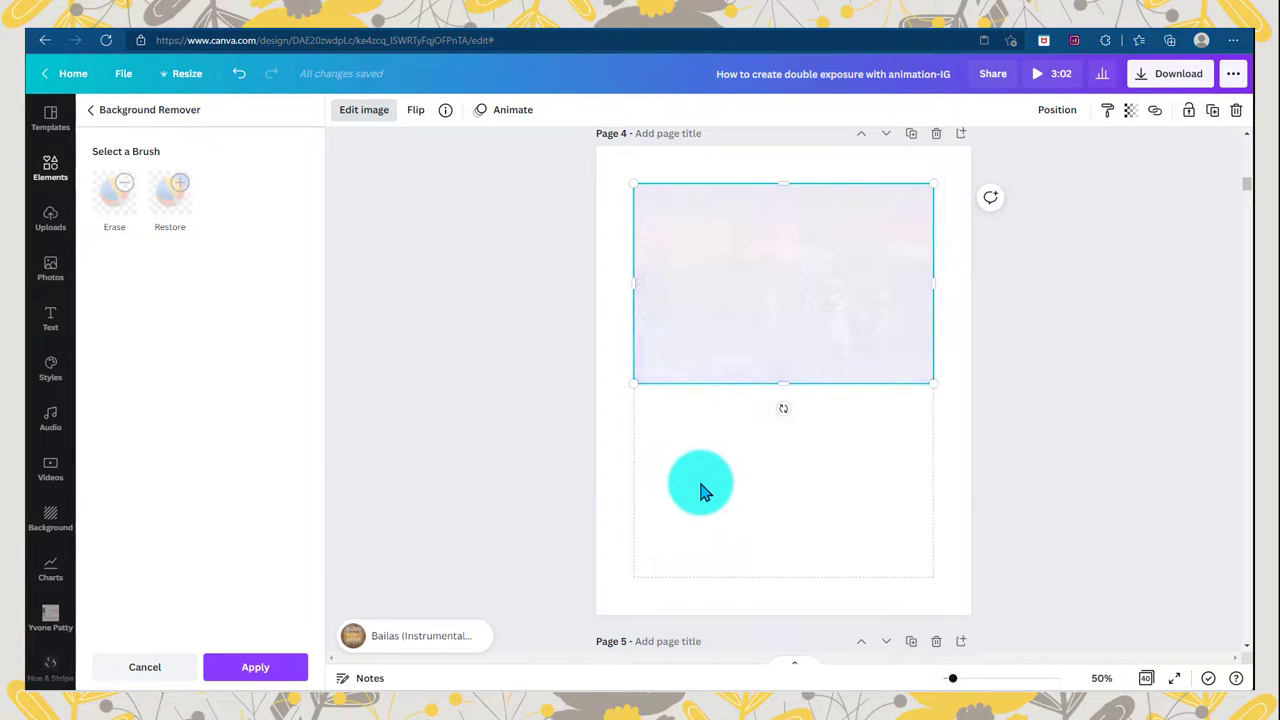
left_click(286, 663)
left_click(795, 470)
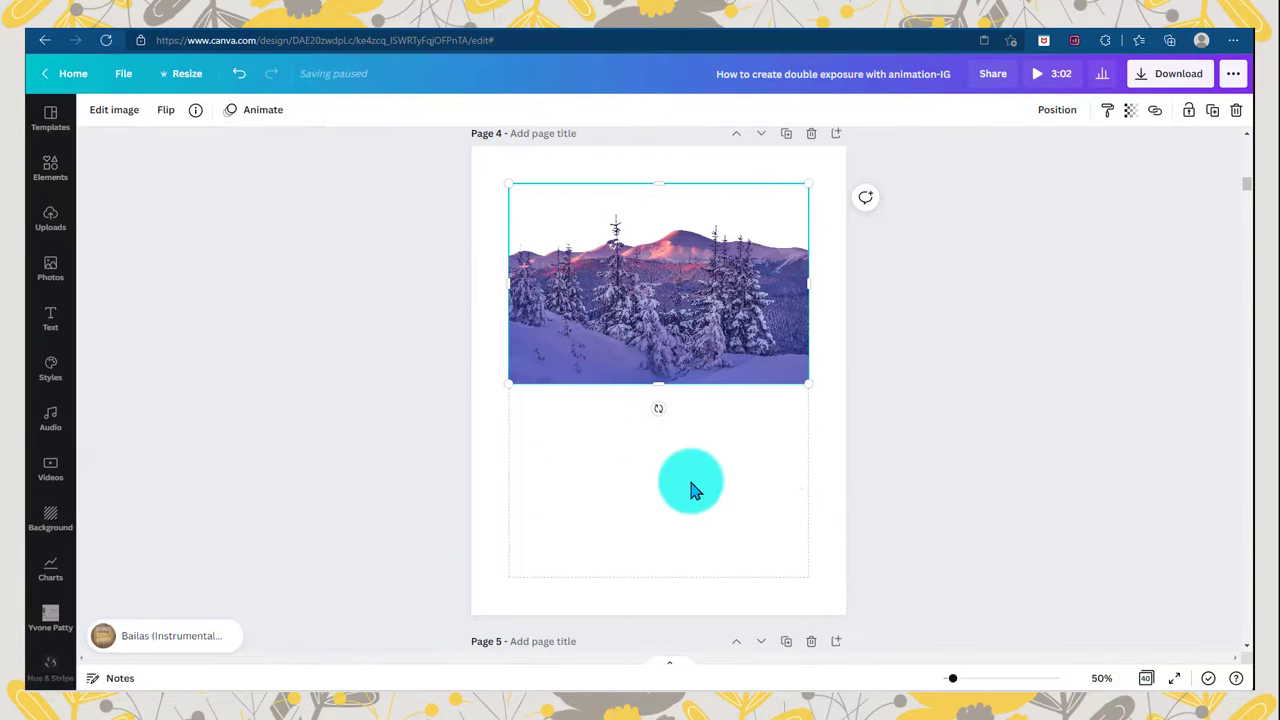
Duplicate the snowy trees photo on page 4 and place the copy directly below the original.
left_click(658, 290)
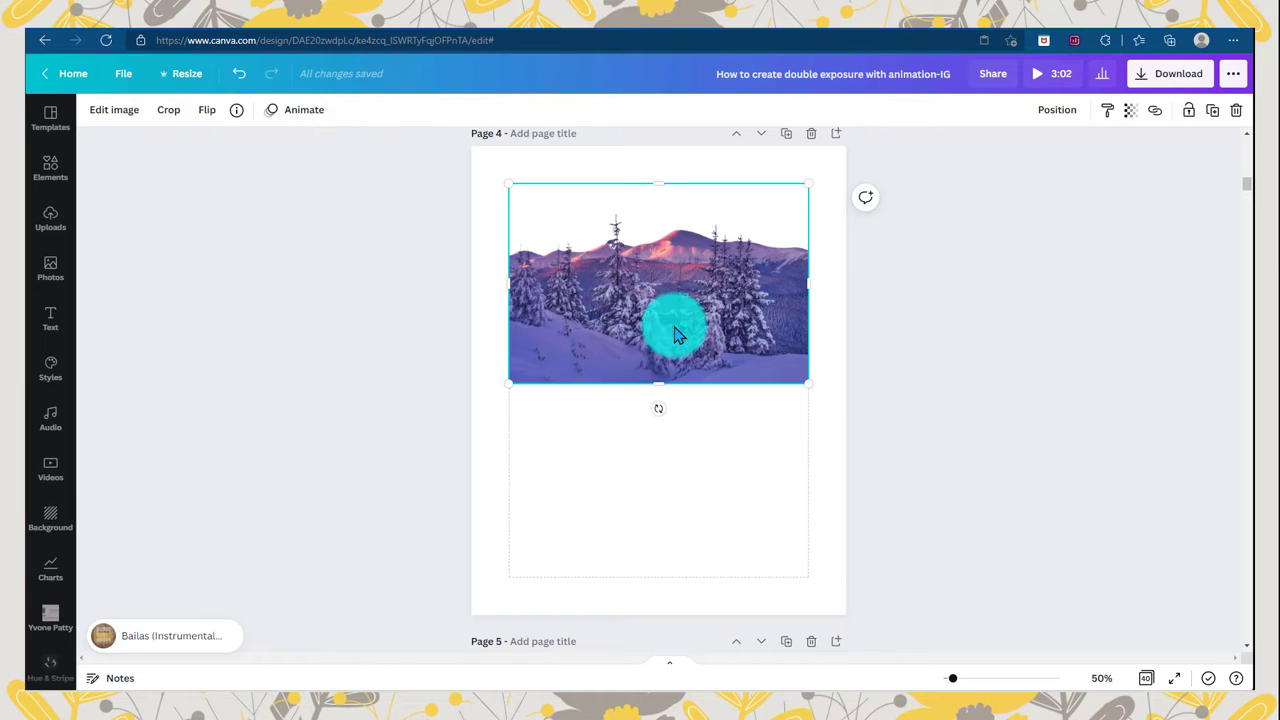
left_click_drag(668, 280, 657, 466)
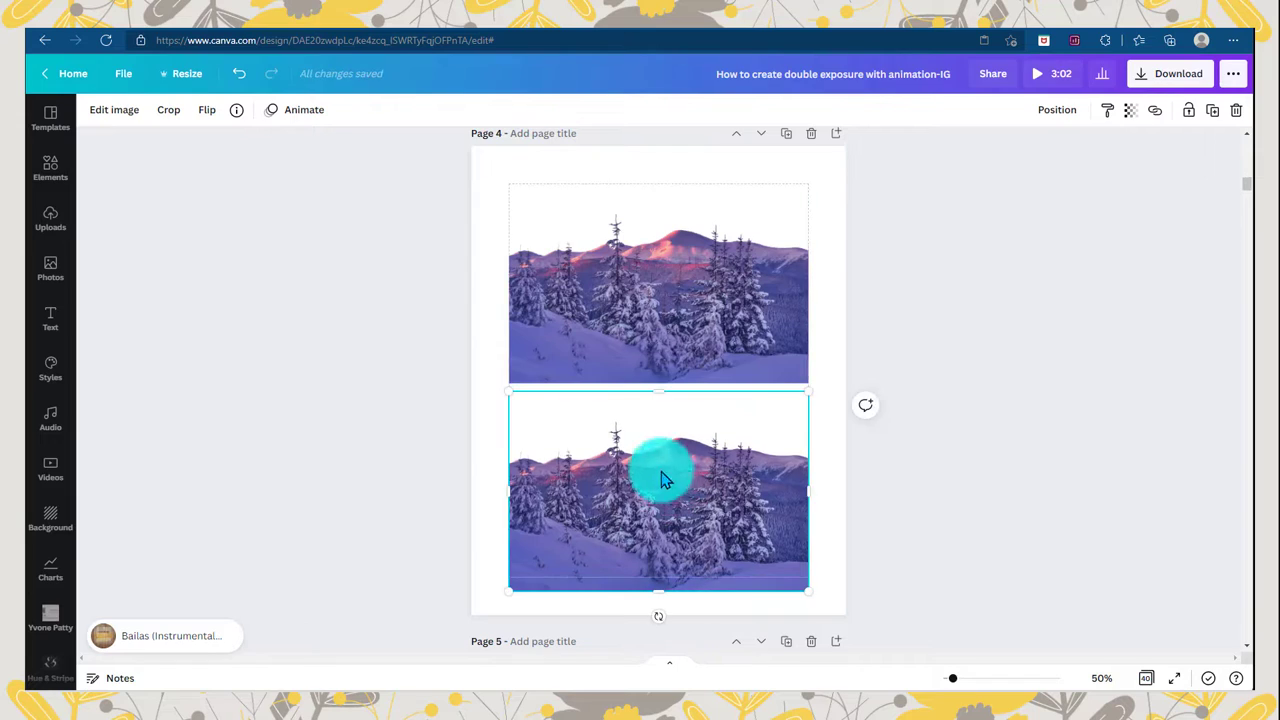
Adjust the lower snowy trees copy on page 4, raising its brightness to 24 and its blur to 25.
left_click(114, 110)
left_click(272, 230)
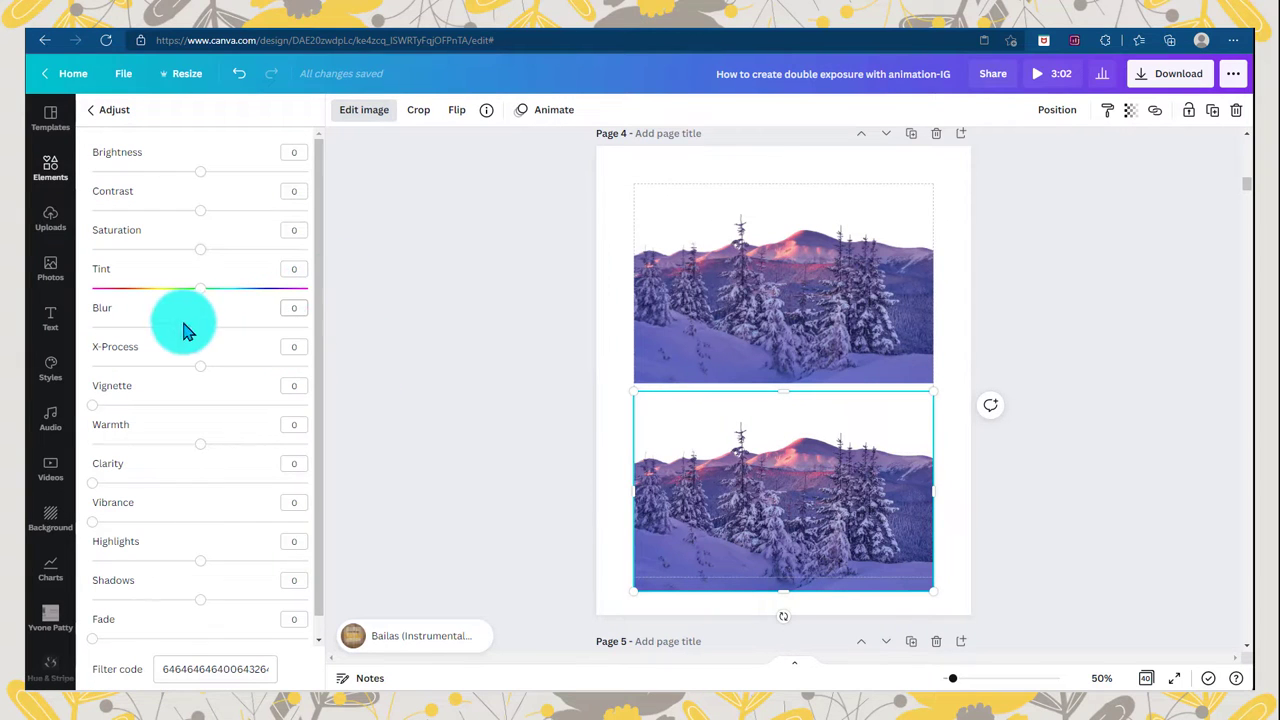
left_click_drag(206, 334, 215, 338)
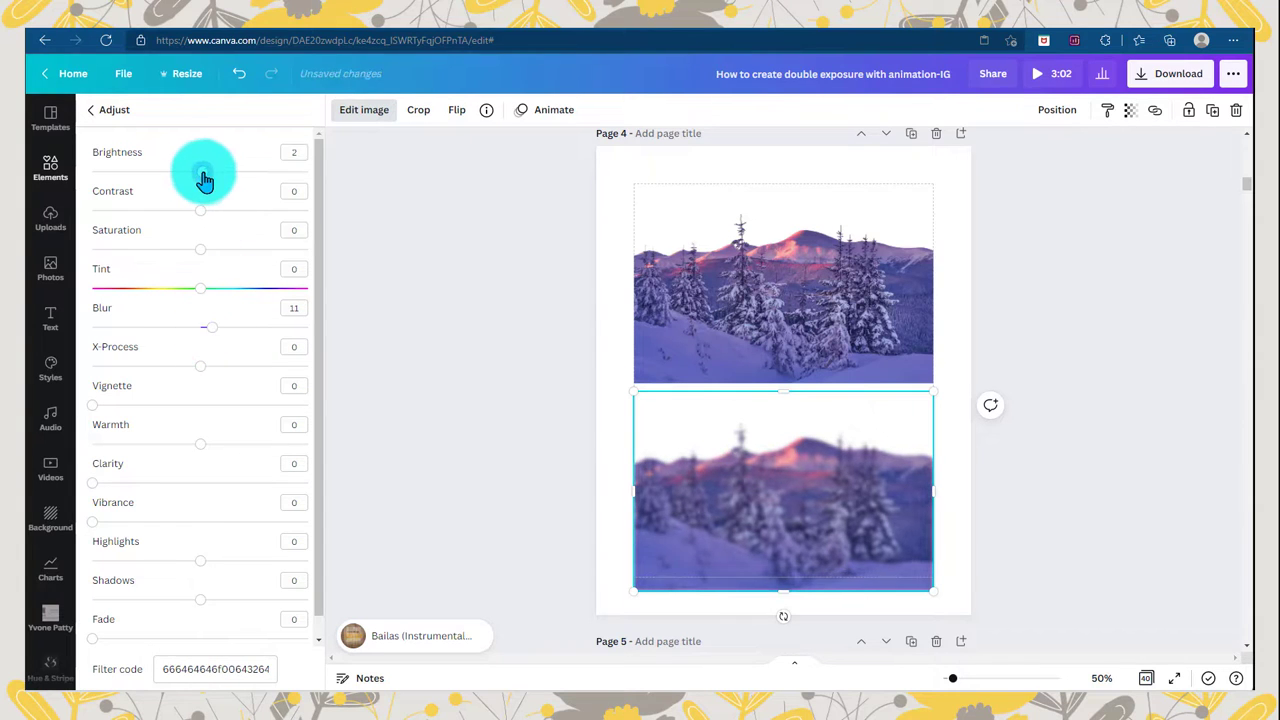
left_click_drag(204, 178, 217, 182)
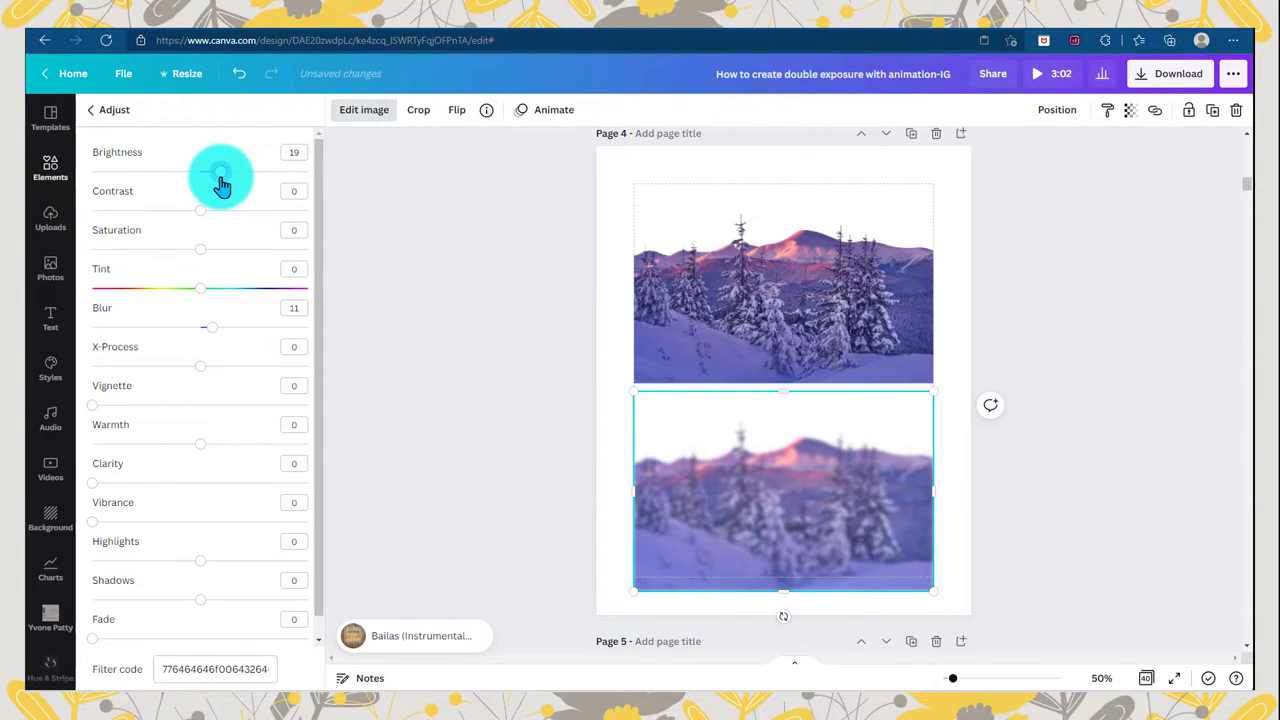
left_click_drag(224, 185, 224, 185)
left_click_drag(211, 334, 227, 338)
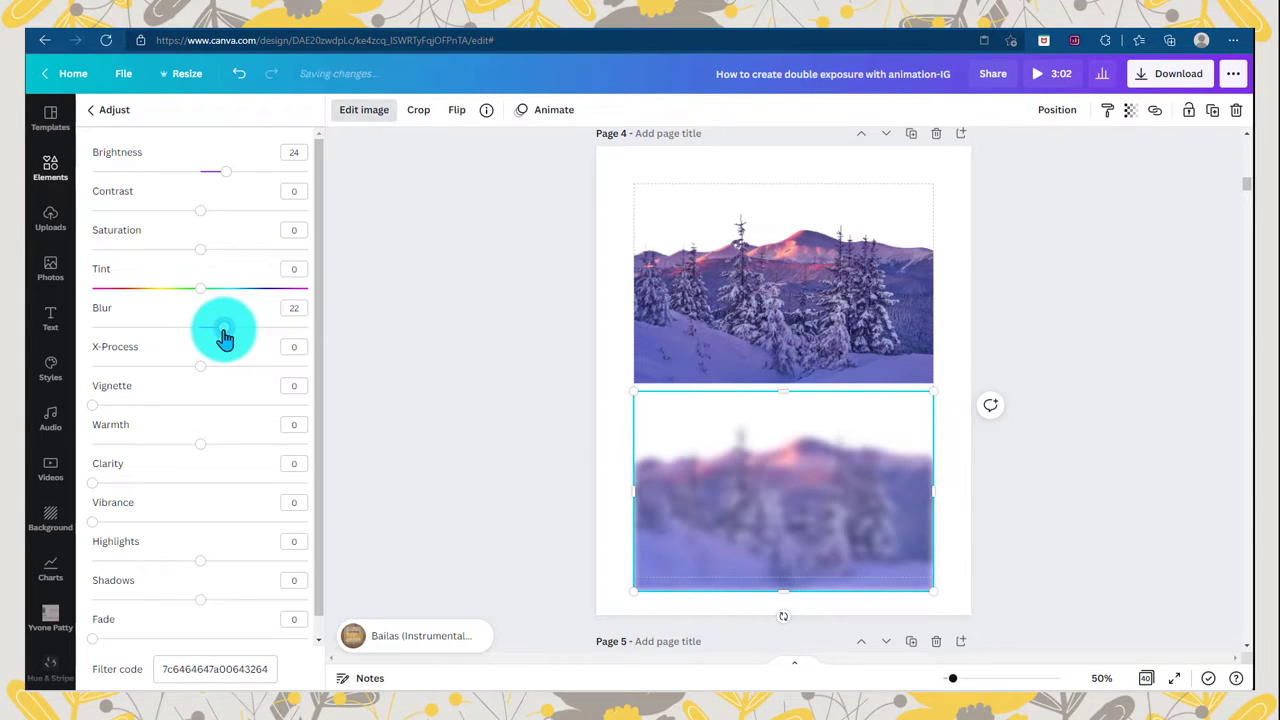
left_click_drag(229, 338, 229, 338)
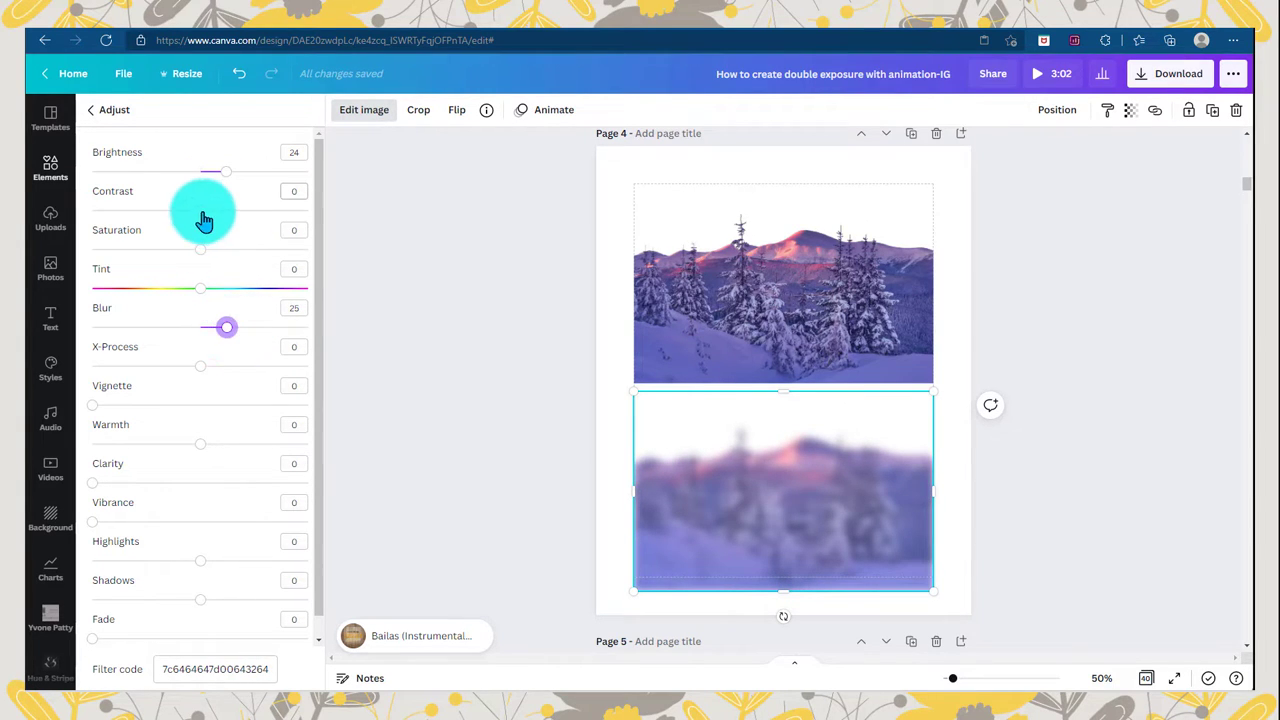
mouse_move(184, 257)
left_mouse_down()
mouse_move(166, 251)
mouse_move(200, 258)
left_mouse_up()
left_click_drag(200, 211, 236, 176)
left_click(405, 527)
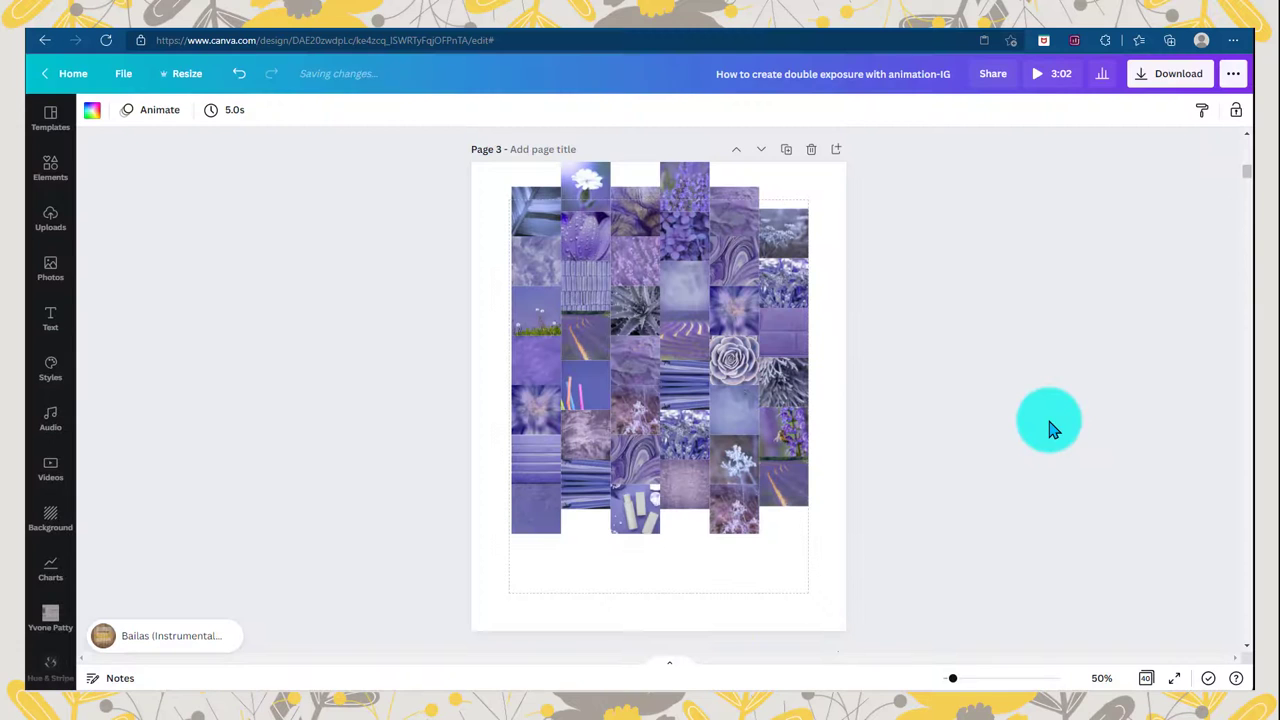
Move the purple-tinted portrait cut-out from page 2 onto the photo grid on page 3, fitting it to the page margins.
scroll(951, 408, "up", 3)
left_click_drag(543, 236, 530, 647)
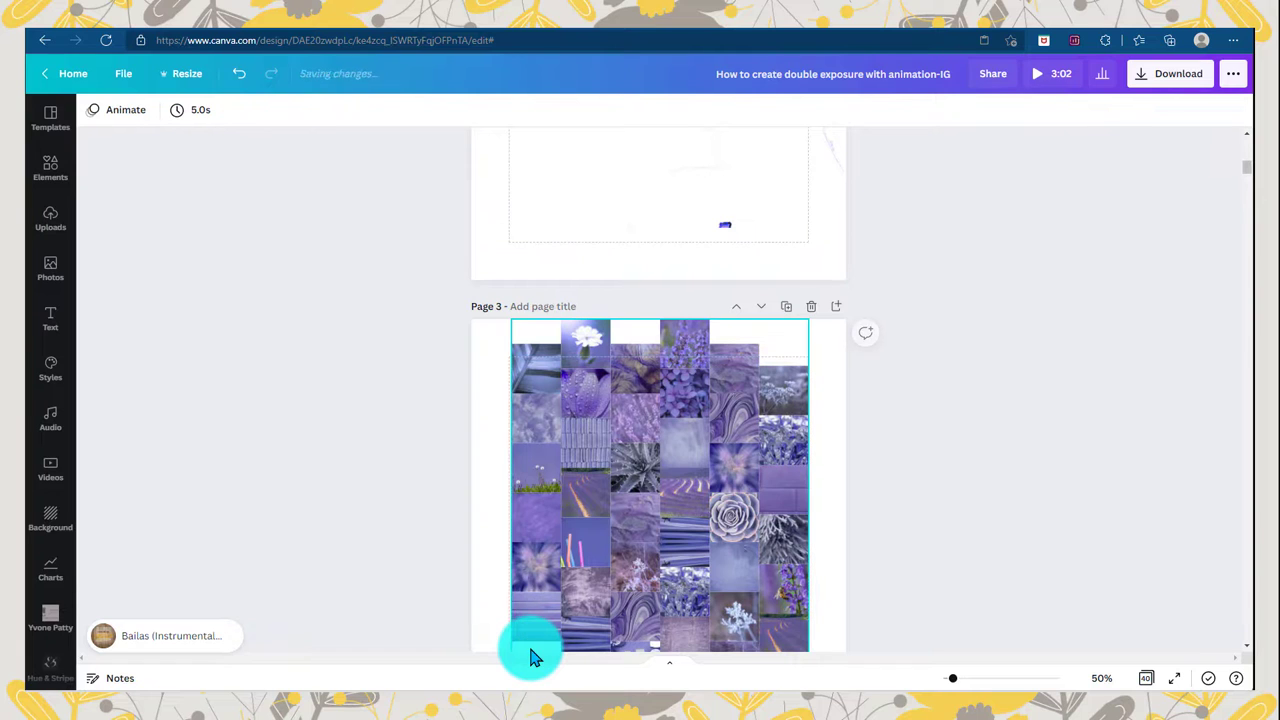
key("ctrl+z")
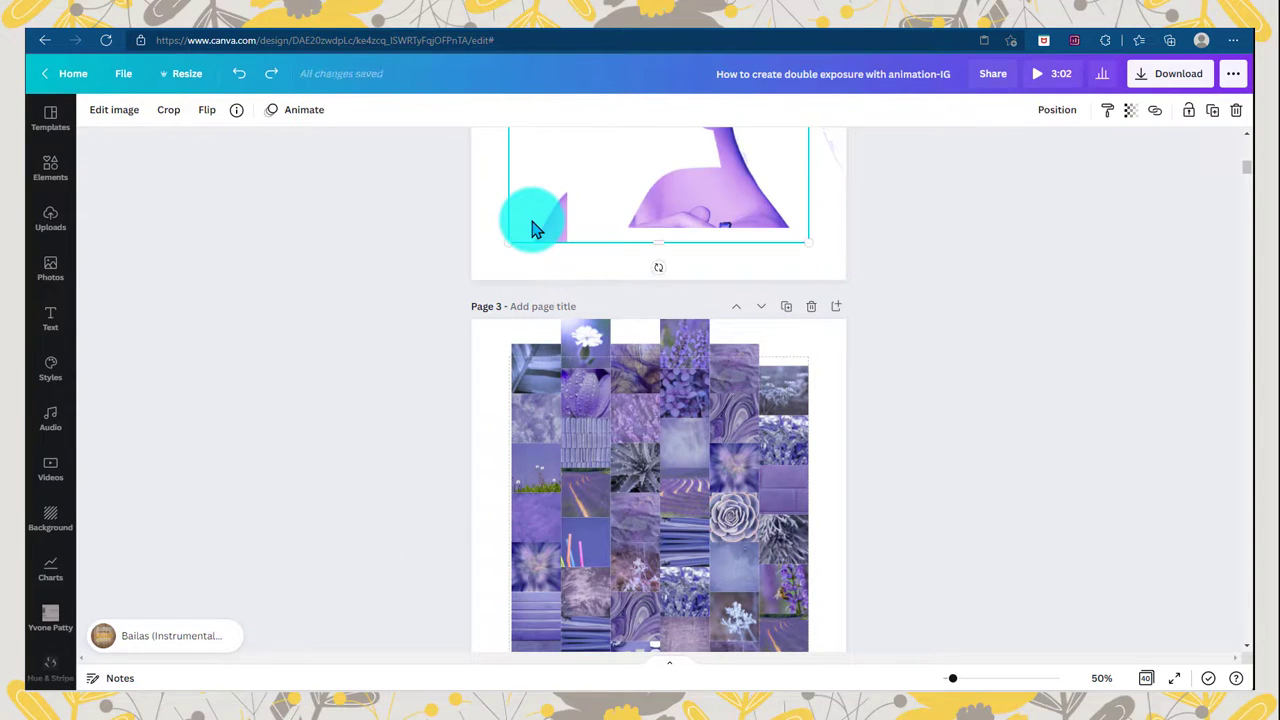
left_click_drag(533, 229, 540, 440)
left_click(800, 523)
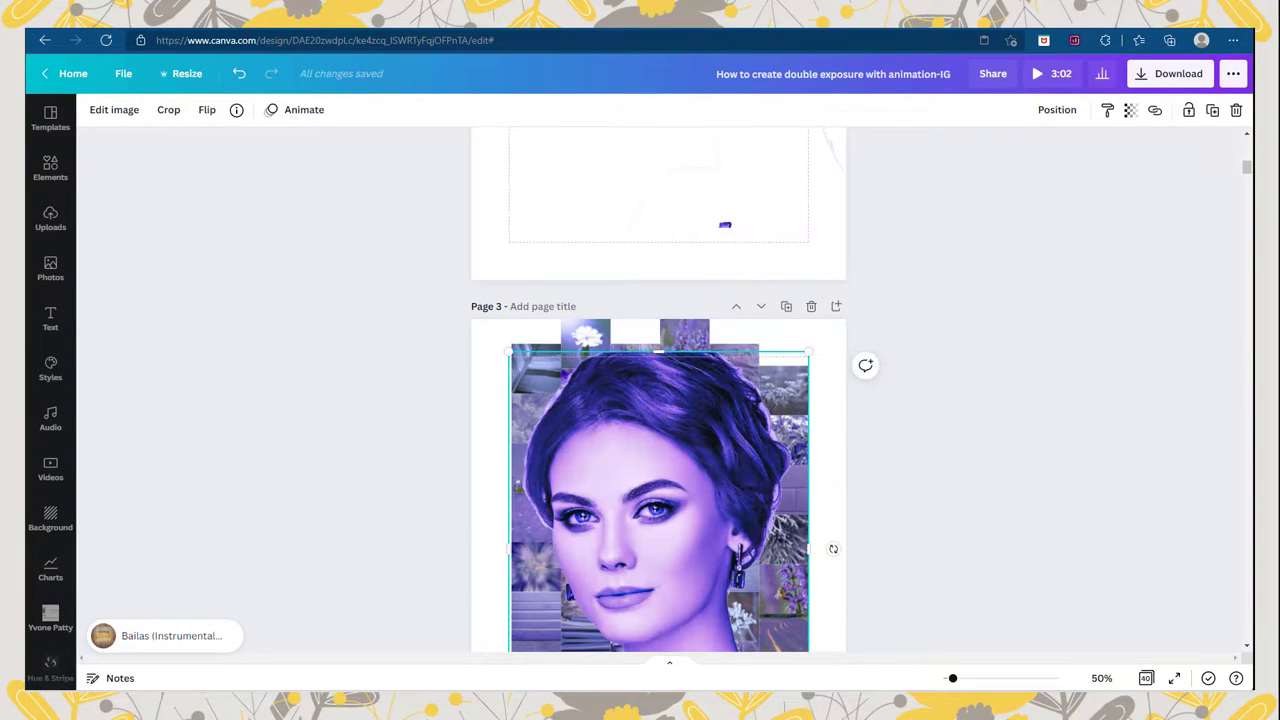
left_click_drag(1247, 171, 1245, 183)
left_click(1231, 194)
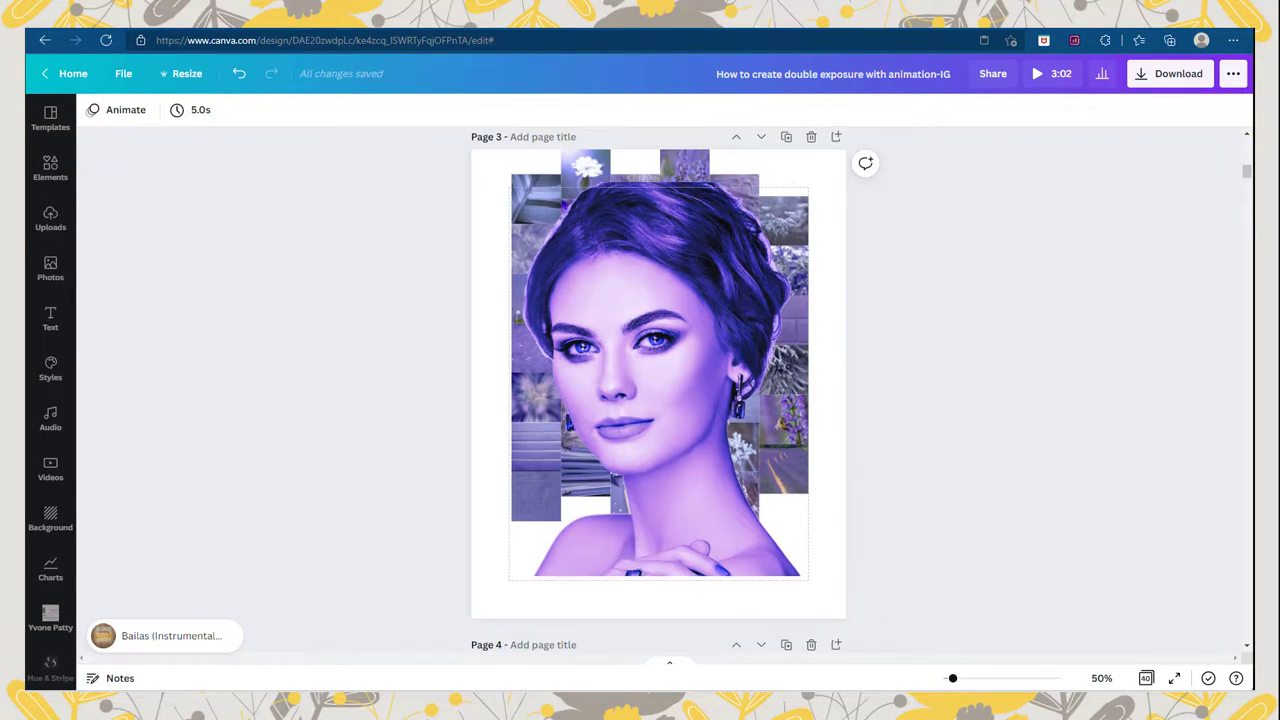
left_click_drag(676, 520, 670, 514)
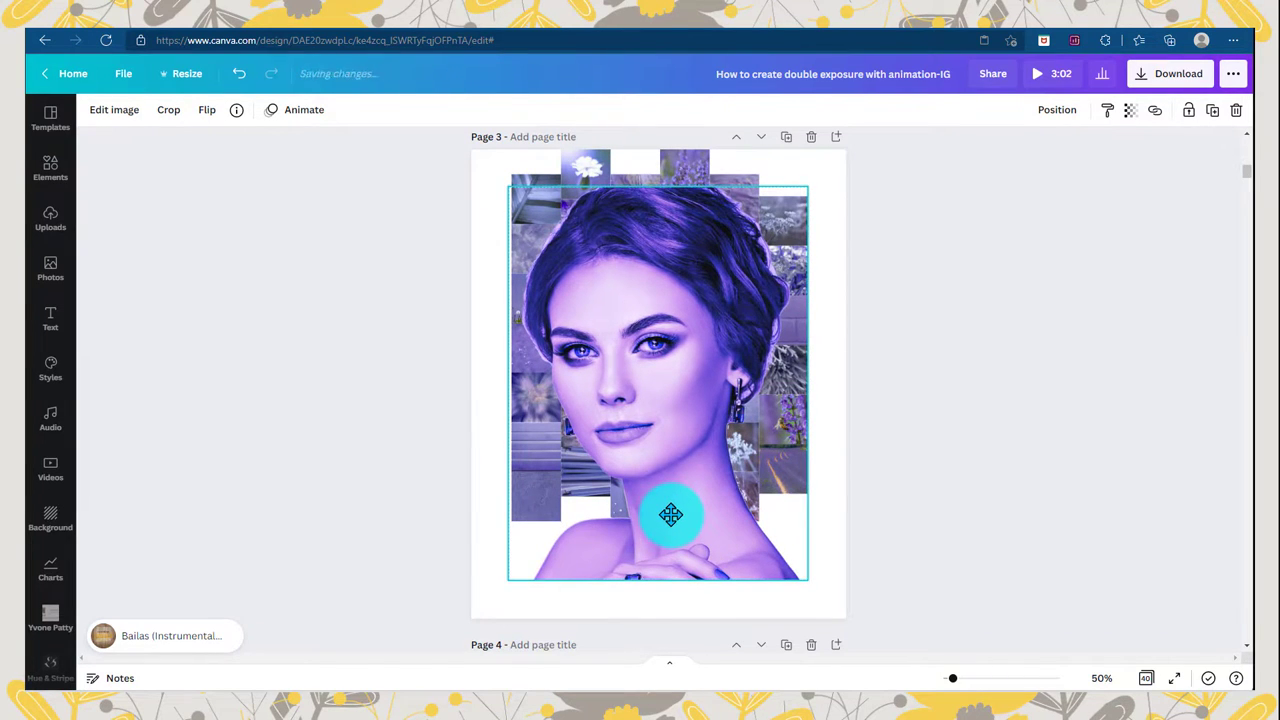
Move the sharp snowy trees photo from page 4 onto the page 3 portrait's shoulders and crop off its lower part.
scroll(658, 390, "down", 1)
scroll(849, 471, "down", 3)
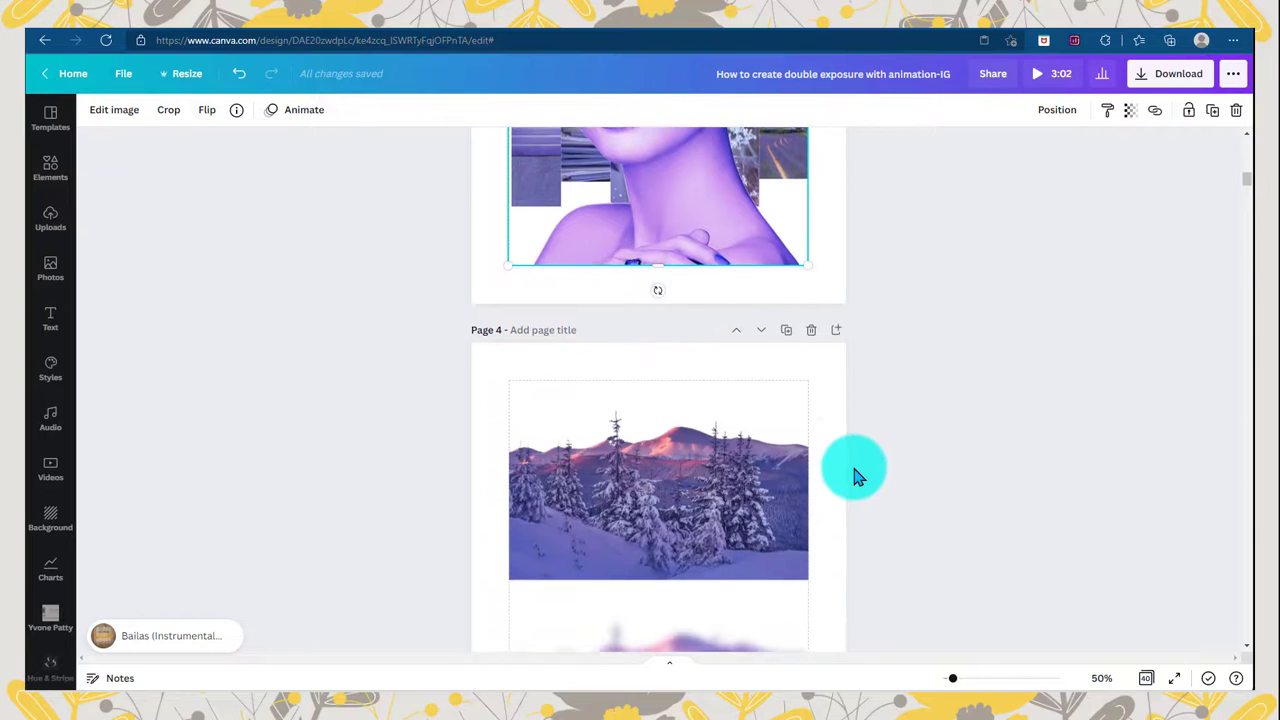
left_click_drag(660, 302, 658, 325)
left_click_drag(689, 371, 660, 472)
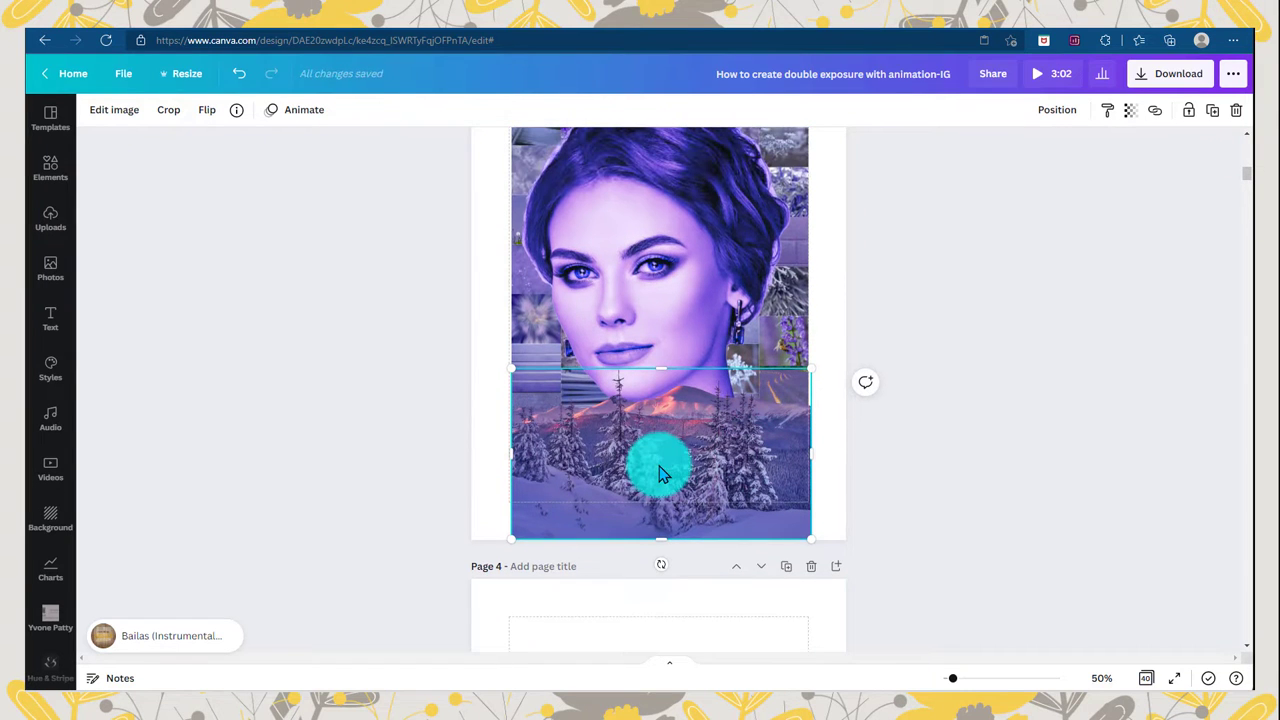
left_click_drag(666, 538, 655, 477)
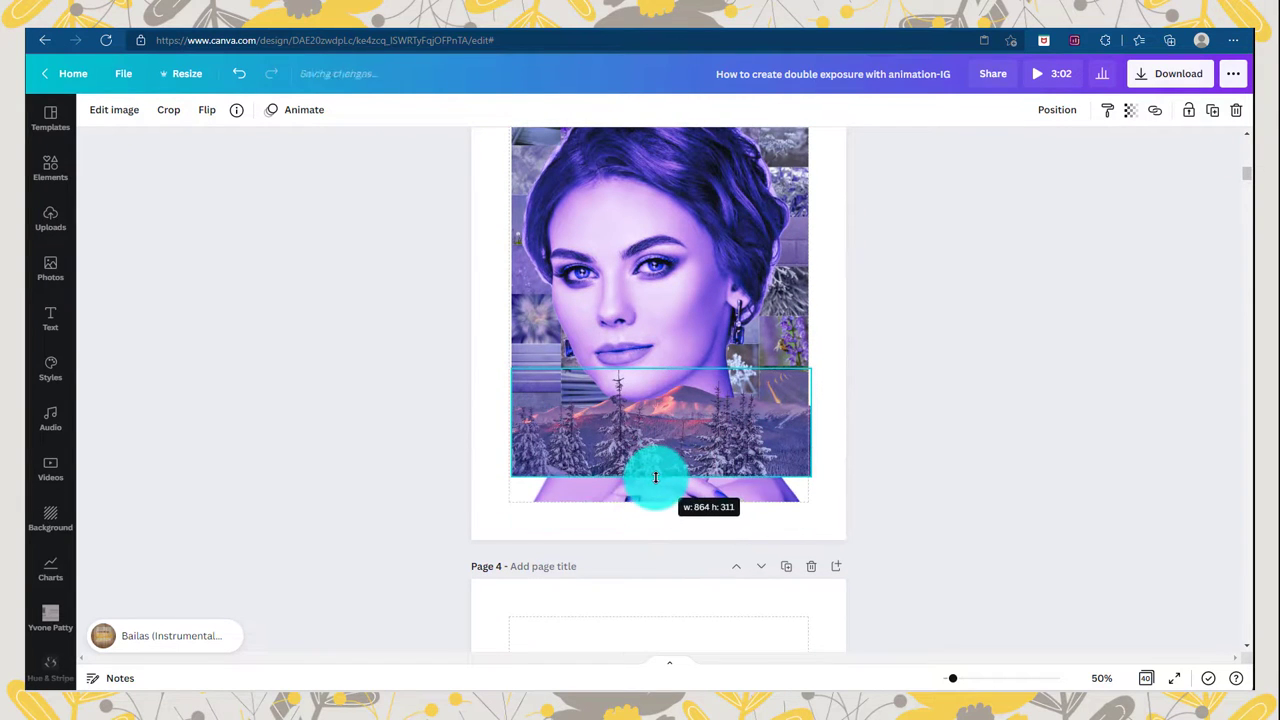
left_click_drag(686, 432, 683, 465)
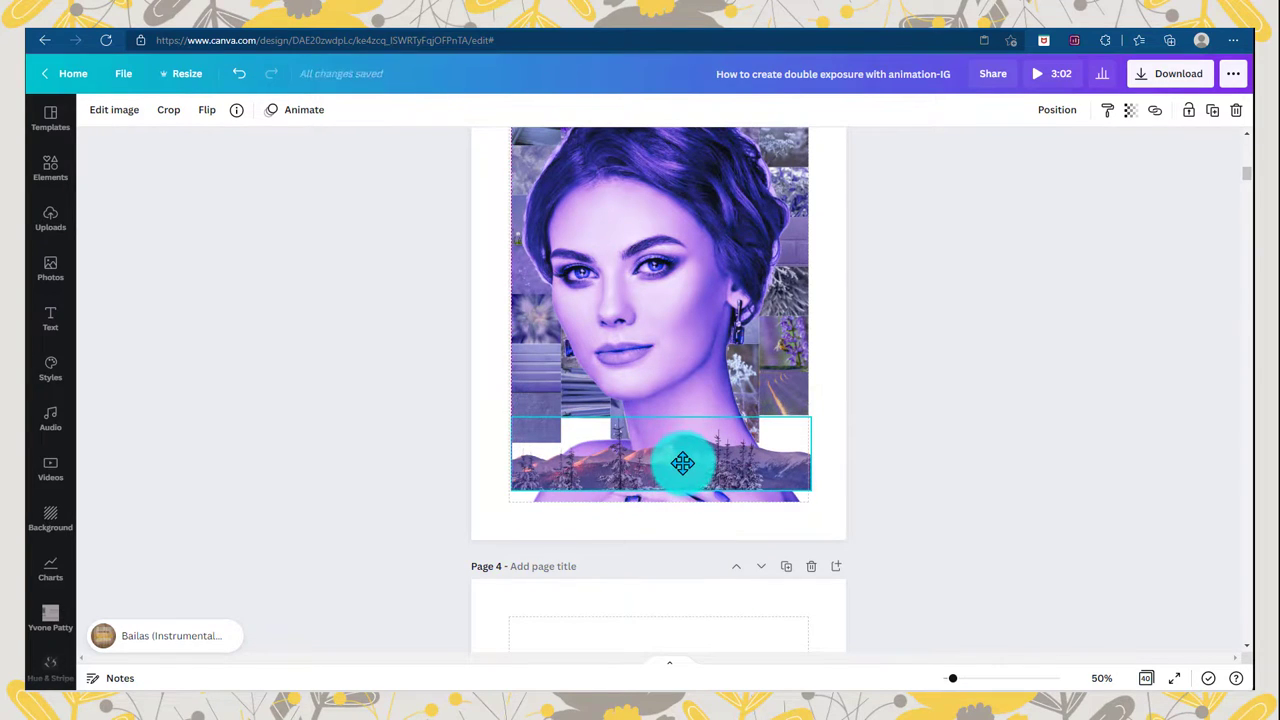
Duplicate the cropped landscape strip, turn the copy upside down and place it below the original as a reflection.
left_click(1064, 112)
left_click(1206, 119)
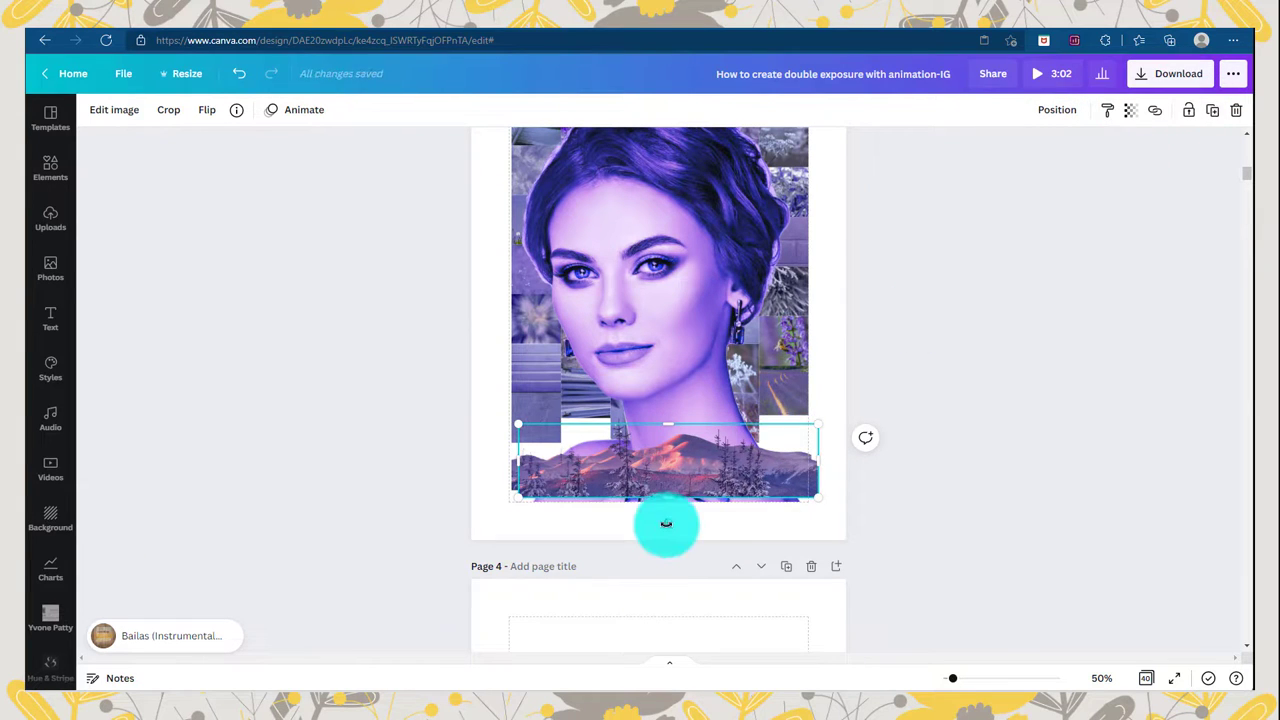
left_click_drag(666, 523, 666, 354)
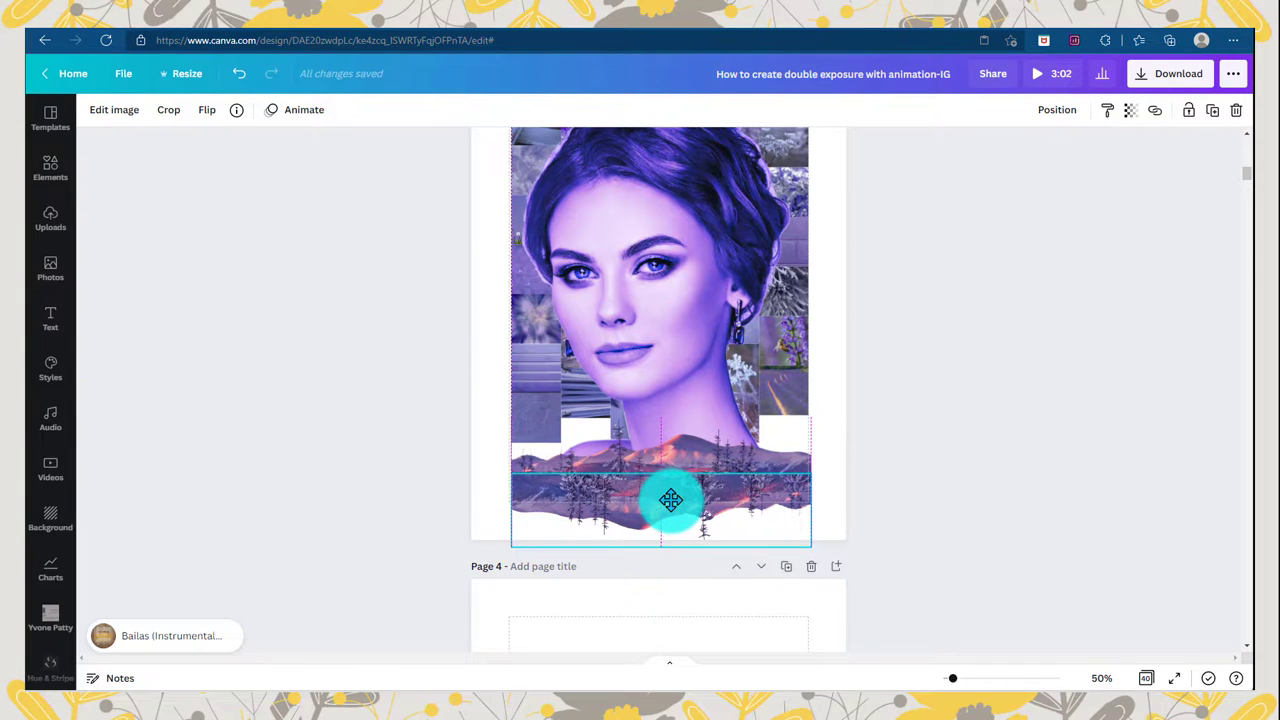
Select the landscape strip and its reflection together and move them slightly up and left over the portrait's shoulders.
left_click(494, 487)
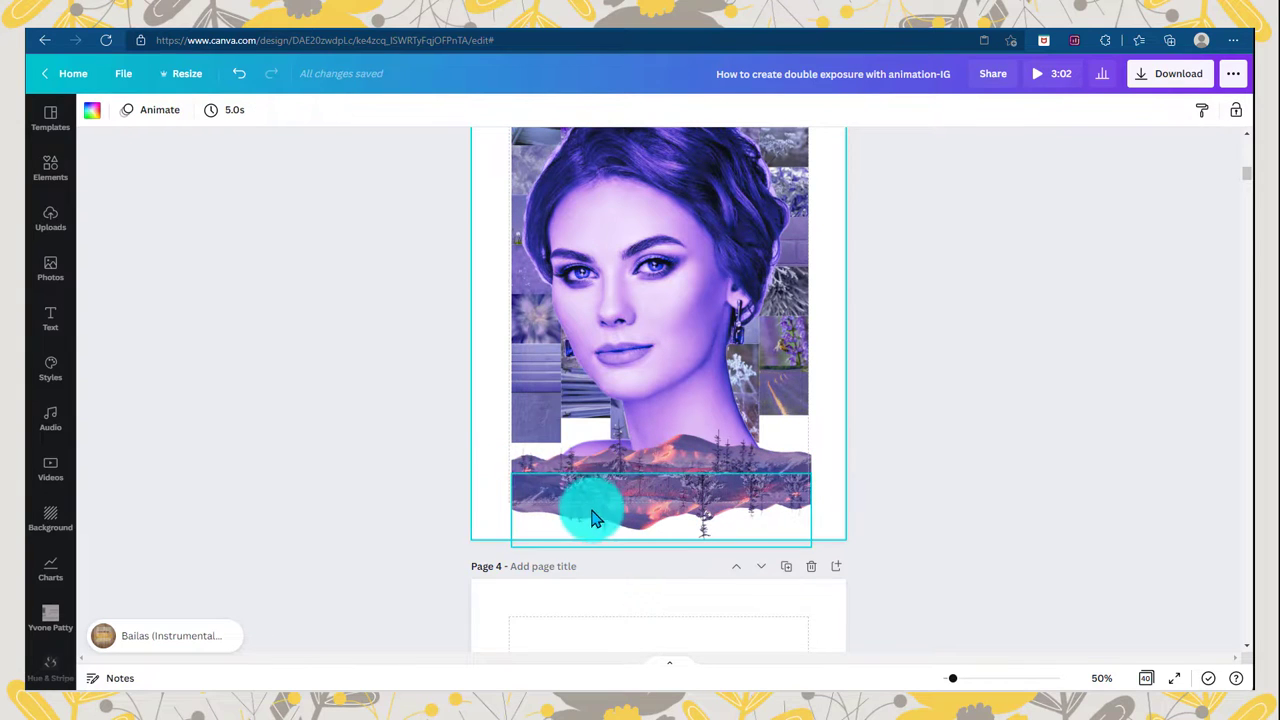
left_click(594, 518)
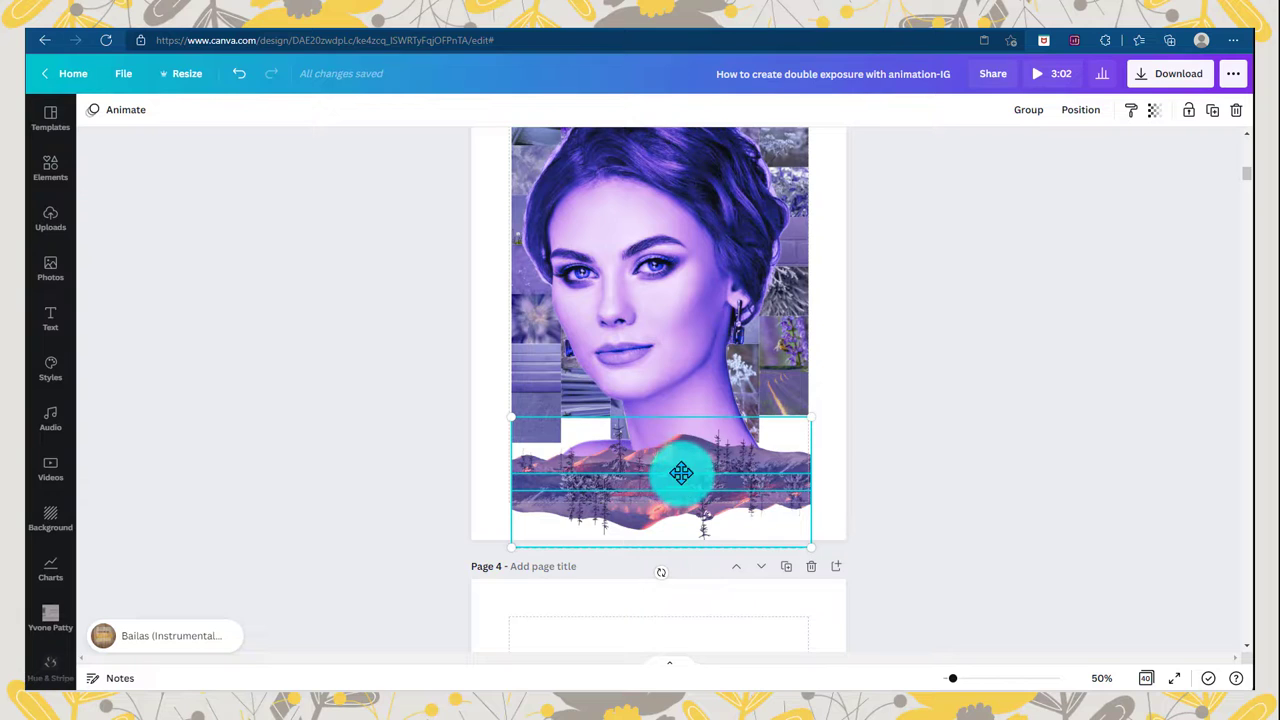
mouse_move(681, 473)
left_mouse_down()
mouse_move(677, 443)
mouse_move(706, 449)
mouse_move(669, 455)
left_mouse_up()
left_click(480, 465)
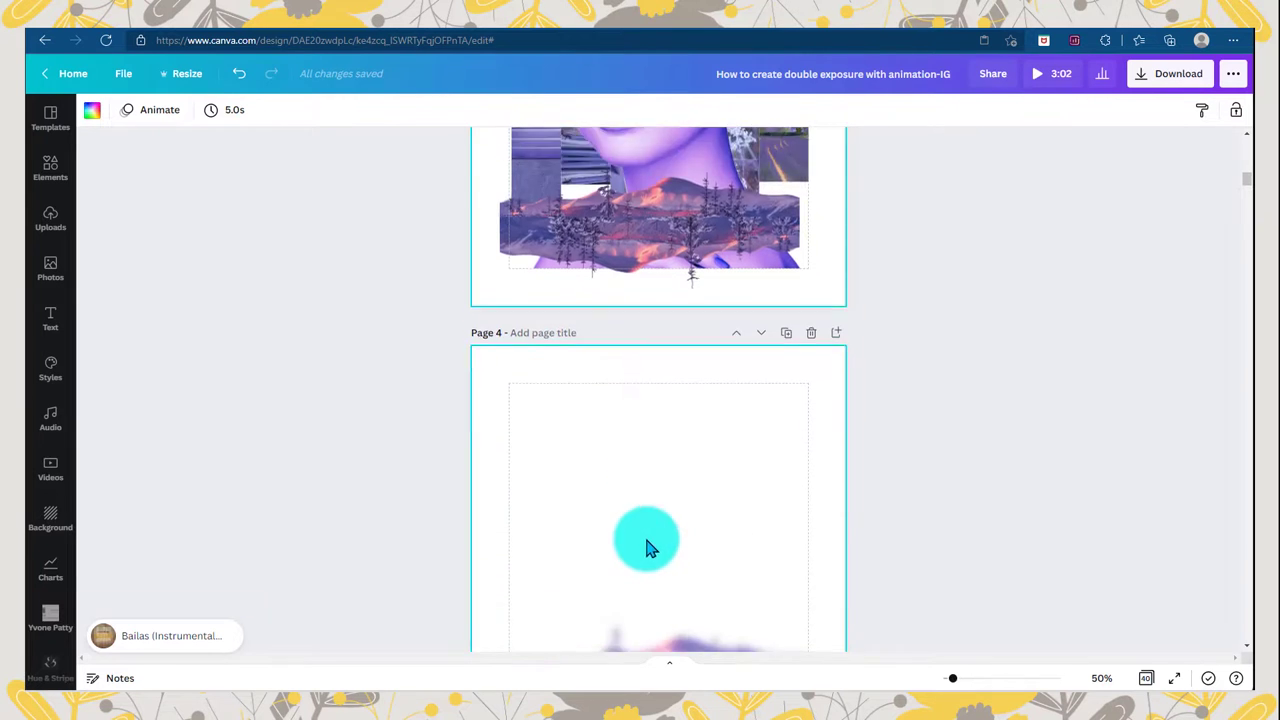
Crop off the lower part of the blurred landscape on page 4 and move it onto the portrait on page 3.
left_click_drag(649, 543, 646, 406)
left_click_drag(648, 580, 648, 486)
left_click_drag(621, 541, 648, 333)
scroll(768, 348, "up", 1)
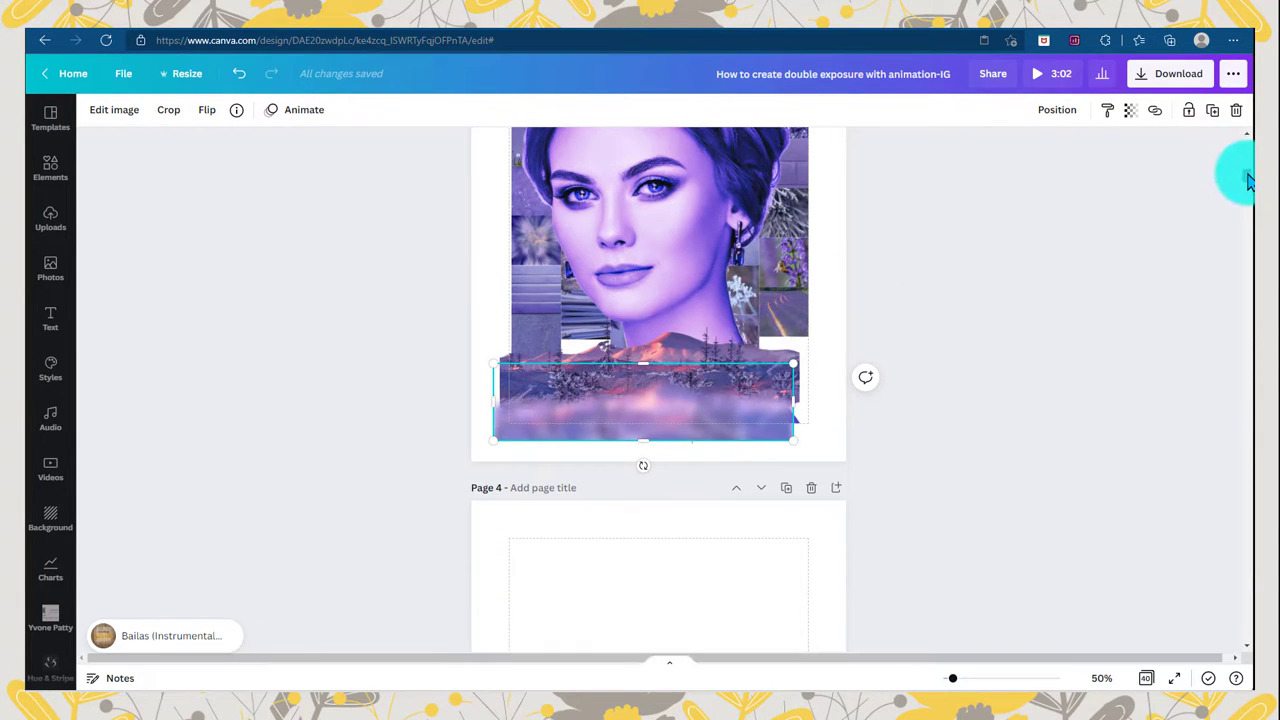
scroll(1243, 171, "up", 2)
left_click(1235, 214)
Place the blurred landscape over the upper mountain strip and send it backward behind both sharp strips.
left_click_drag(665, 605, 675, 531)
left_click(1057, 109)
left_click(985, 152)
left_click(985, 152)
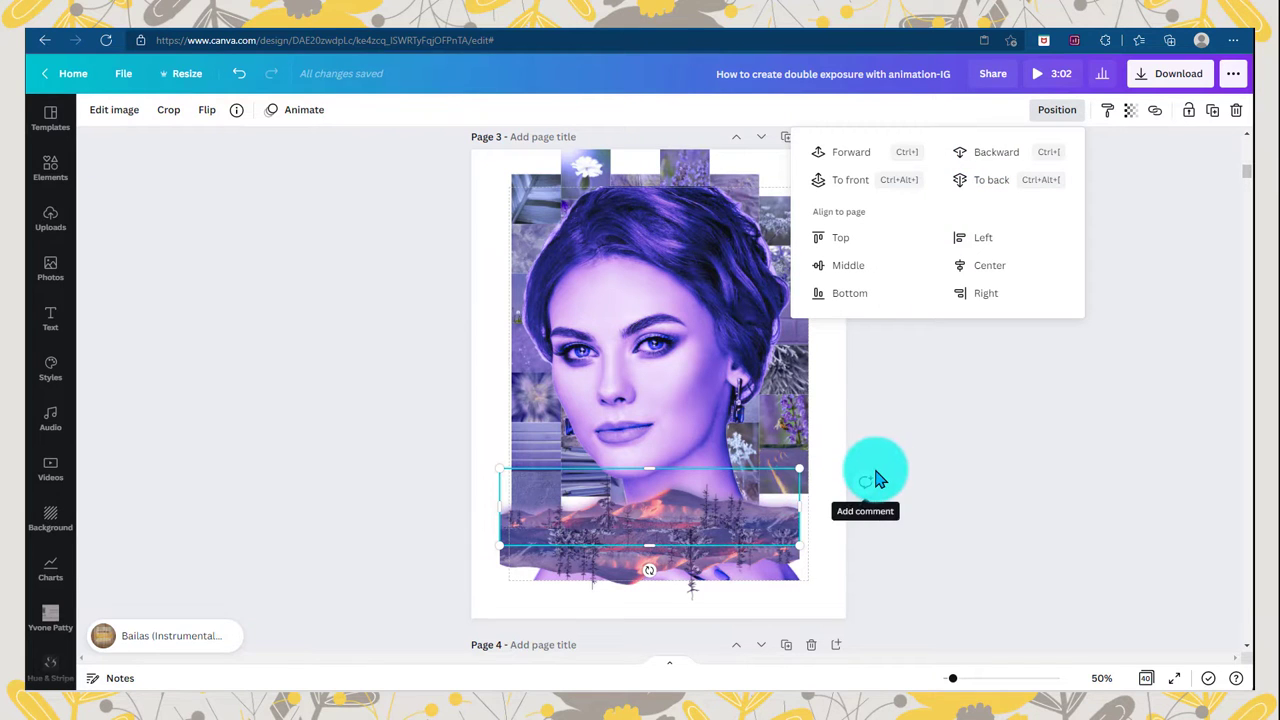
left_click_drag(716, 527, 720, 530)
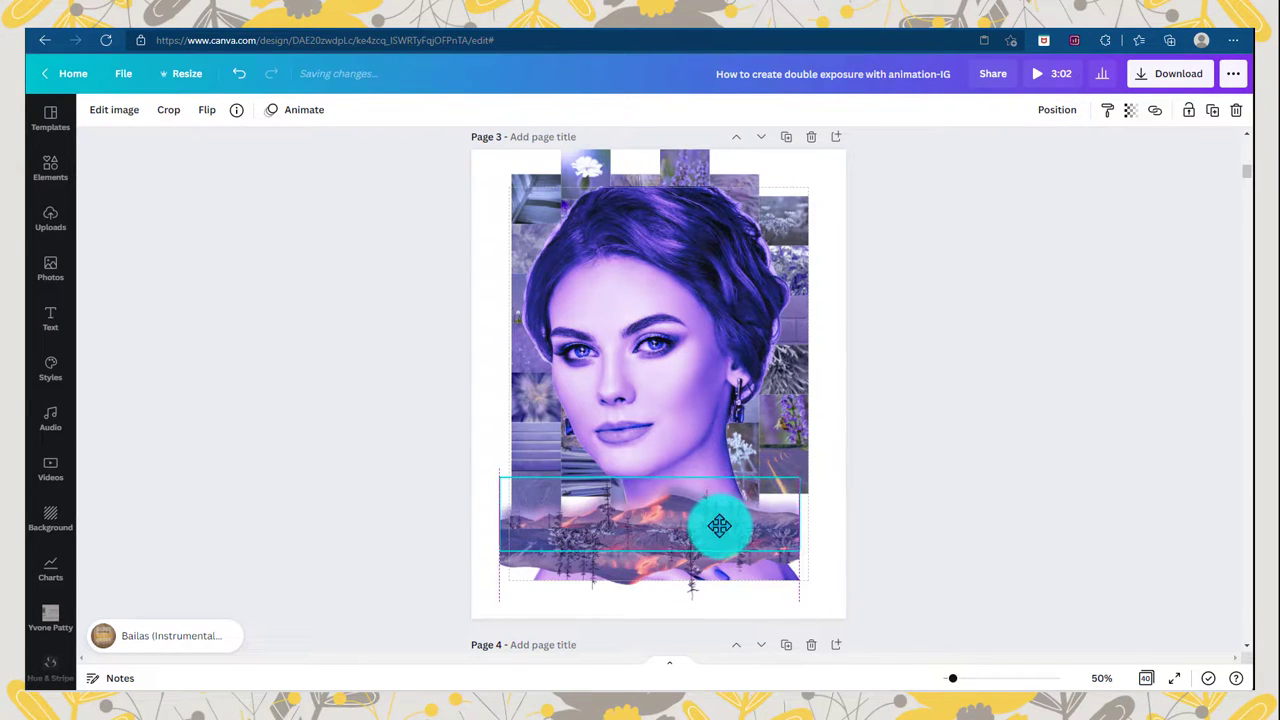
left_click(818, 520)
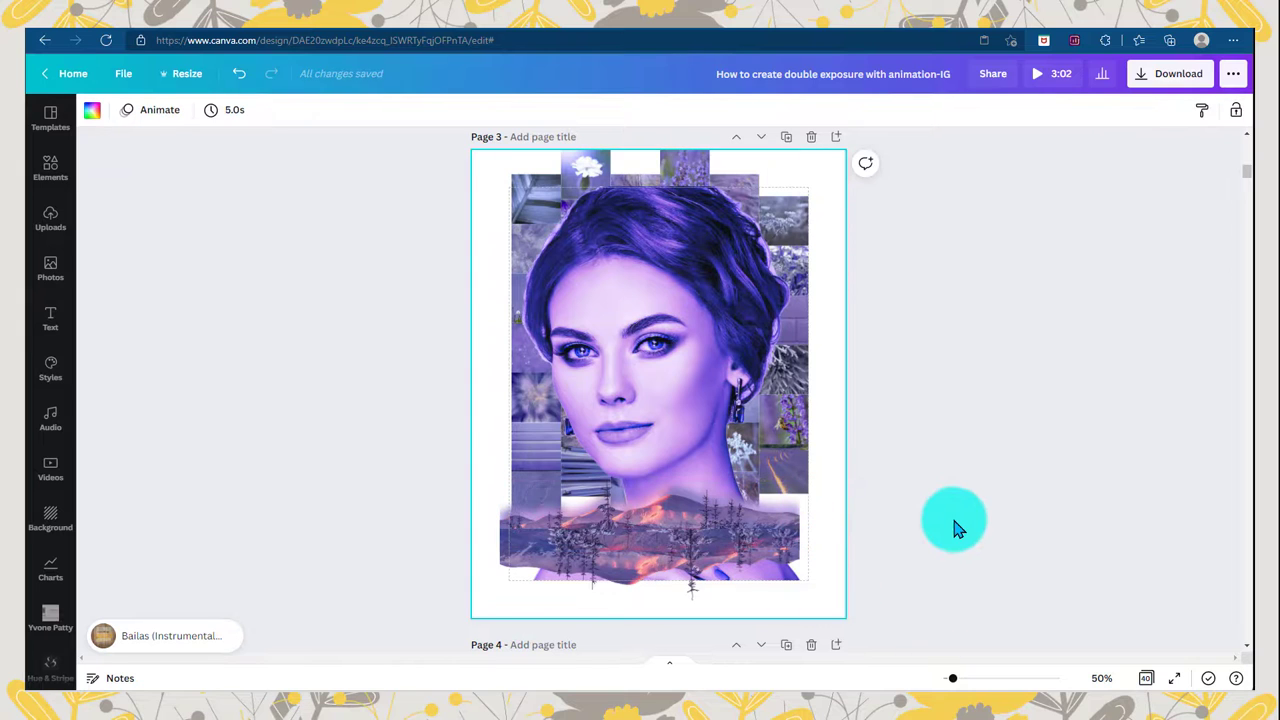
Shift the sharp landscape strip and its reflection right to line them up with the page 3 margins.
key("ctrl+0")
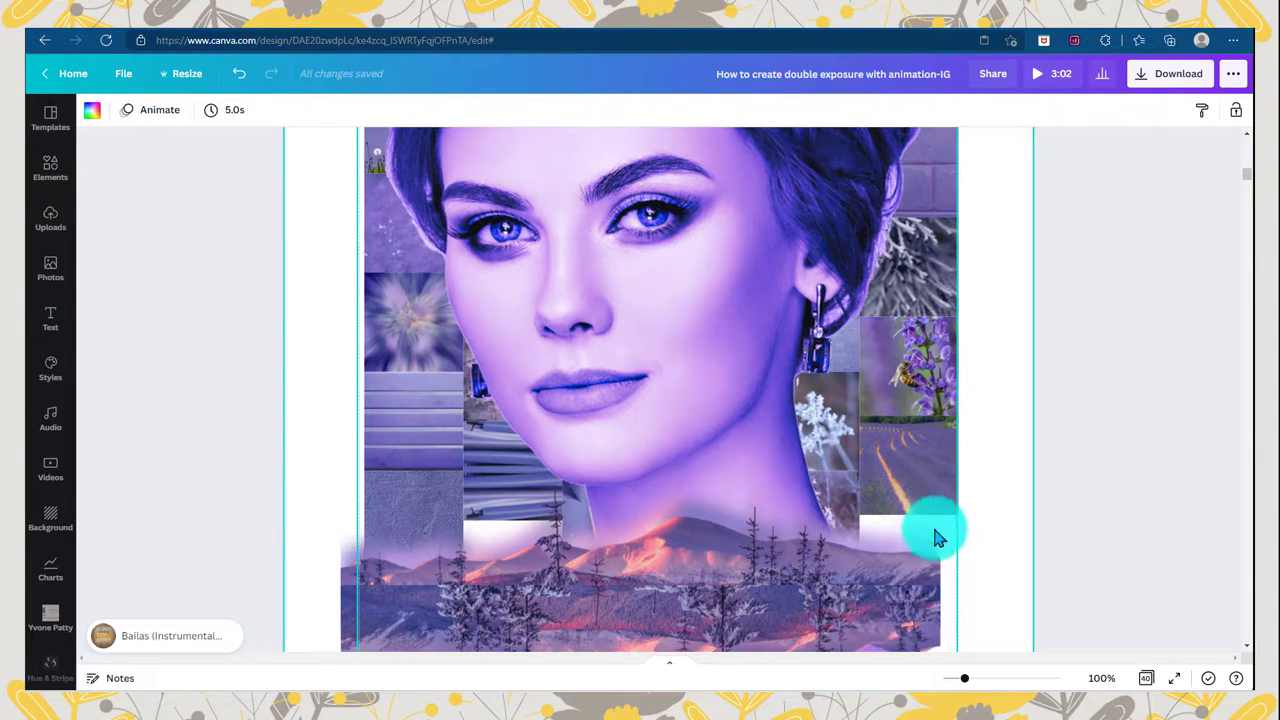
left_click(935, 536)
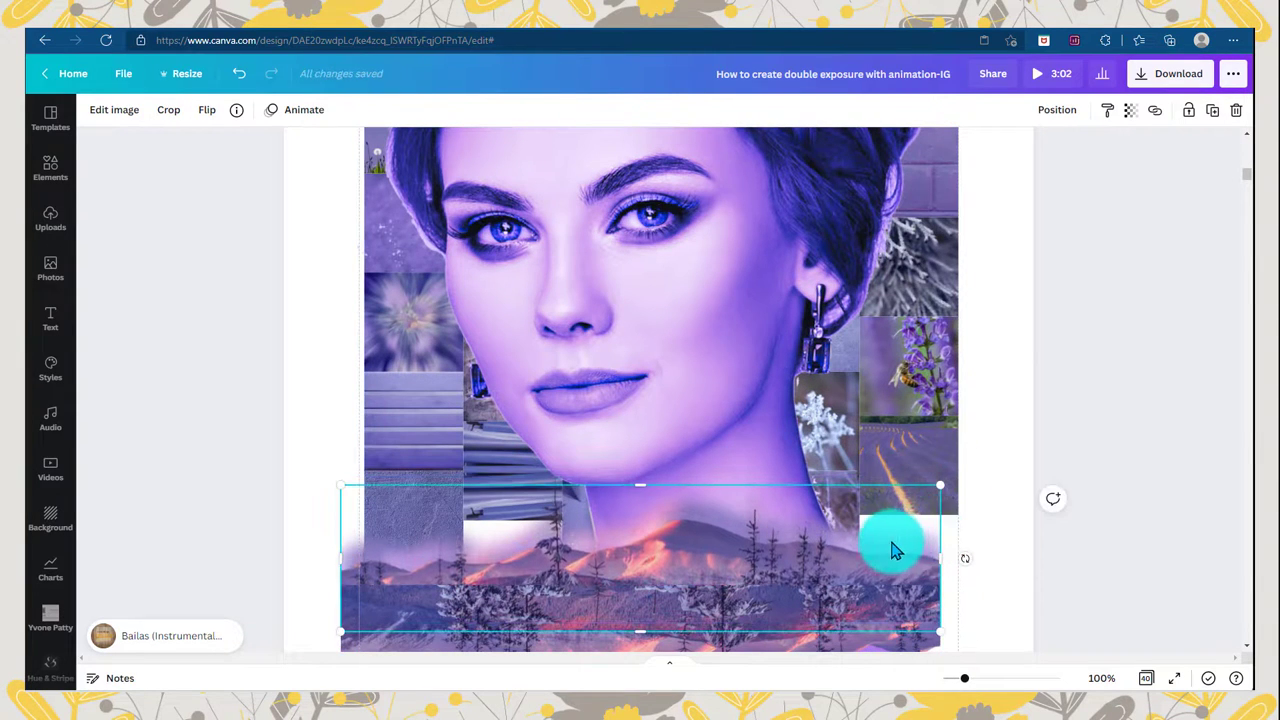
left_click_drag(857, 557, 645, 595)
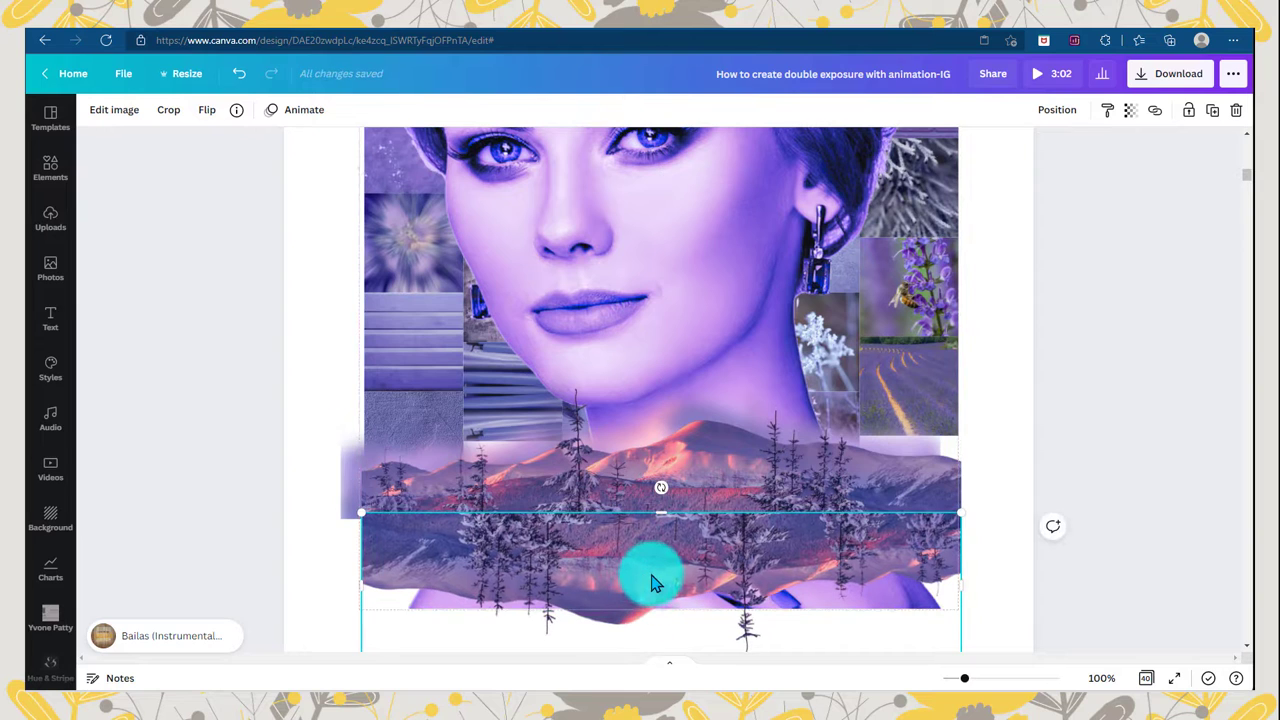
Send the reflected landscape strip backward and crop its top edge to meet the bottom of the upright strip.
left_click(1137, 508)
left_click(709, 578)
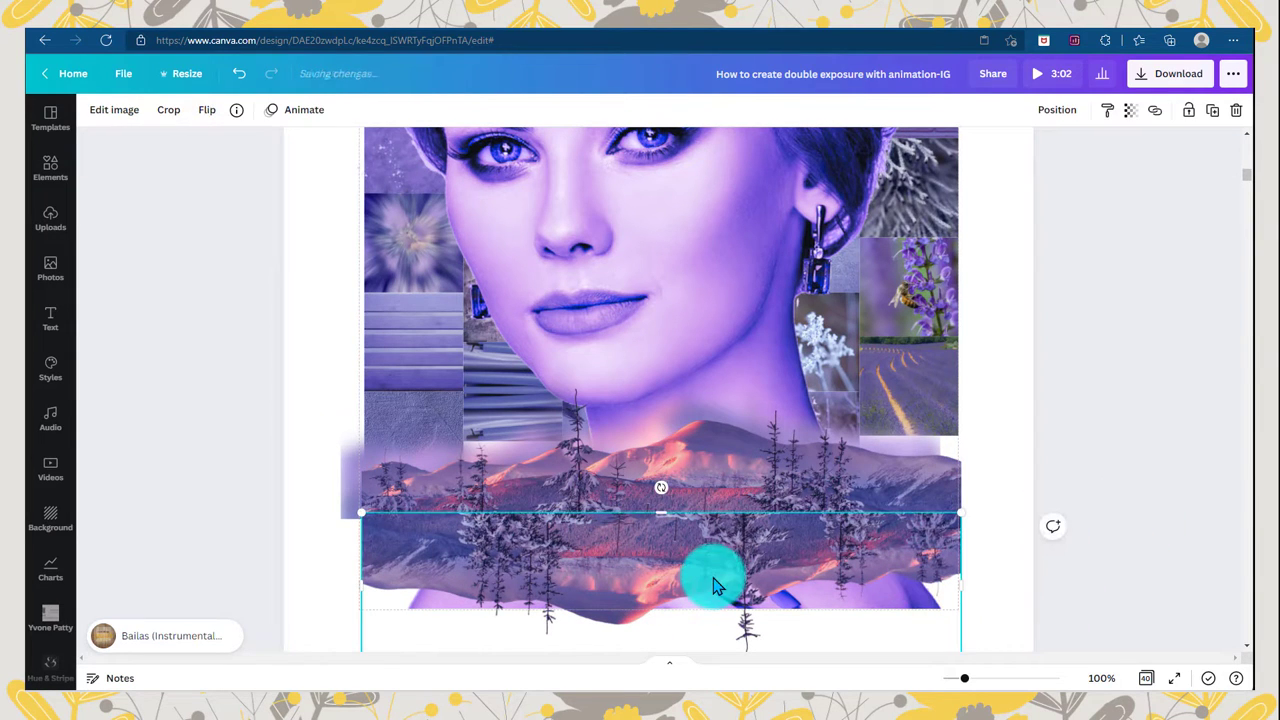
left_click(1062, 109)
left_click(996, 155)
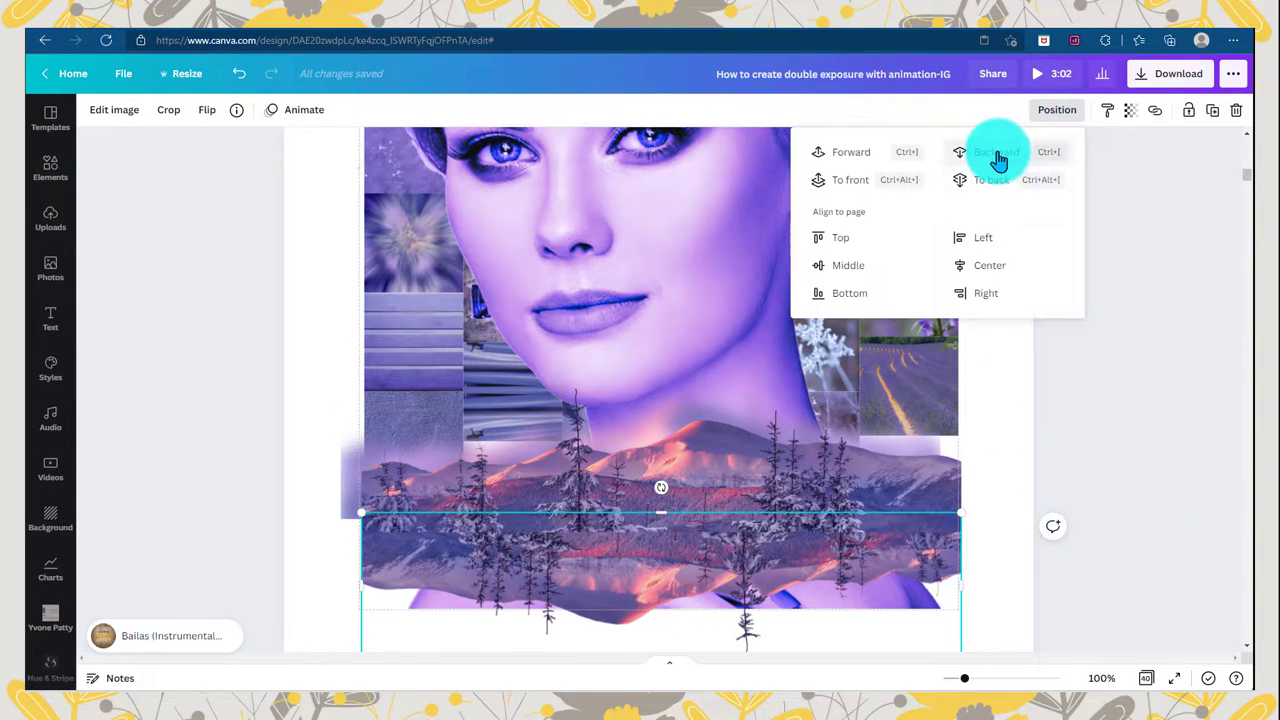
left_click_drag(661, 513, 660, 530)
left_click(700, 485)
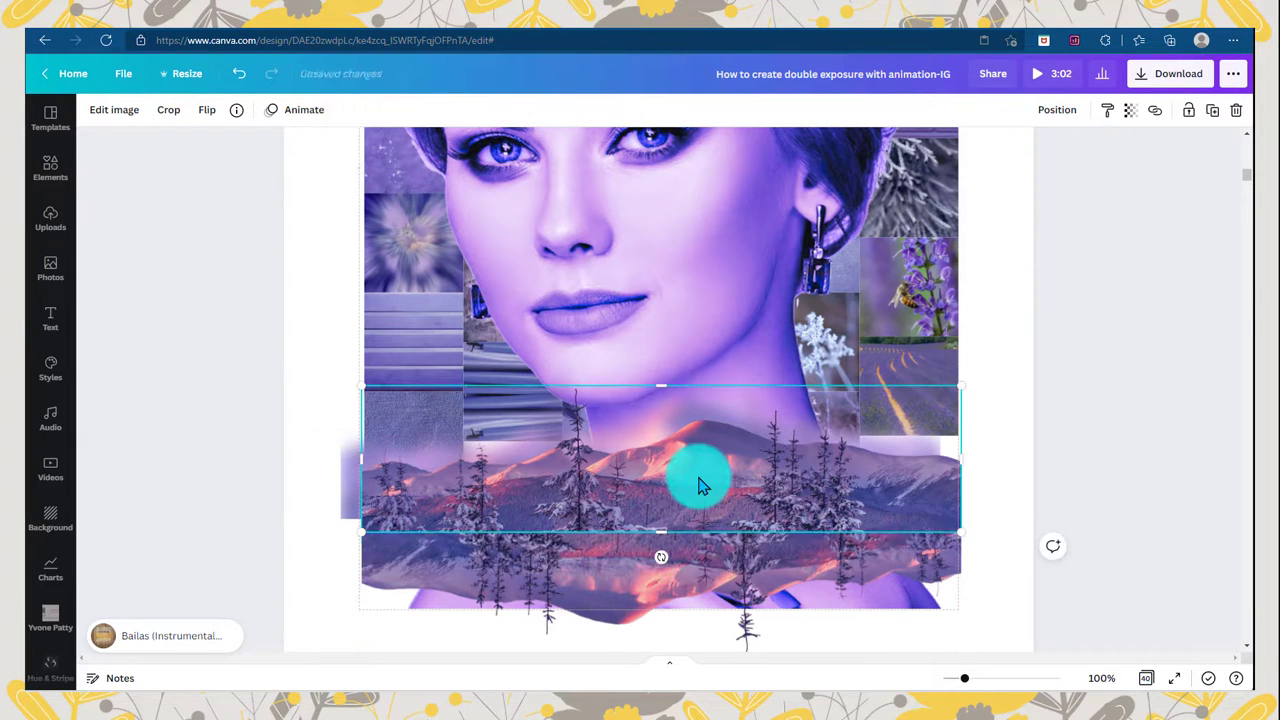
left_click(995, 449)
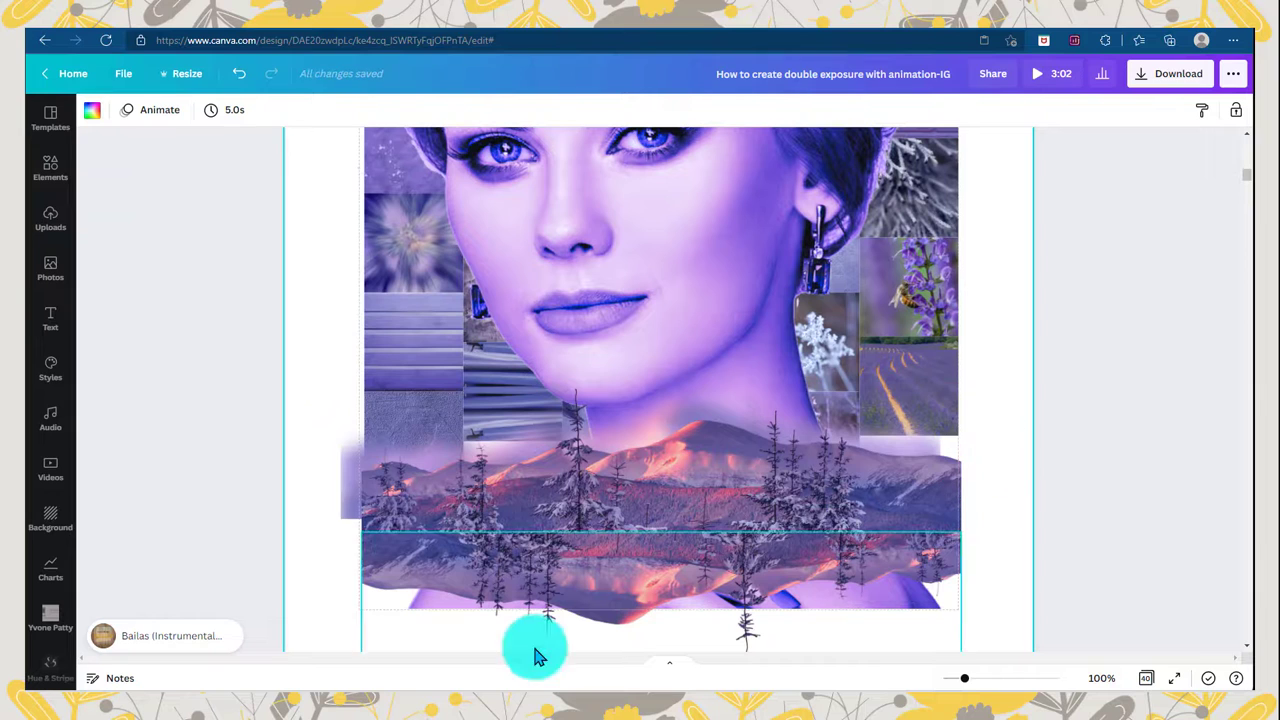
Bring the blurred landscape to the front of page 3.
left_click(342, 494)
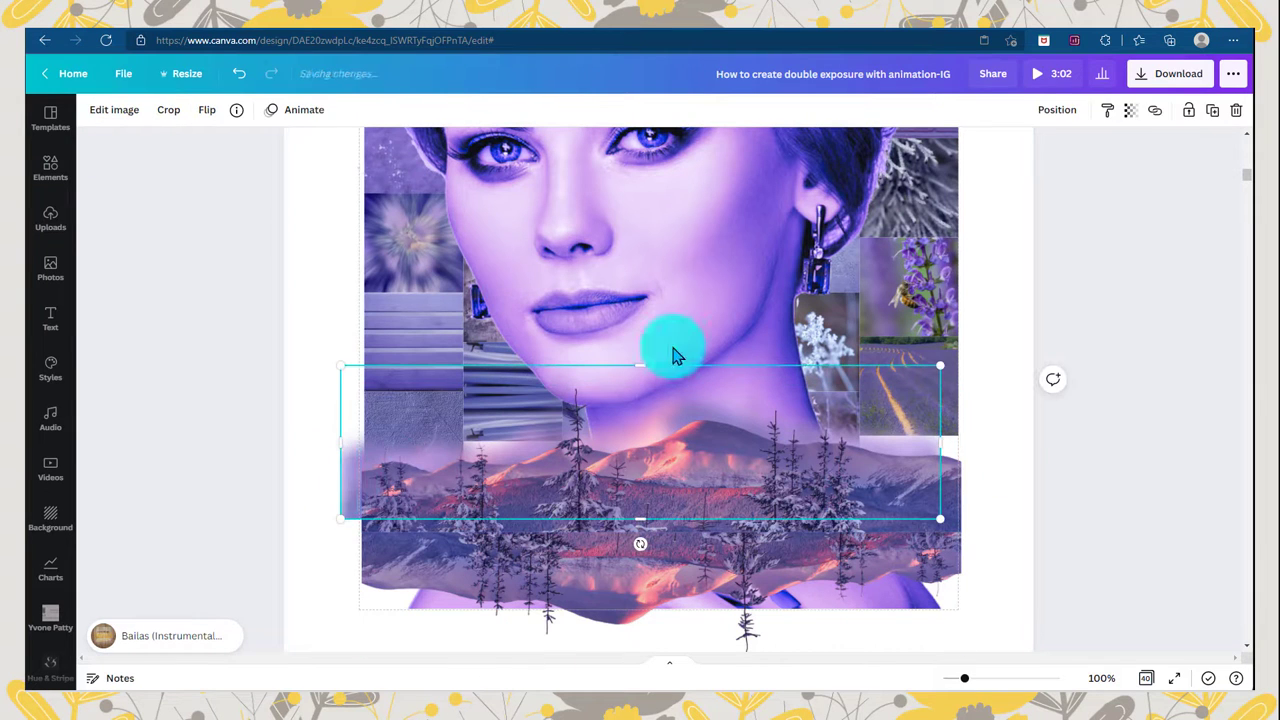
left_click(1062, 112)
left_click(850, 180)
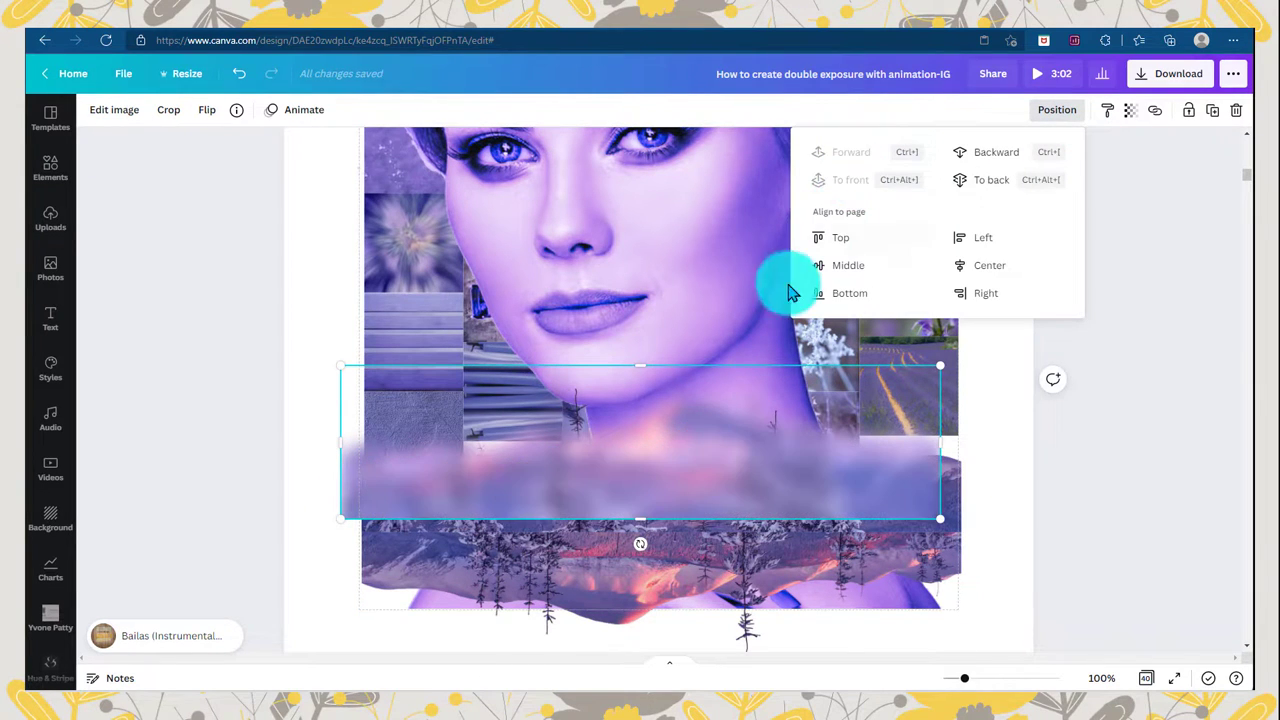
Crop the blurred landscape strip's top and bottom edges and move it down over the lower part of the upright mountain strip.
left_click(634, 377)
left_click_drag(634, 377, 634, 379)
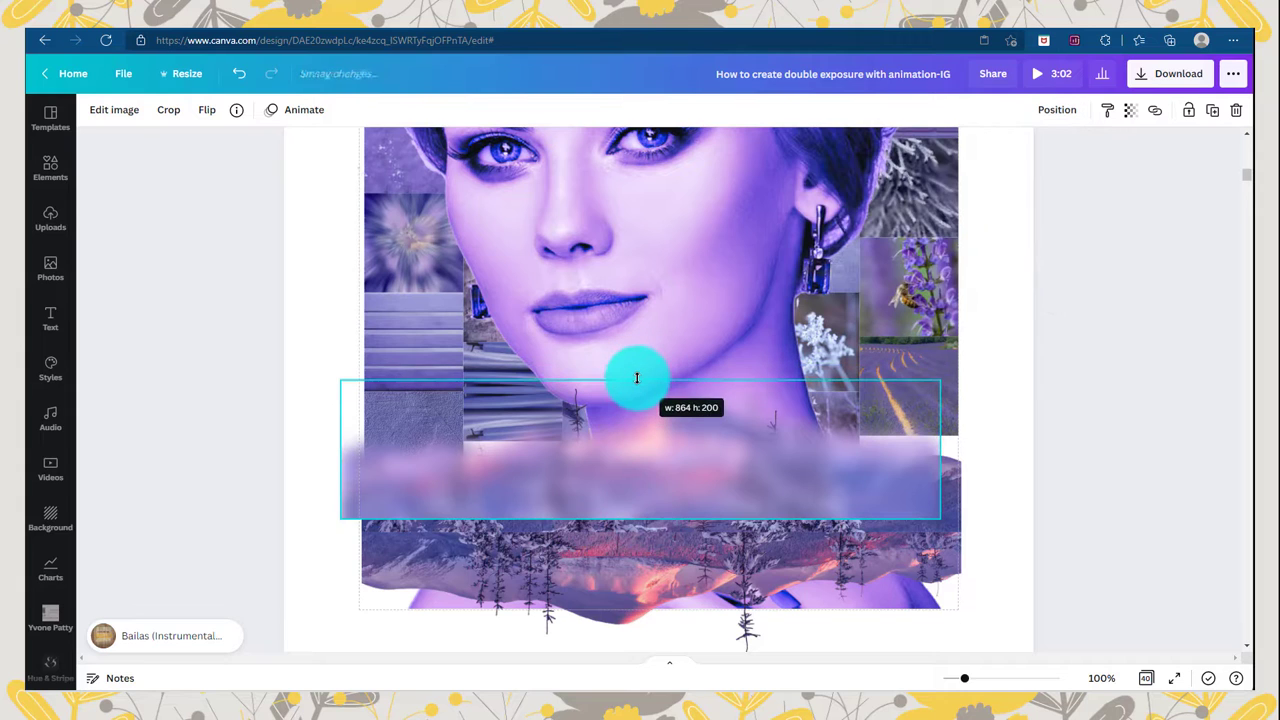
left_click_drag(652, 516, 636, 471)
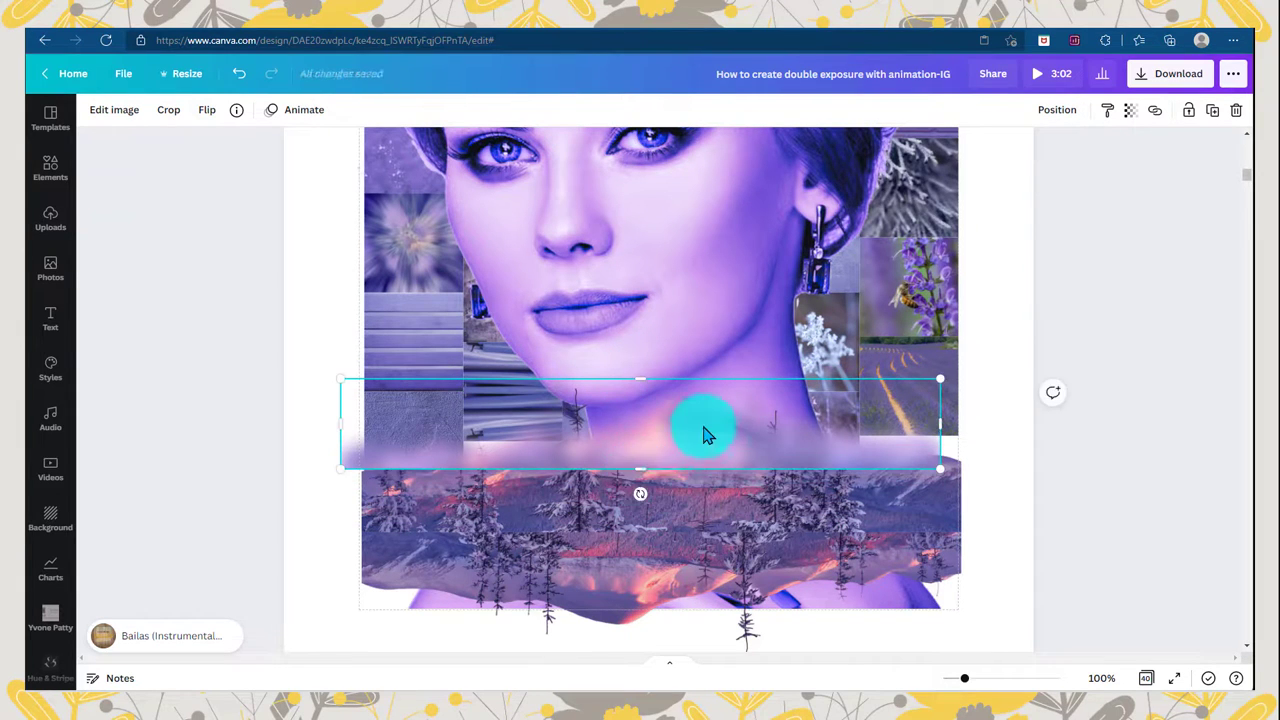
left_click_drag(706, 434, 718, 506)
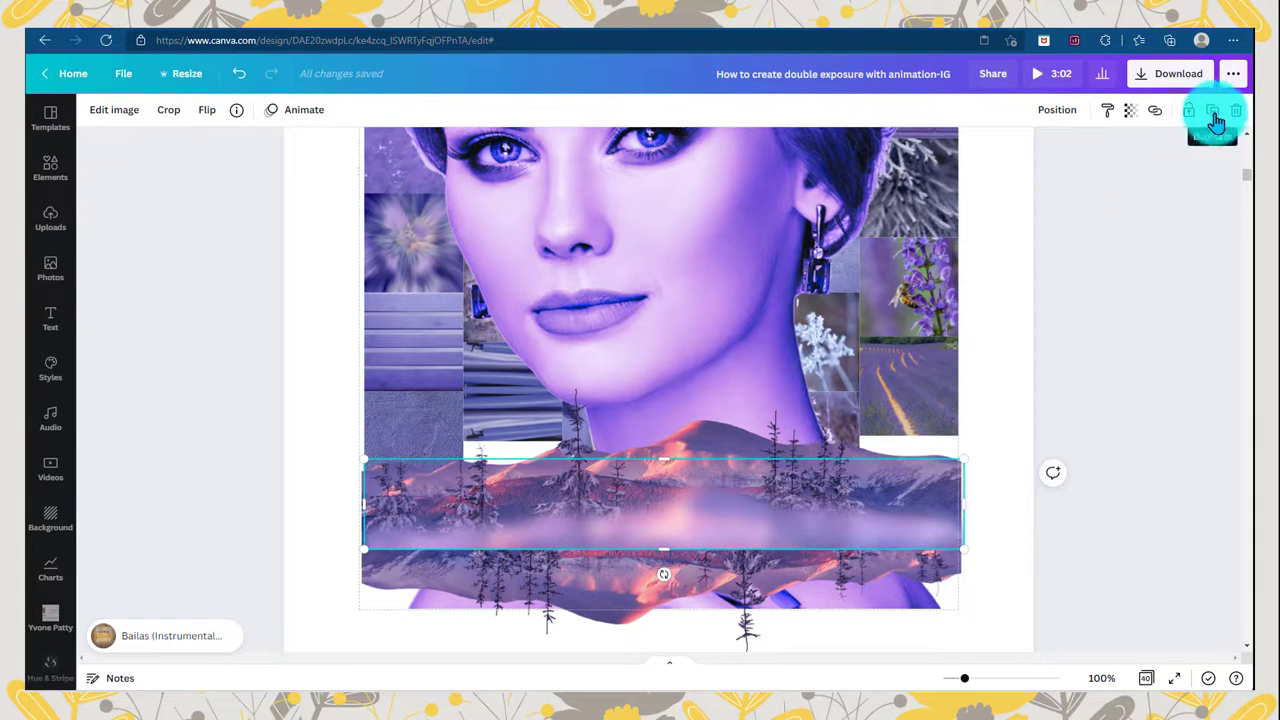
Duplicate the blurred strip, rotate the copy upside down and place it over the reflected landscape strip.
mouse_move(663, 574)
left_mouse_down()
mouse_move(697, 571)
mouse_move(771, 508)
mouse_move(674, 443)
mouse_move(657, 480)
mouse_move(680, 443)
mouse_move(658, 577)
mouse_move(667, 513)
mouse_move(665, 553)
left_mouse_up()
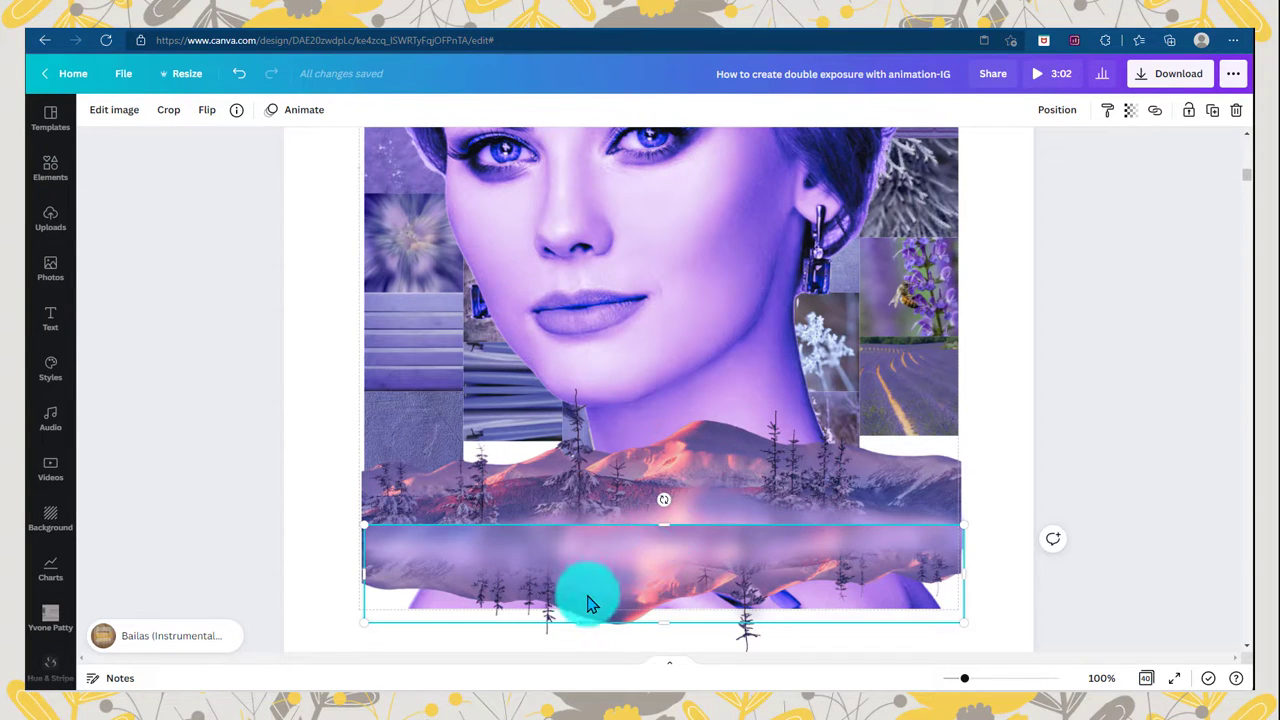
scroll(634, 603, "down", 2)
left_click_drag(636, 565, 642, 571)
left_click(995, 430)
Crop the rotated blurred strip's top edge and line both blurred strips up along the seam between the upright and reflected landscapes.
left_click(703, 470)
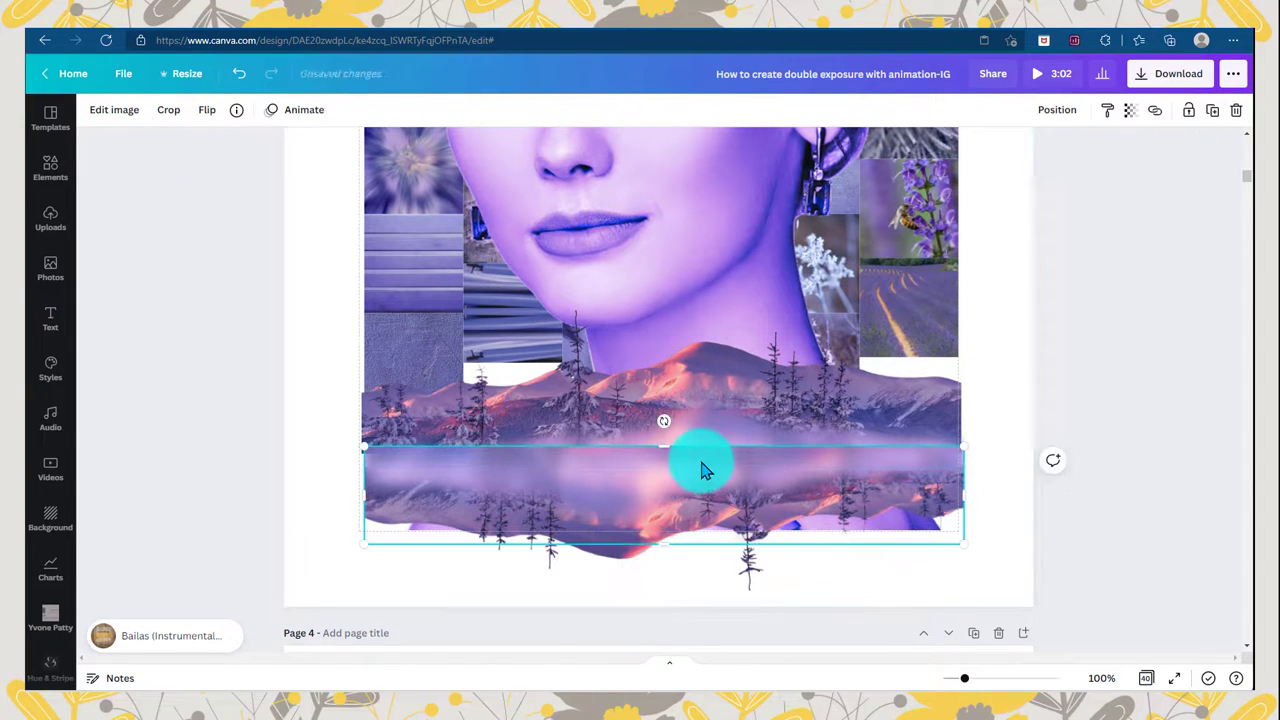
mouse_move(662, 449)
left_mouse_down()
mouse_move(664, 462)
mouse_move(669, 450)
left_mouse_up()
left_click(1055, 109)
left_click(674, 457)
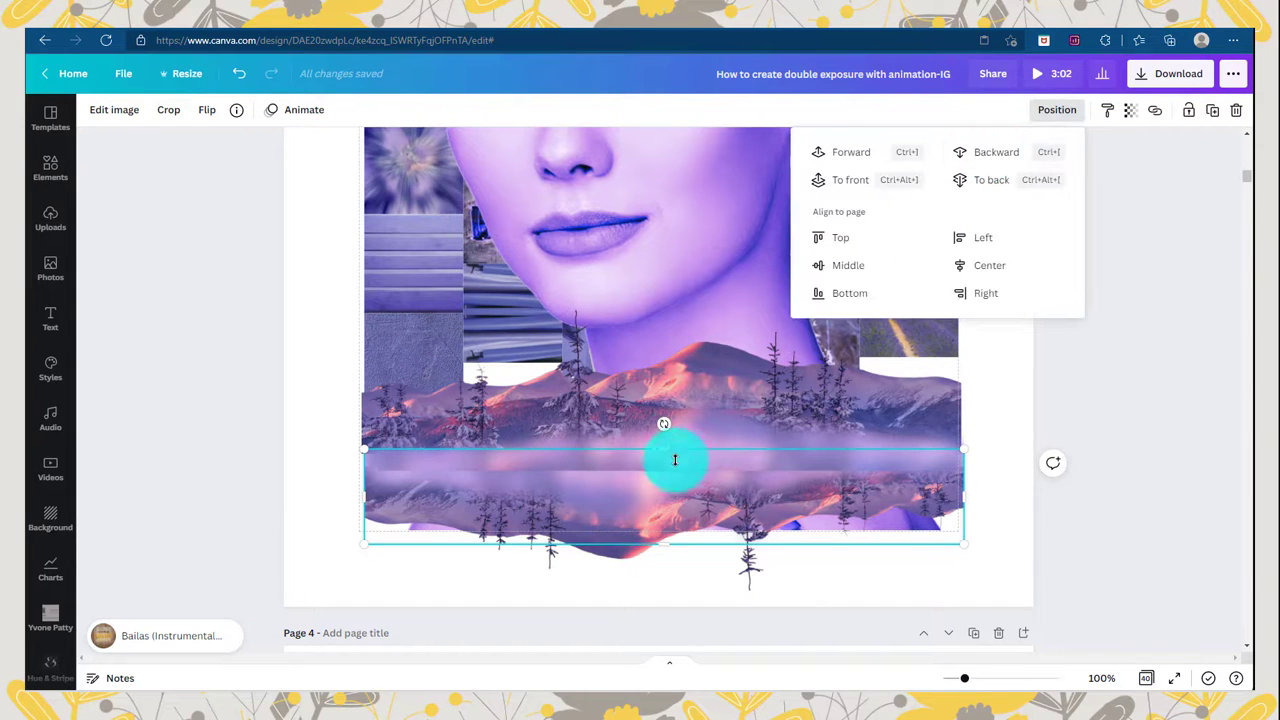
left_click(699, 443)
key("ctrl+z")
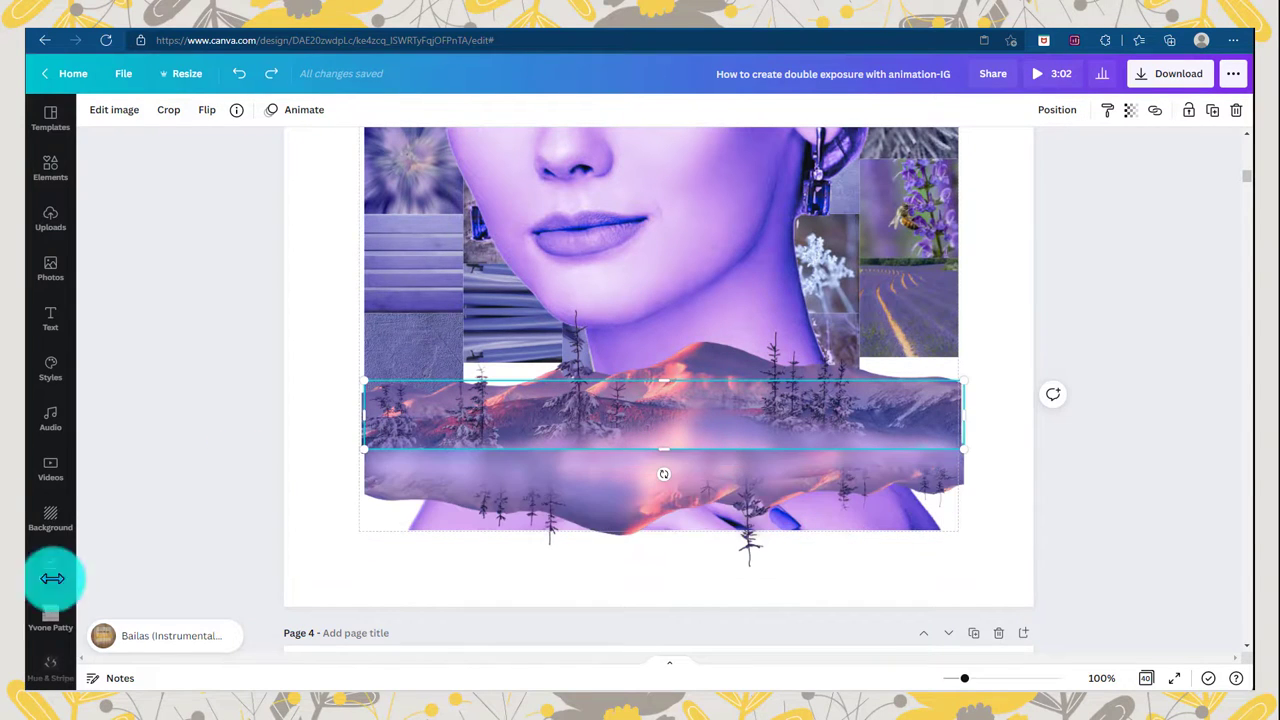
left_click(985, 383)
Lower the brightness of the upper blurred strip to -1 and of the rotated blurred strip to 0.
left_click(886, 432)
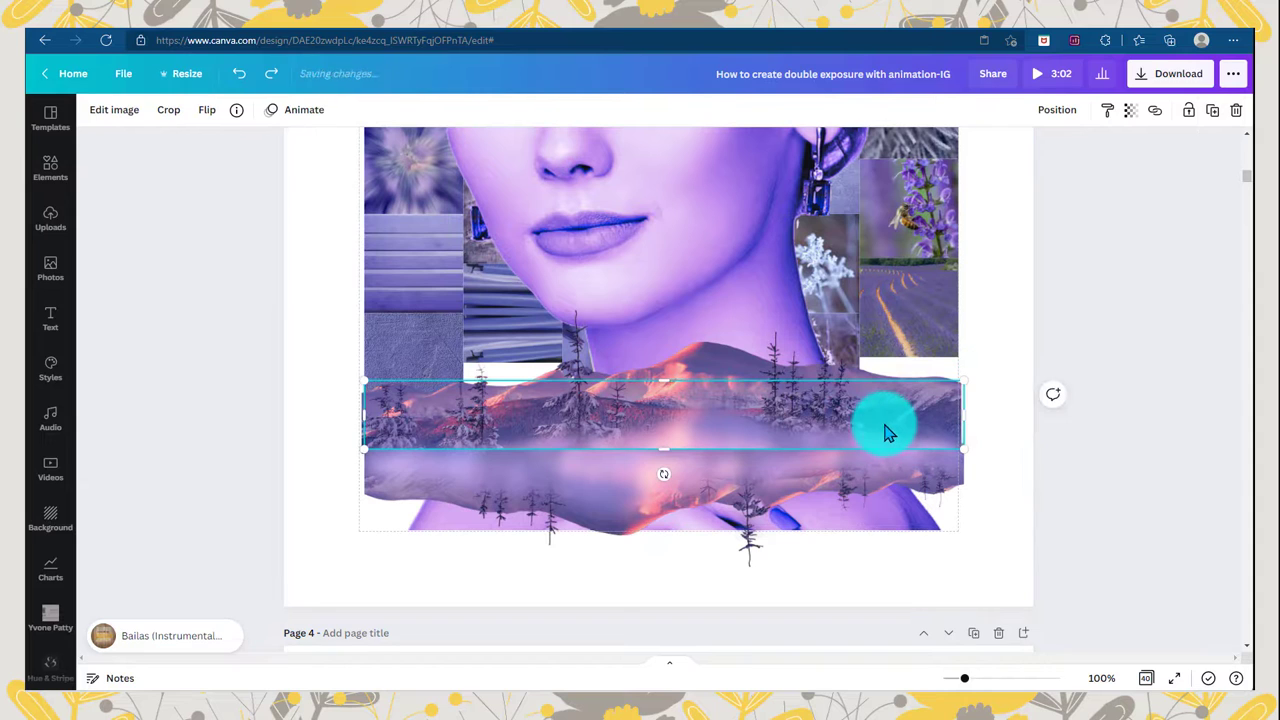
left_click(118, 110)
left_click(124, 234)
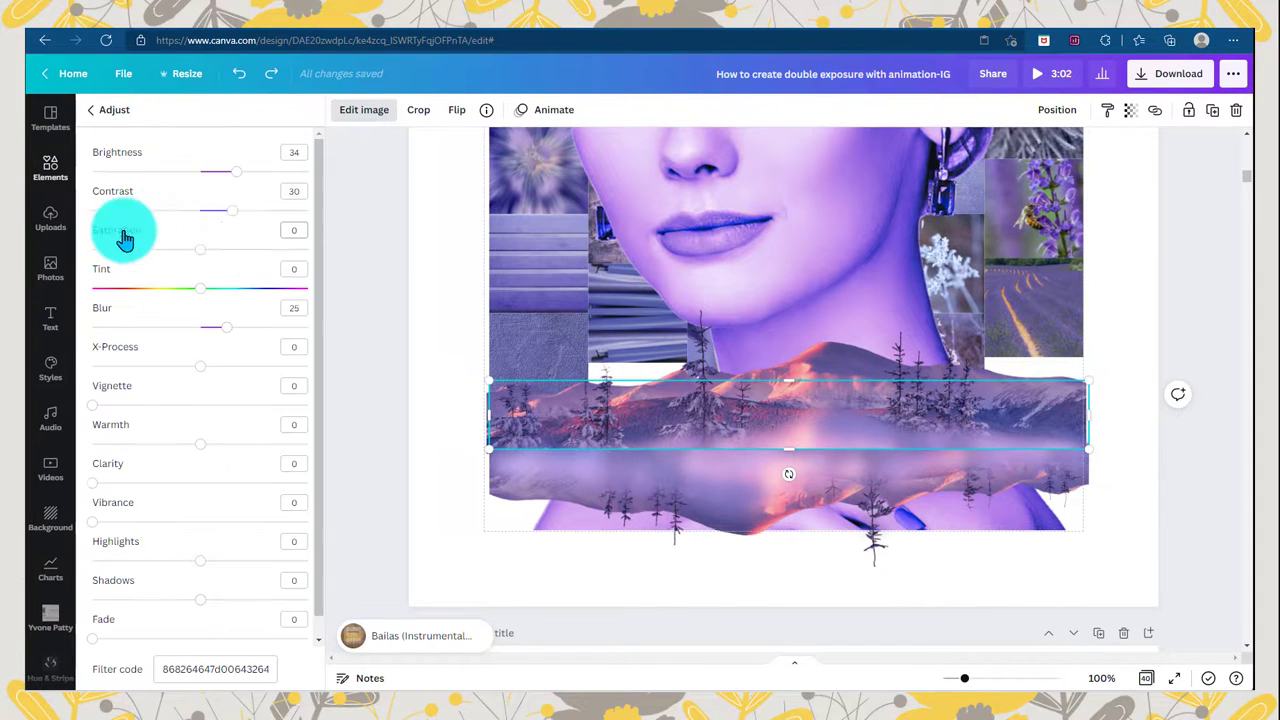
left_click_drag(229, 176, 203, 175)
left_click(228, 175)
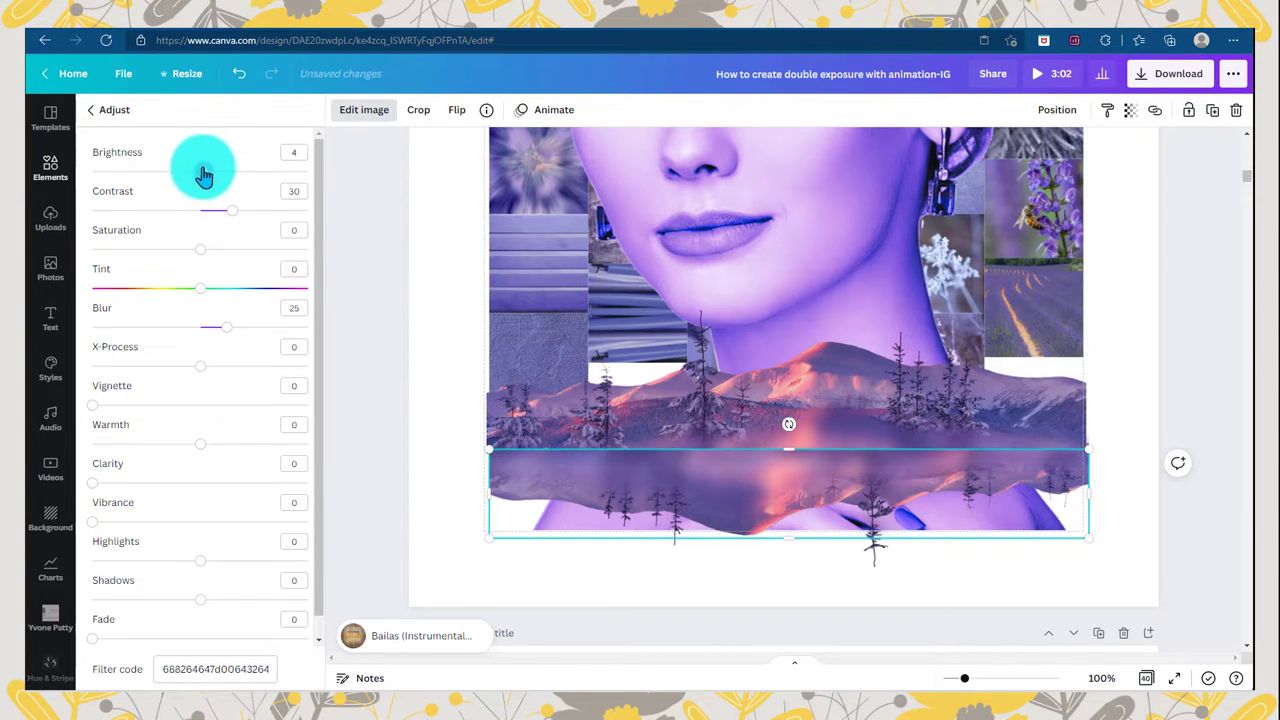
left_click(834, 414)
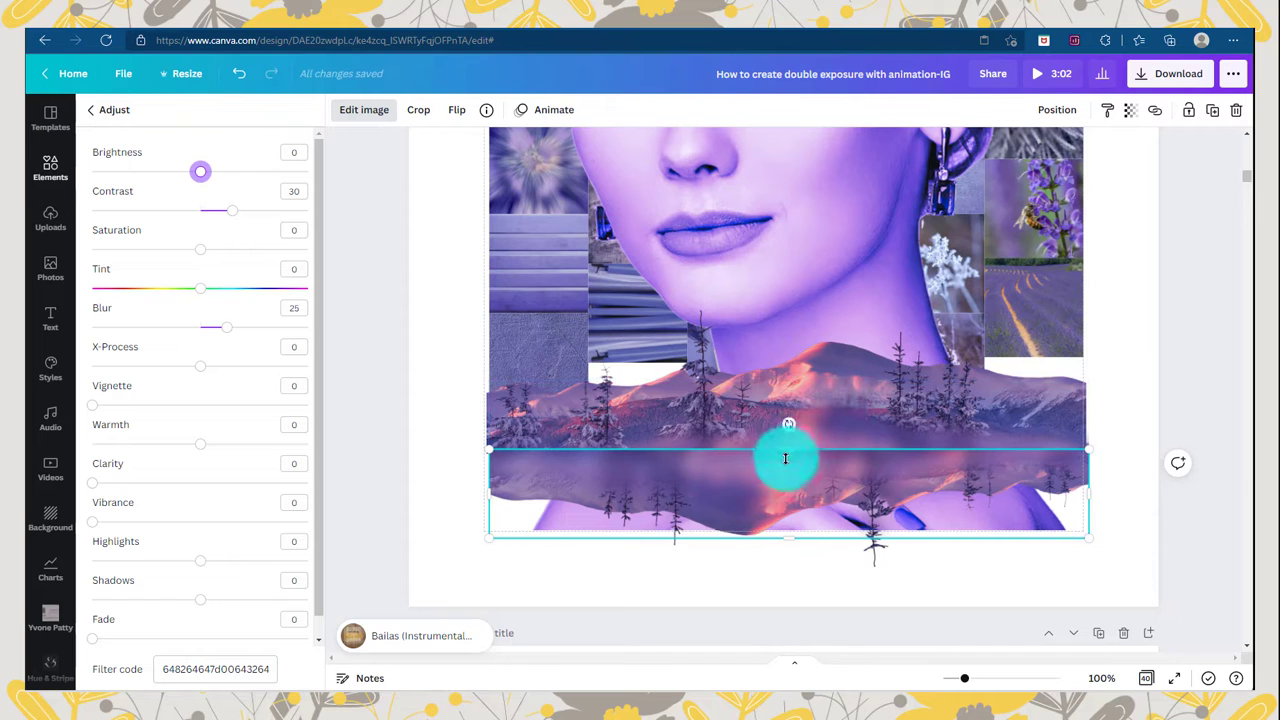
Crop the rotated blurred strip's bottom edge and shift the strip slightly left to the page margin.
left_click_drag(789, 451, 745, 472)
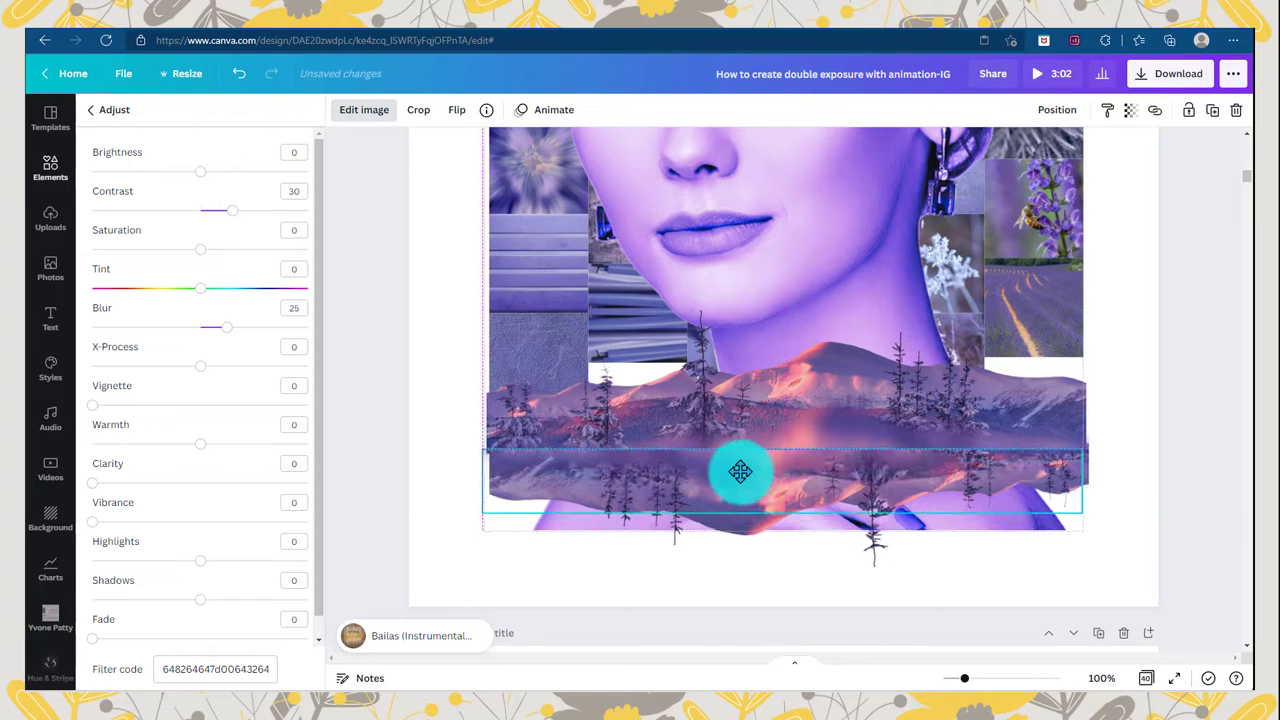
left_click(1114, 409)
left_click(1000, 409)
left_click(670, 445)
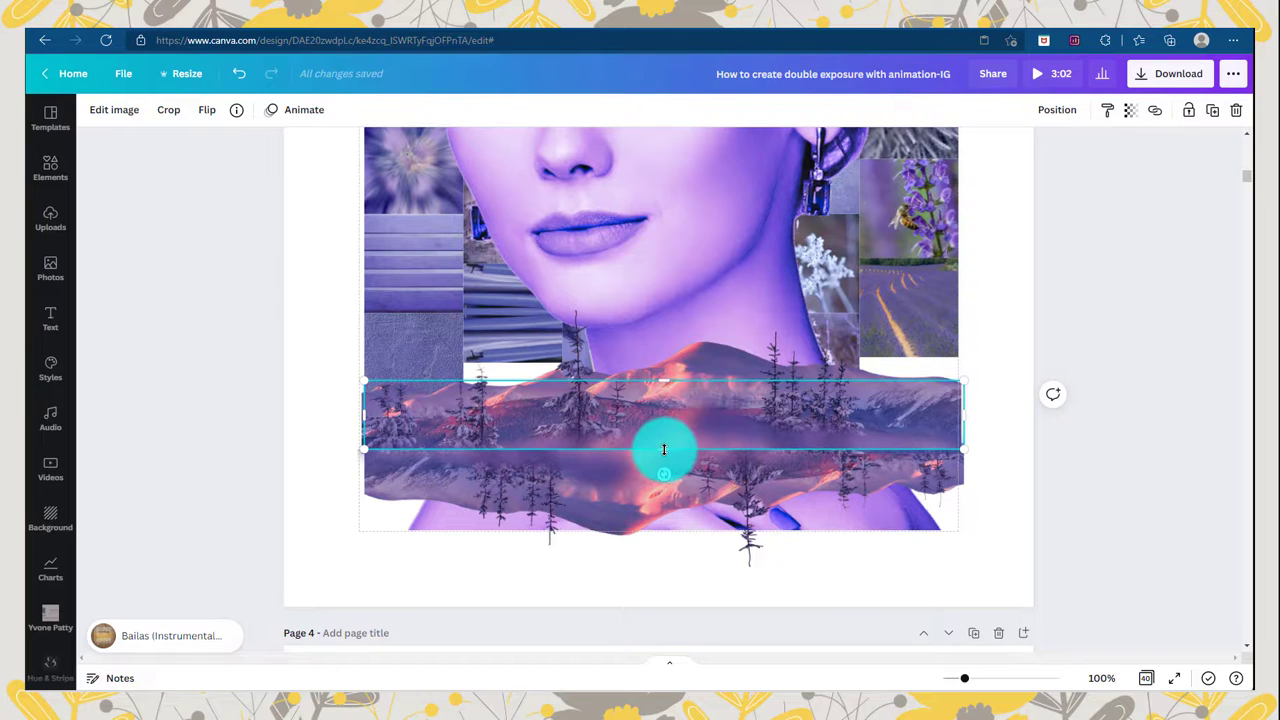
Reduce the rotated blurred strip's contrast to -78.
left_click(110, 110)
left_click(131, 238)
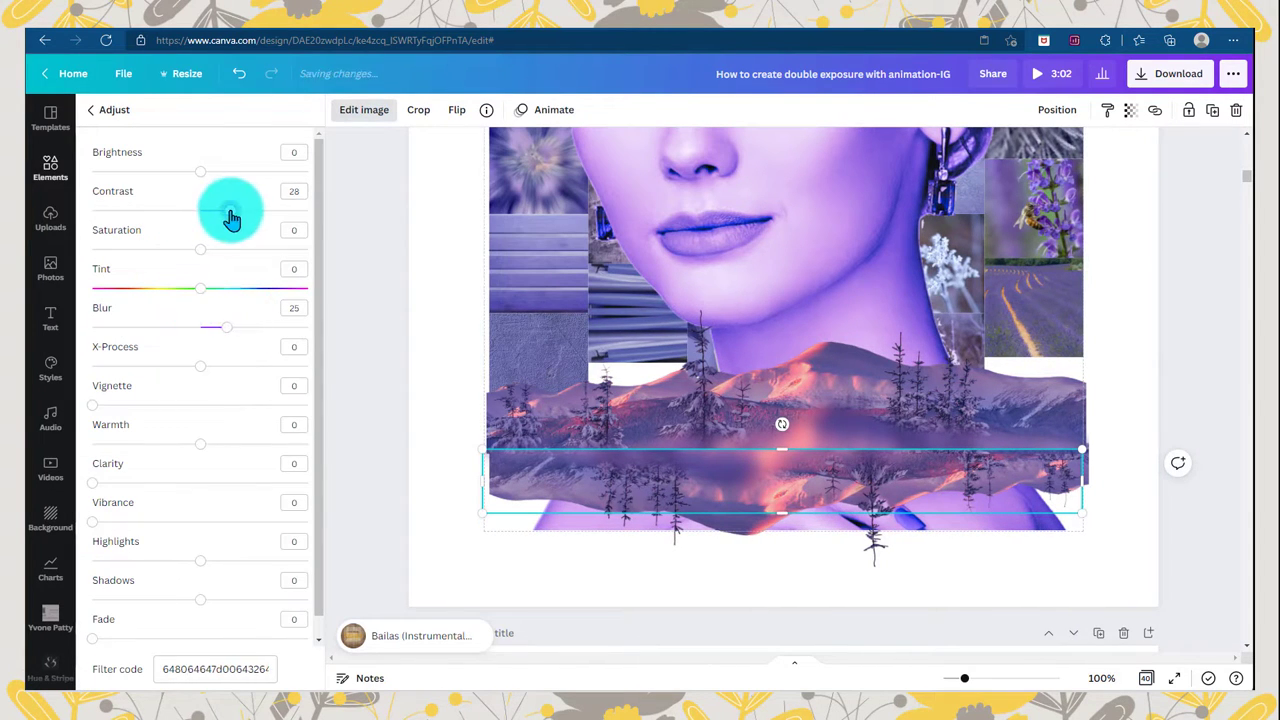
left_click_drag(231, 218, 202, 218)
left_click(651, 377)
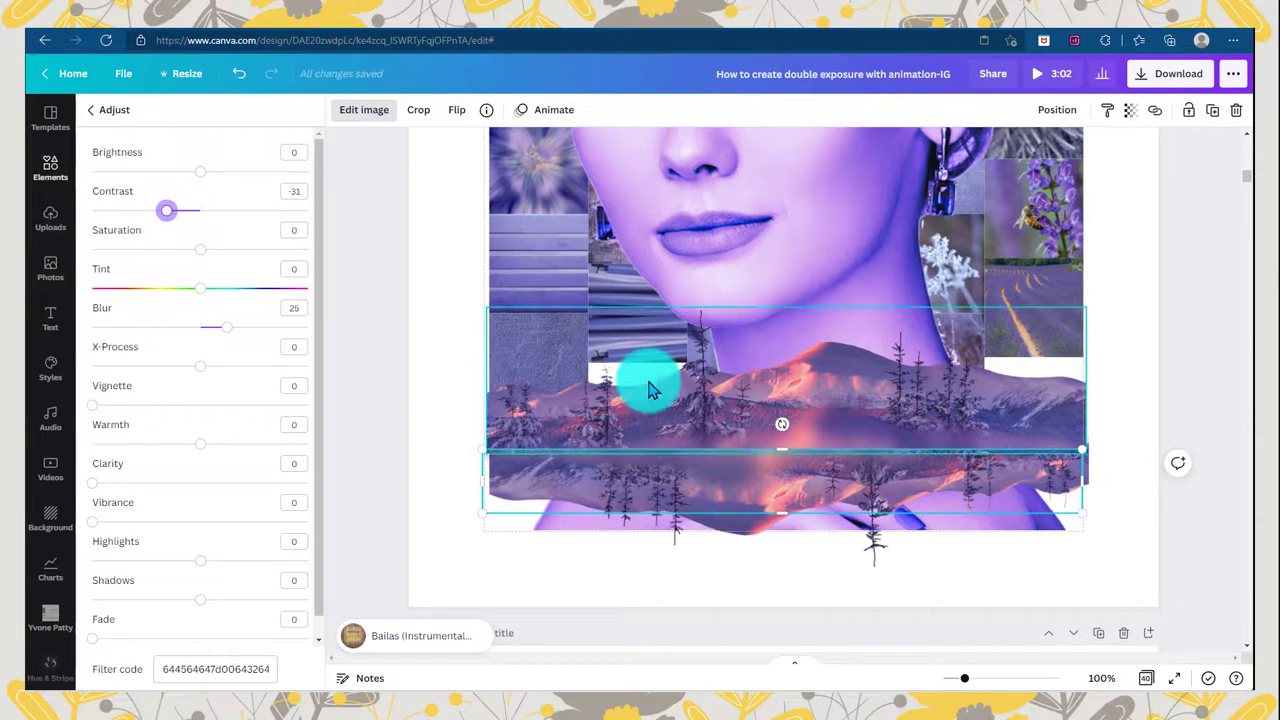
left_click(1109, 434)
left_click(893, 453)
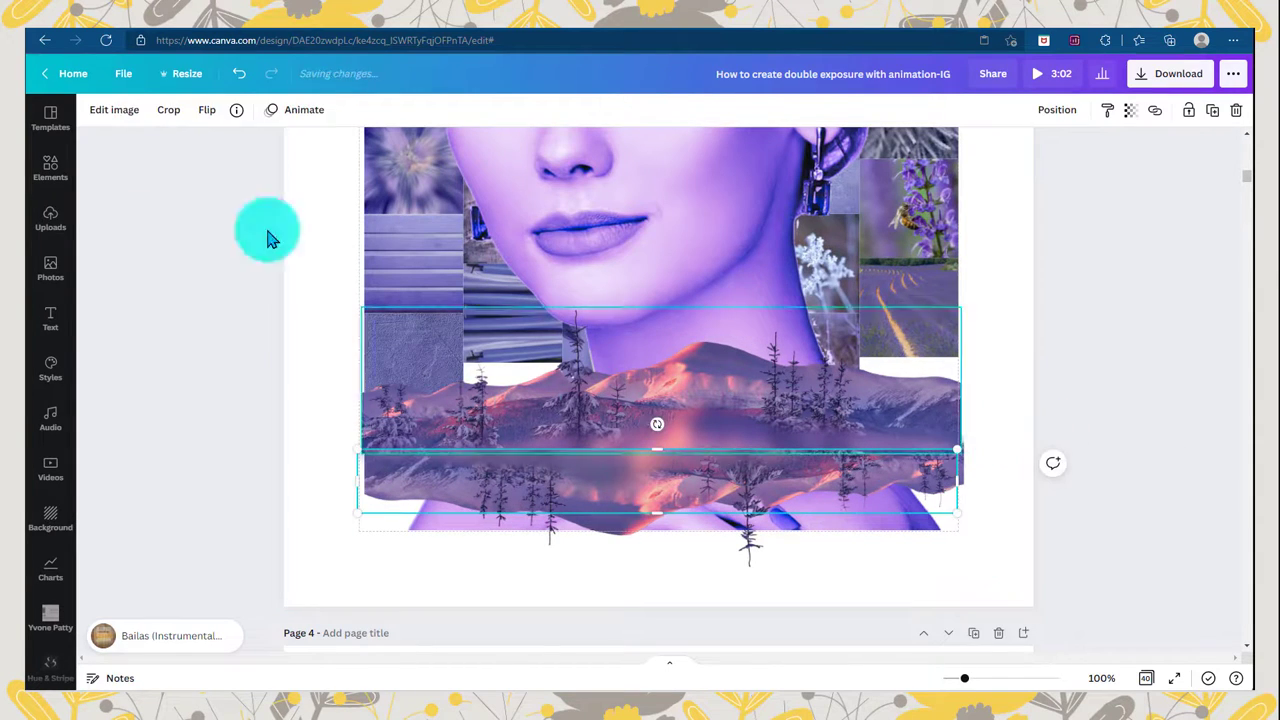
left_click(114, 109)
left_click(174, 211)
left_click_drag(205, 212, 116, 222)
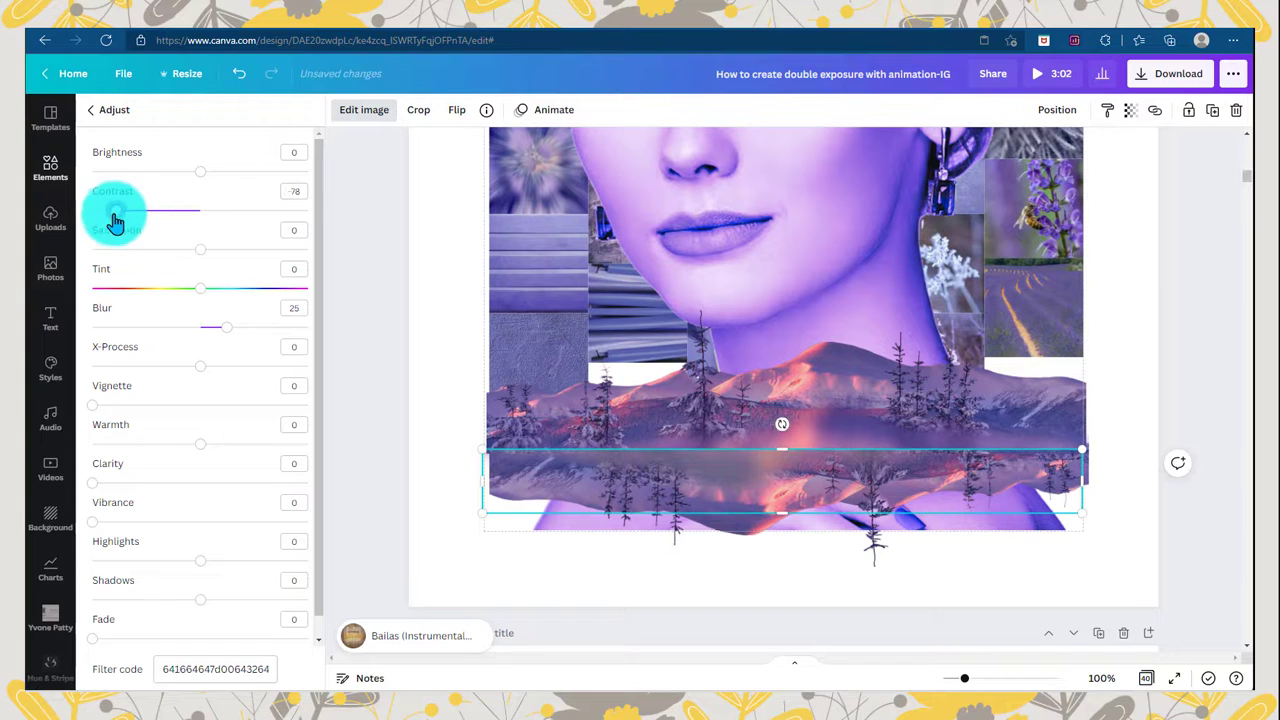
Set the upper blurred strip's contrast to -85 and its brightness to about -25.
left_click(831, 426)
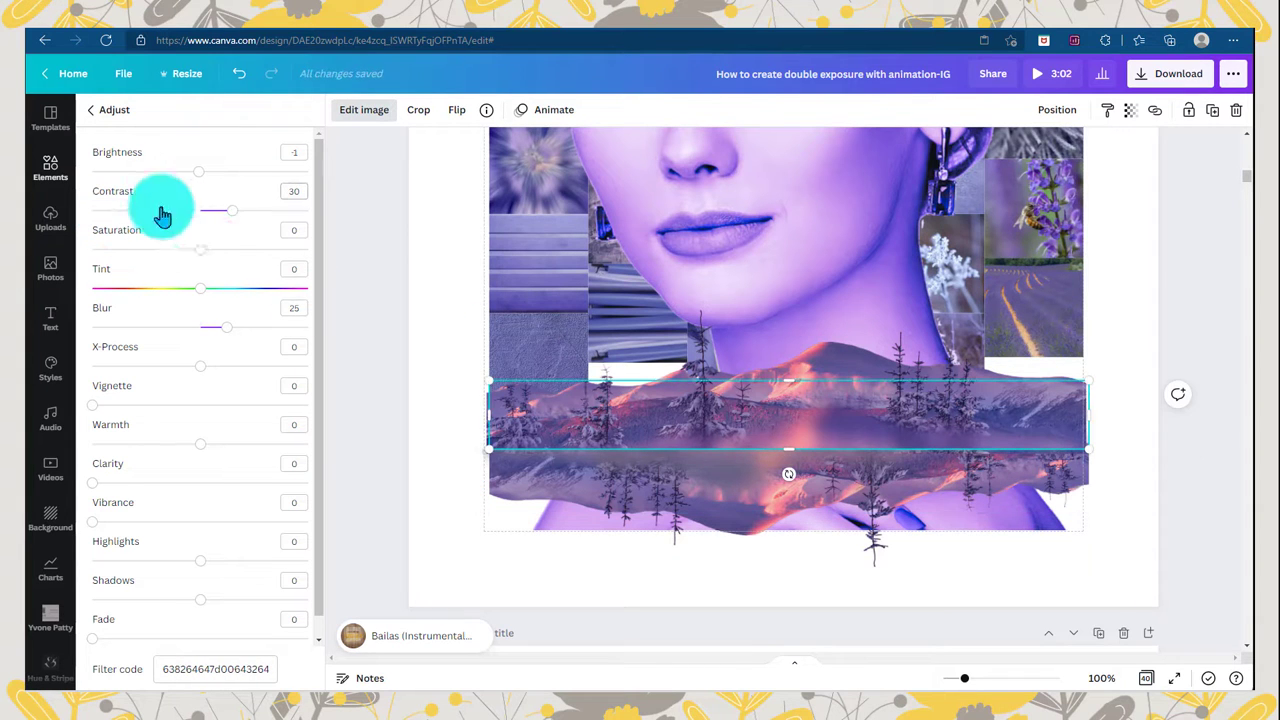
left_click_drag(208, 217, 111, 217)
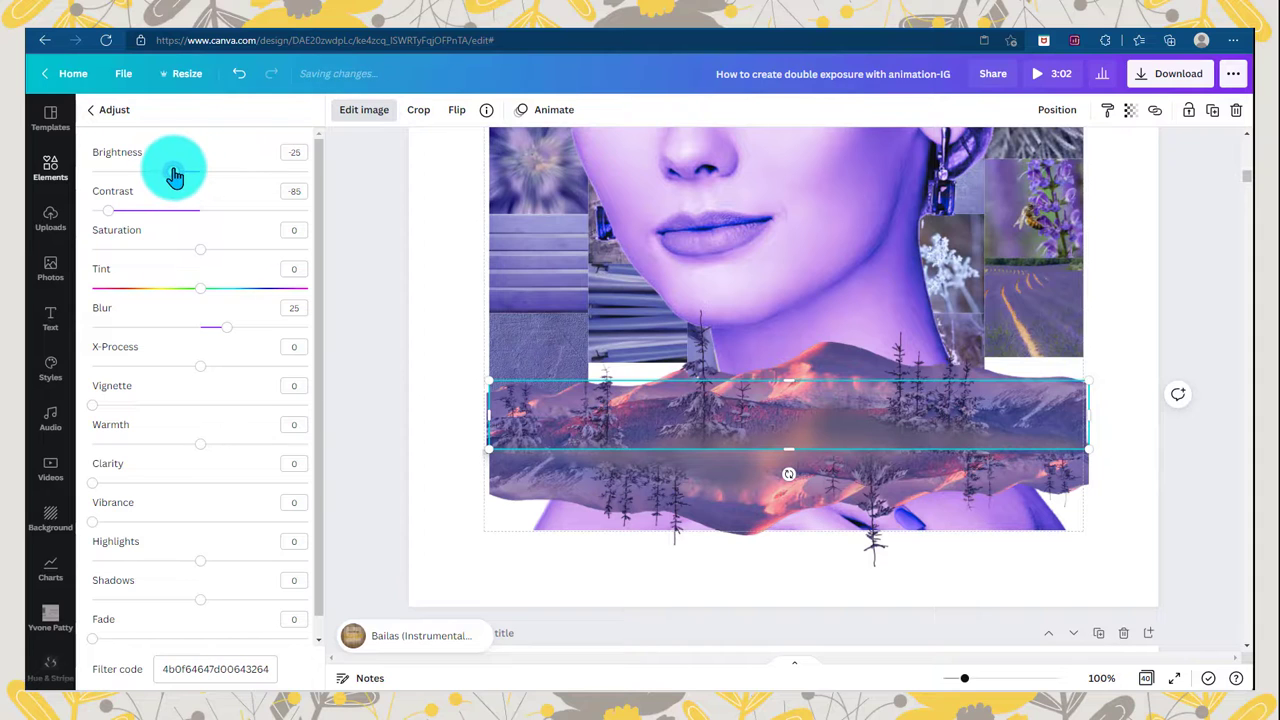
left_click(471, 429)
left_click(986, 463)
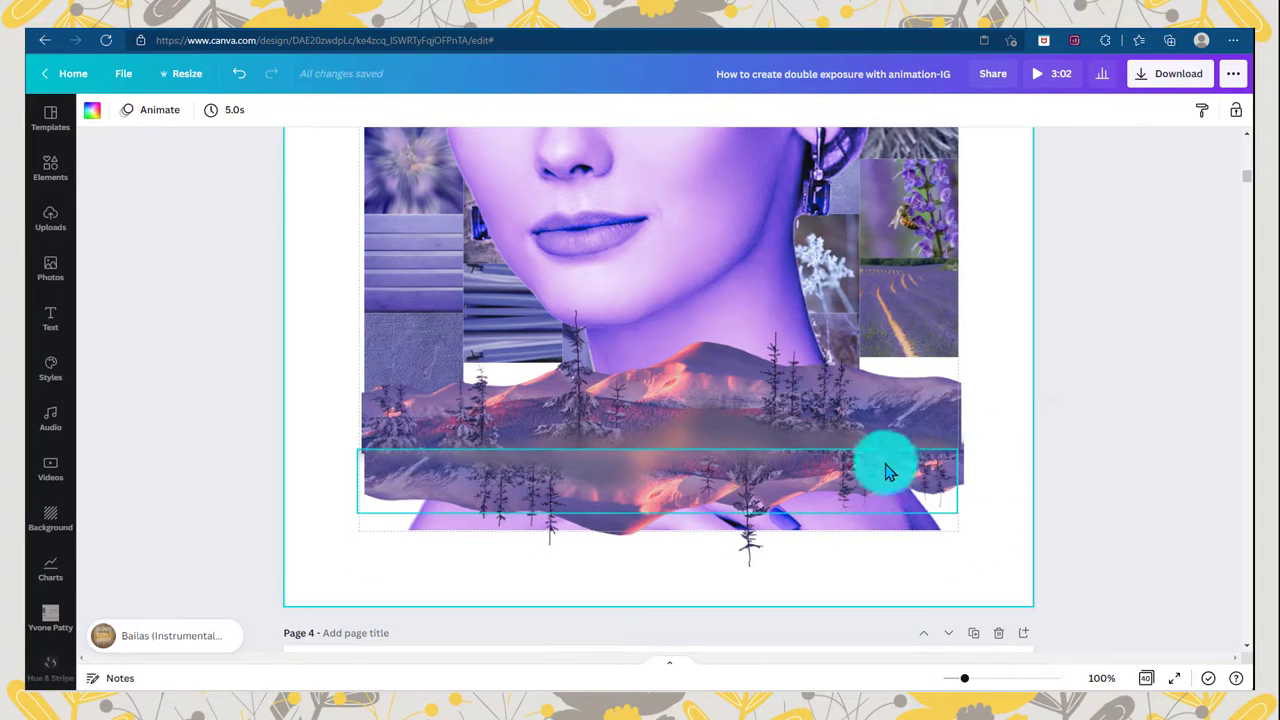
Widen the rotated blurred strip to the right until it covers the reflected landscape's outer edge.
left_click(697, 470)
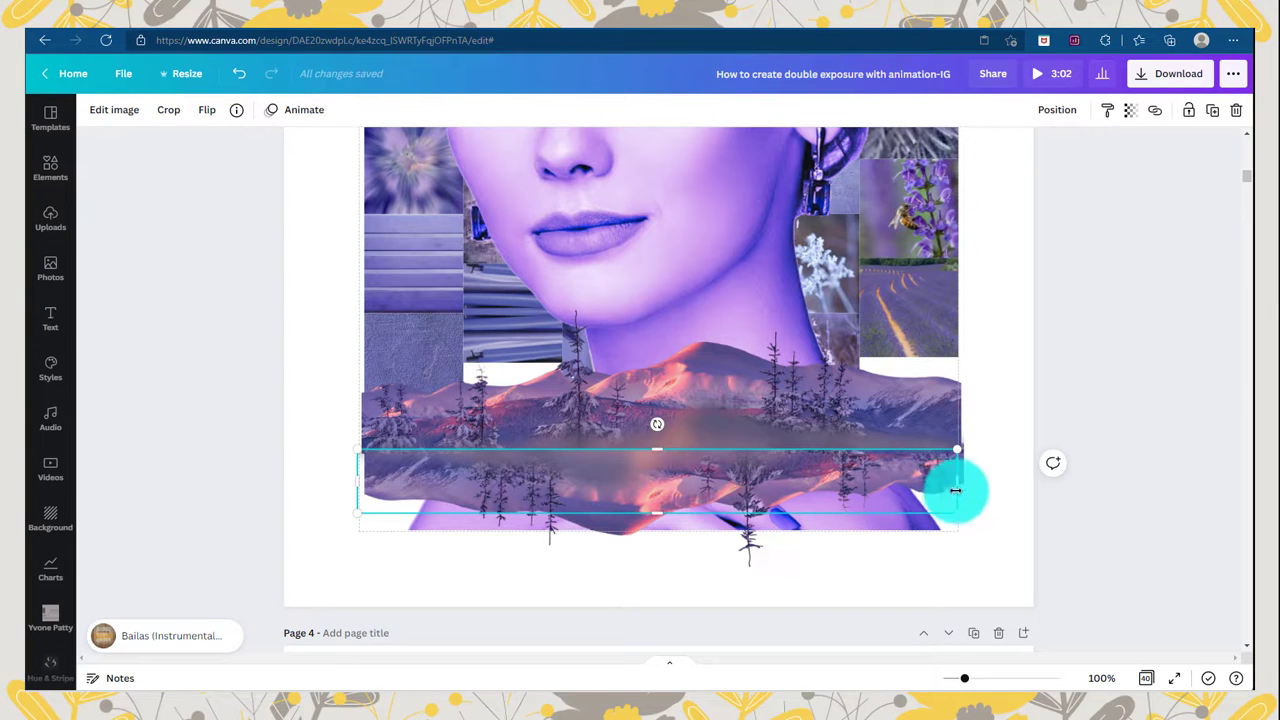
left_click_drag(957, 481, 966, 477)
left_click(809, 449)
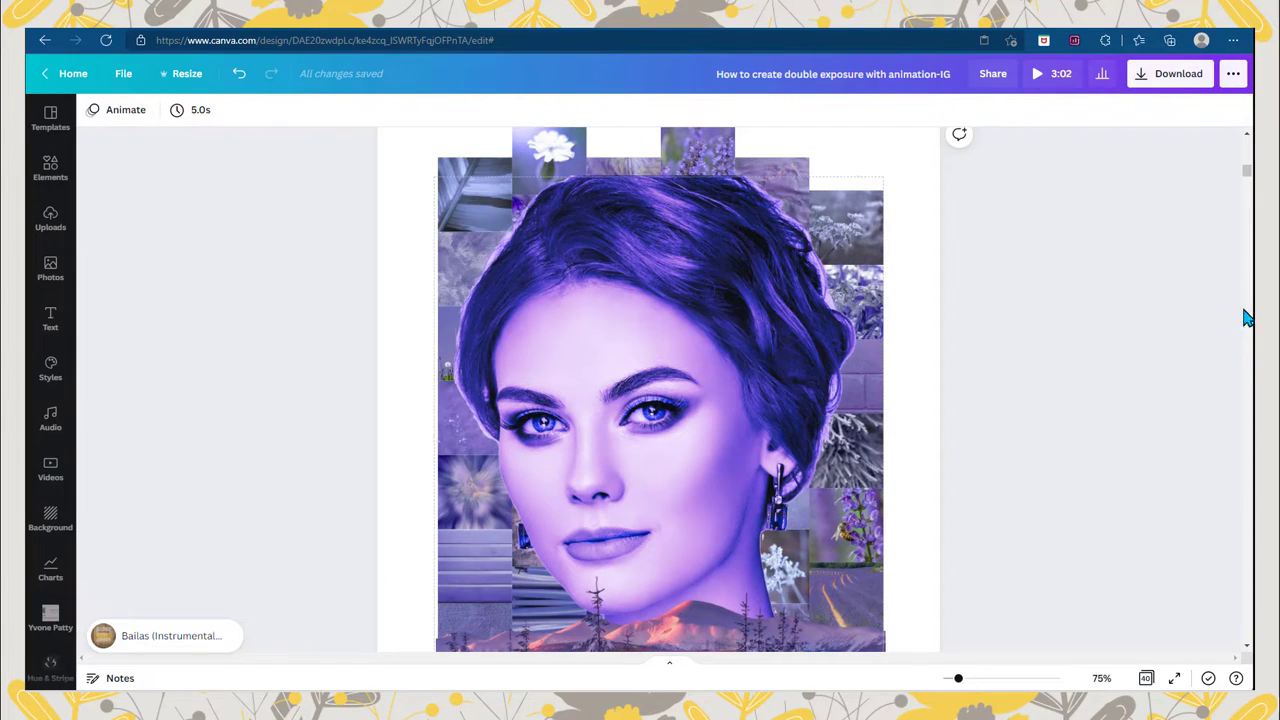
Set the transparency of the purple portrait on page 3 to 50.
scroll(753, 430, "down", 3)
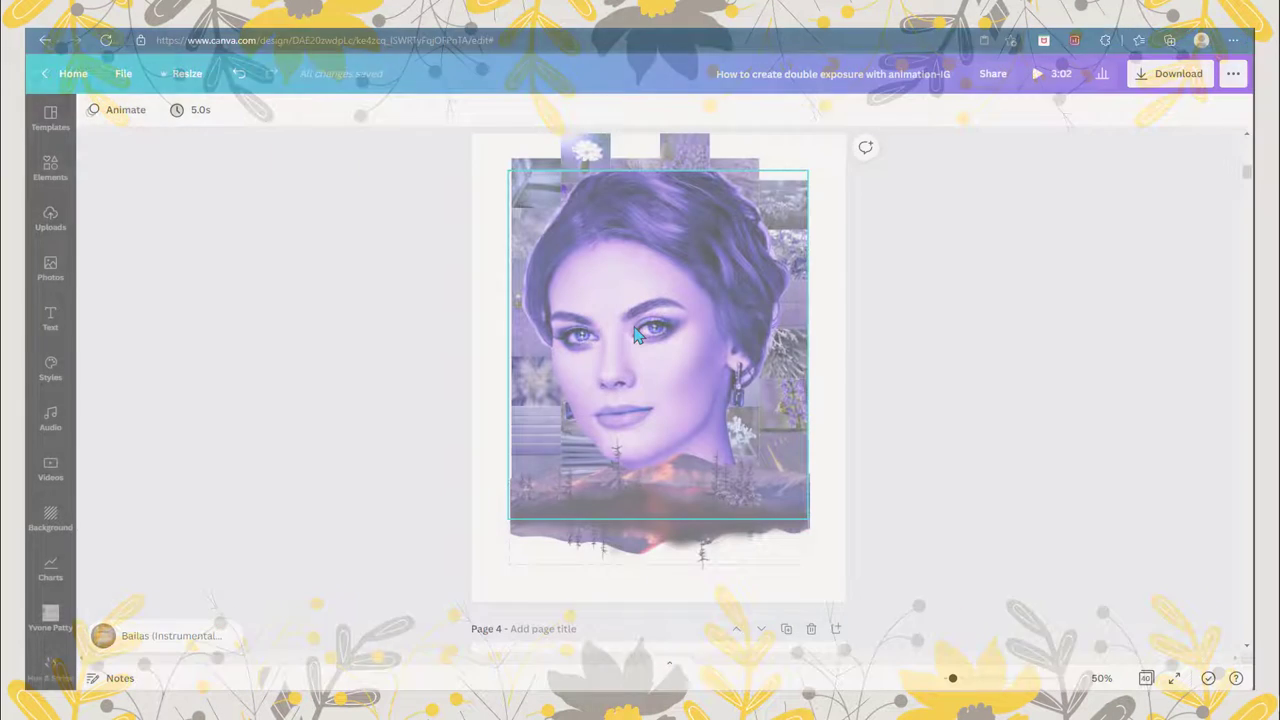
left_click(637, 335)
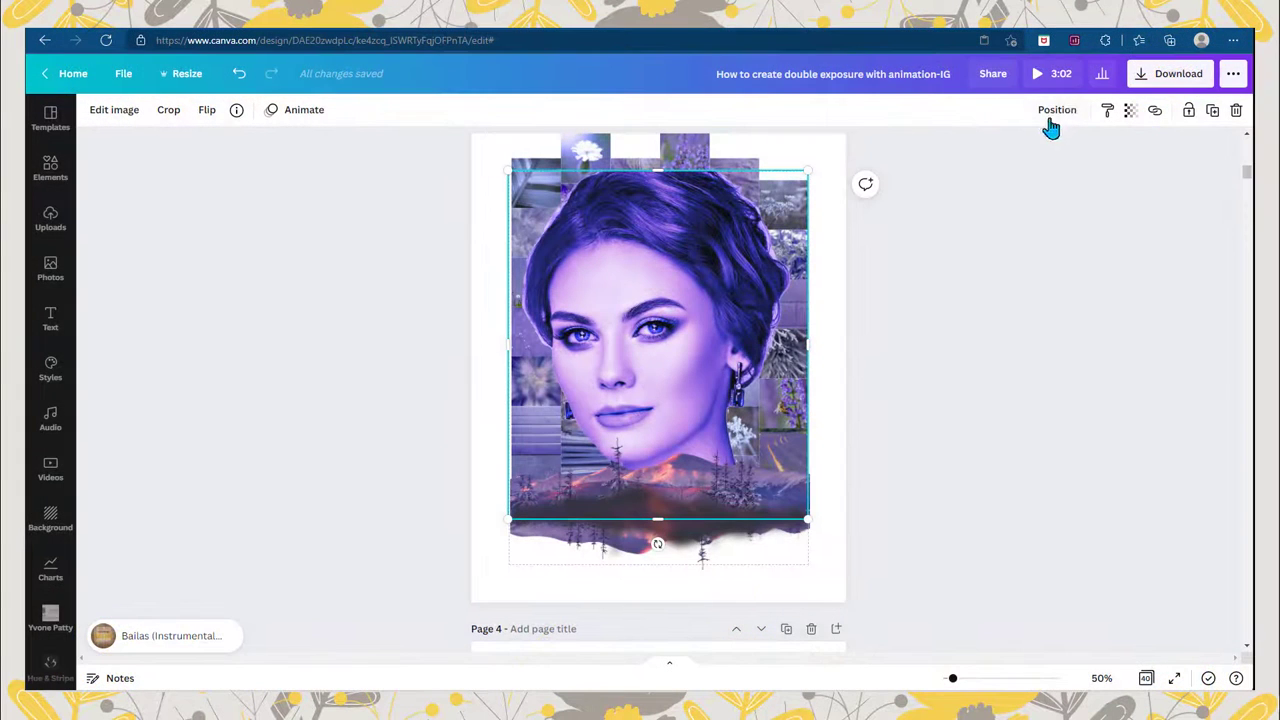
left_click(1130, 112)
left_click_drag(1087, 160, 1042, 168)
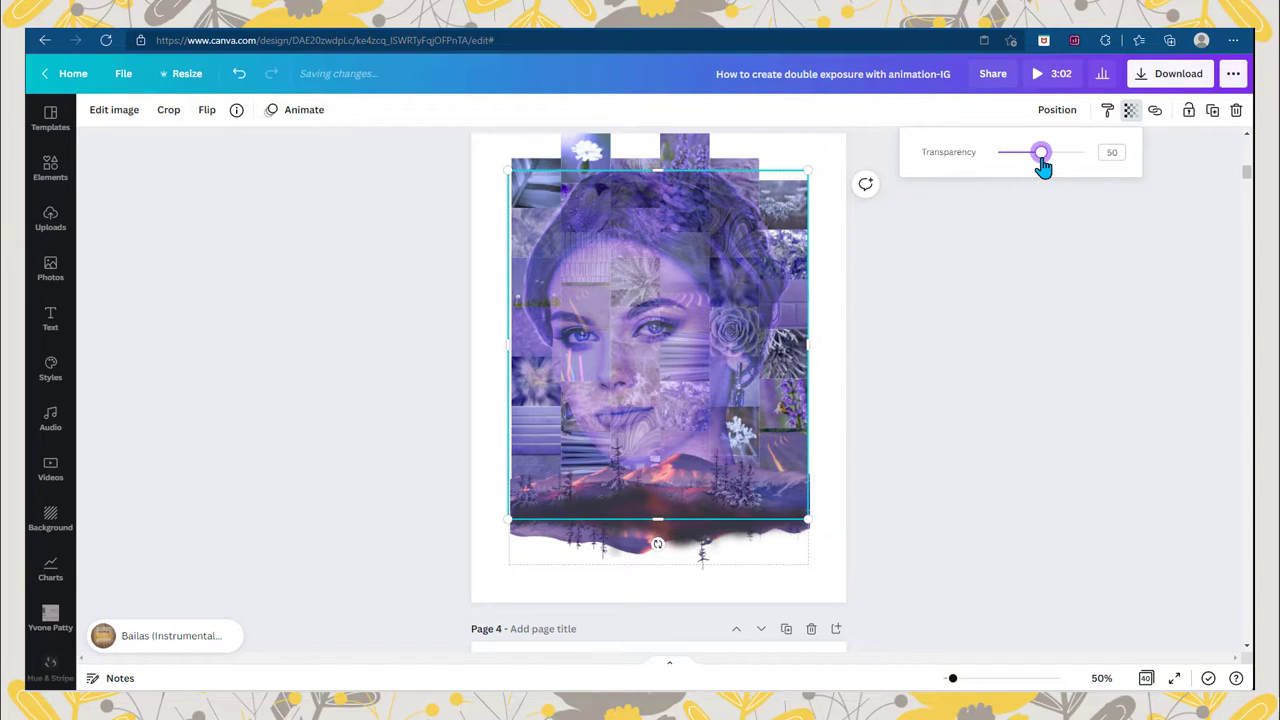
left_click(830, 320)
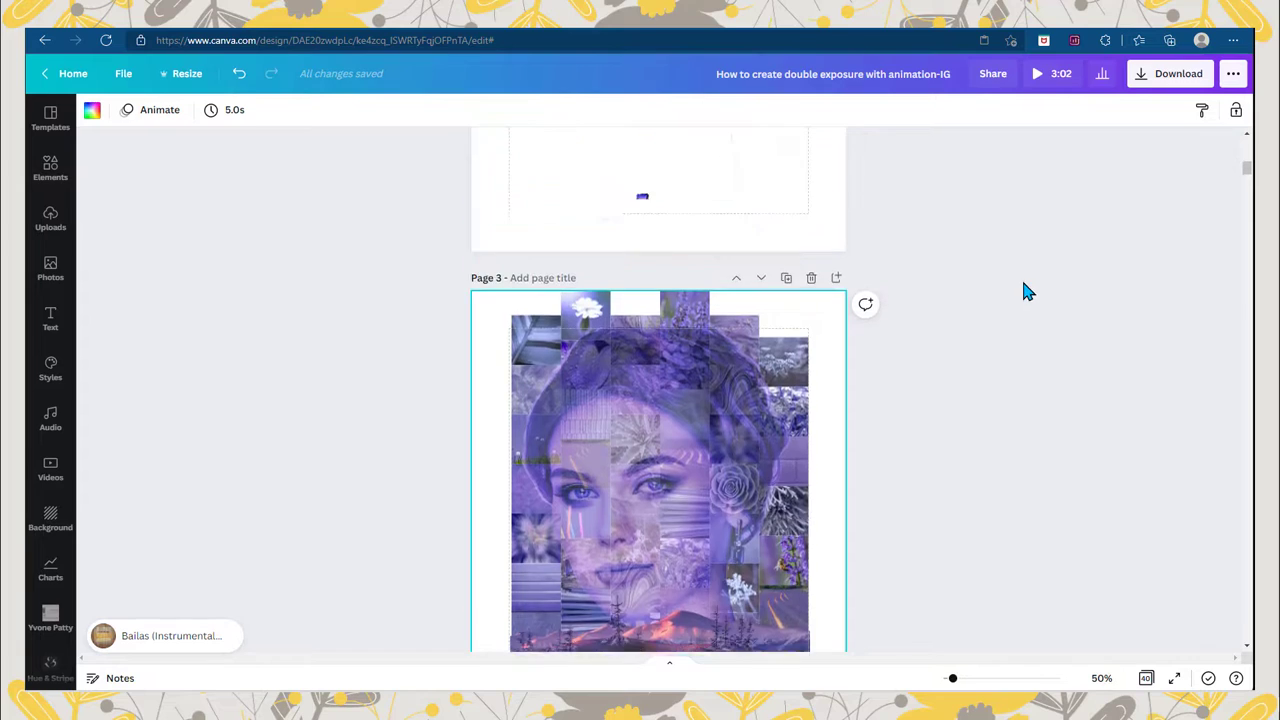
Move the white portrait-shaped cut-out from page 2 onto page 3 and align it over the portrait and photo grid.
scroll(689, 207, "up", 2)
left_click_drag(648, 152, 660, 560)
scroll(909, 411, "down", 5)
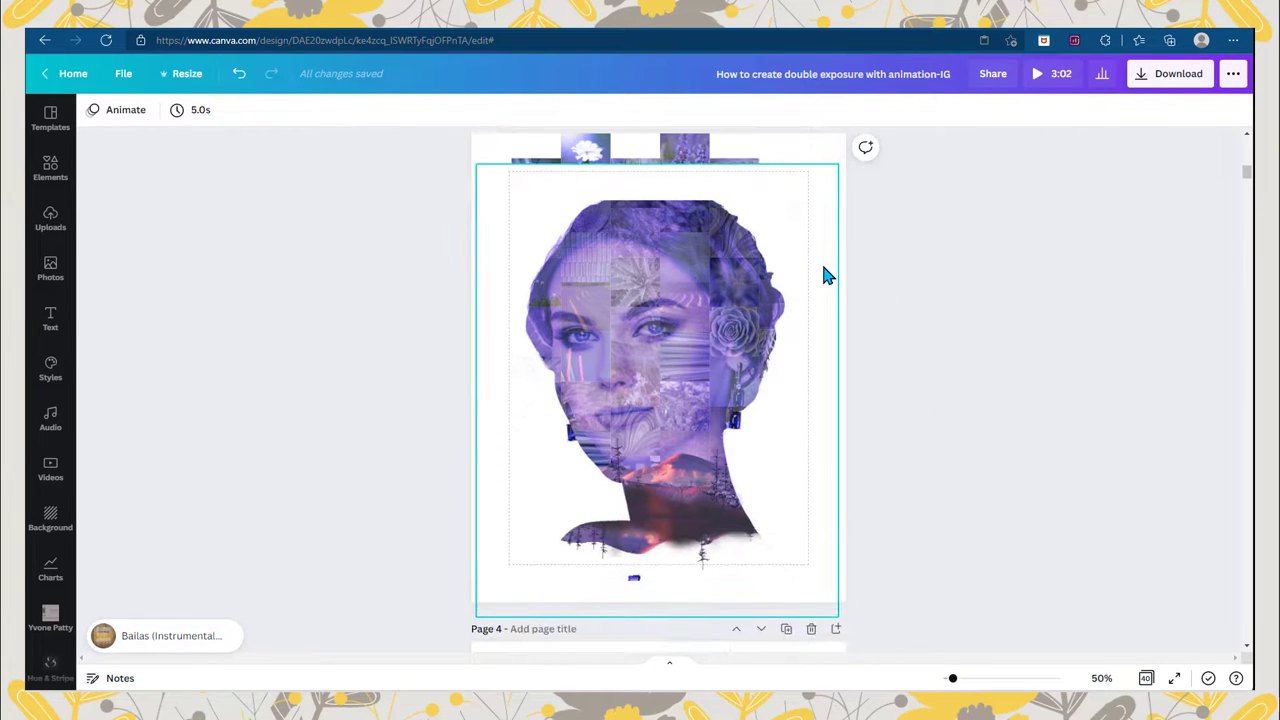
left_click(827, 272)
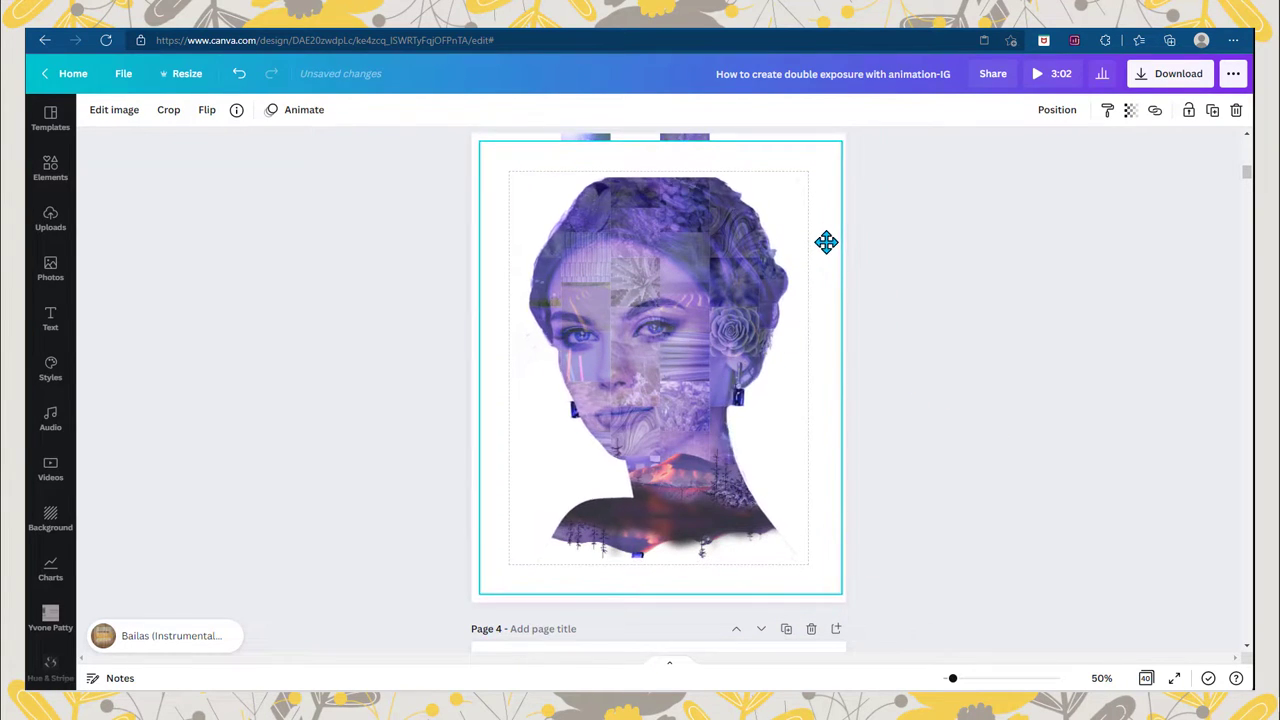
left_click_drag(826, 242, 818, 241)
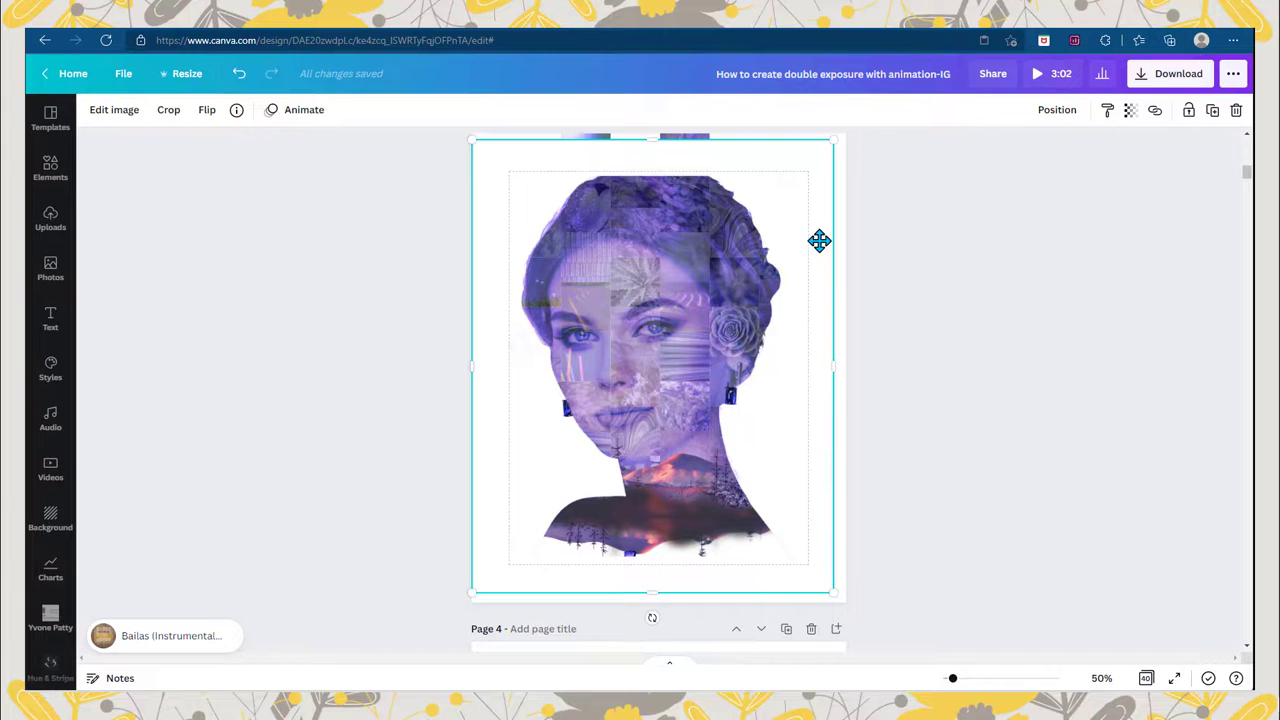
left_click(917, 366)
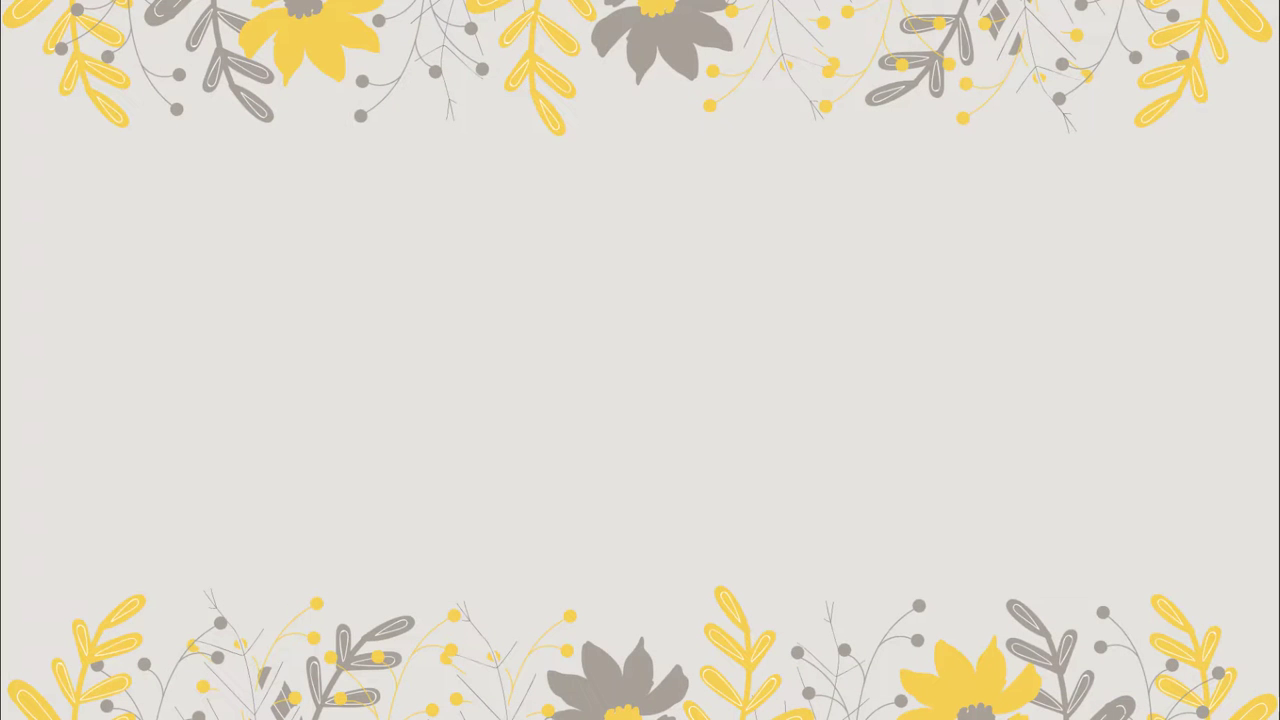